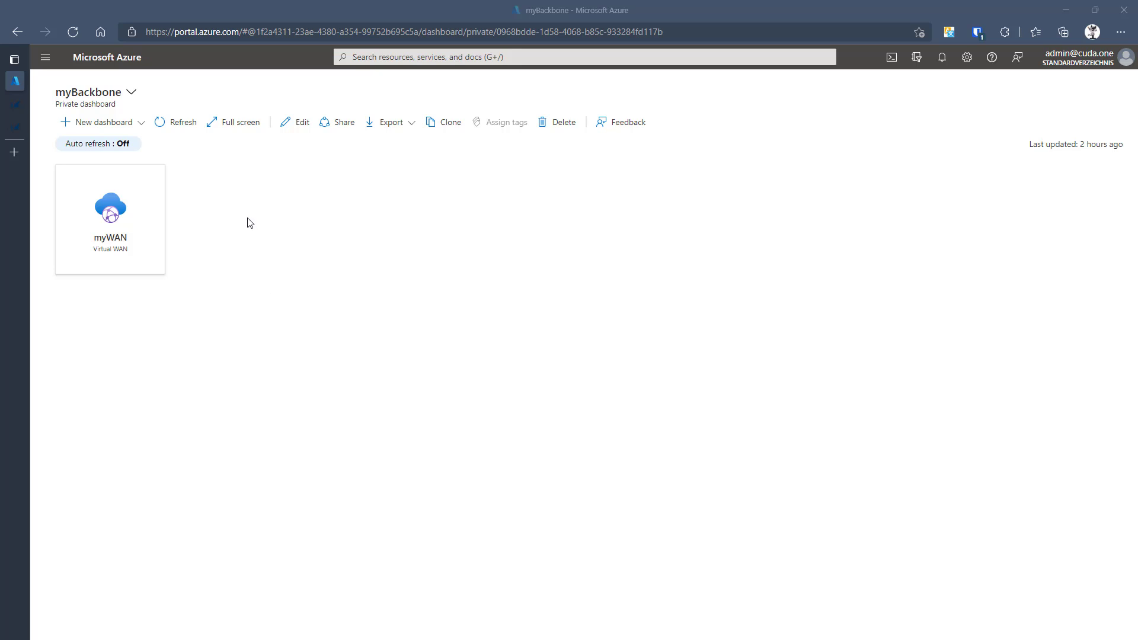
# - Check the myWAN overview, then find Barracuda CloudGen WAN Service via Create a resource ('Barrac')
pyautogui.click(112, 227)
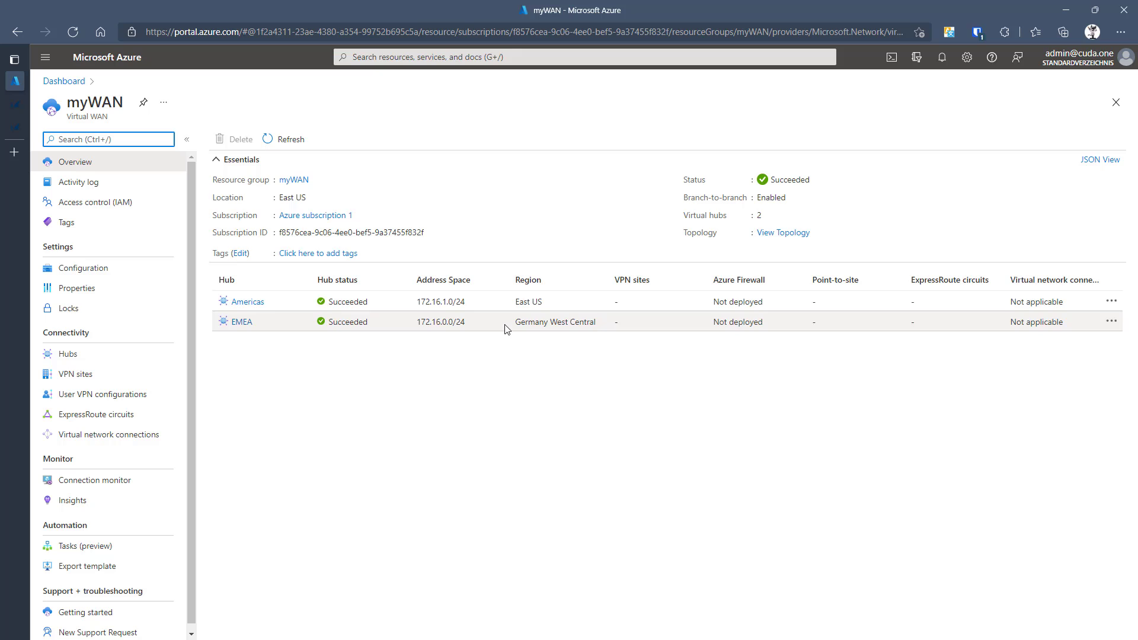
pyautogui.click(1114, 102)
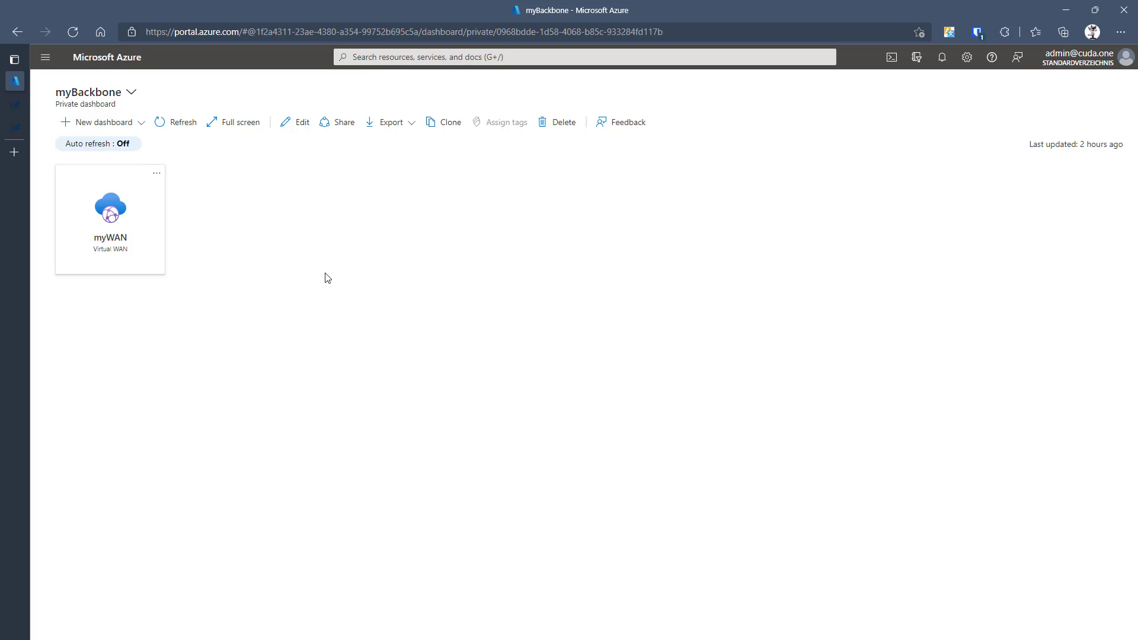
pyautogui.click(51, 64)
pyautogui.click(74, 80)
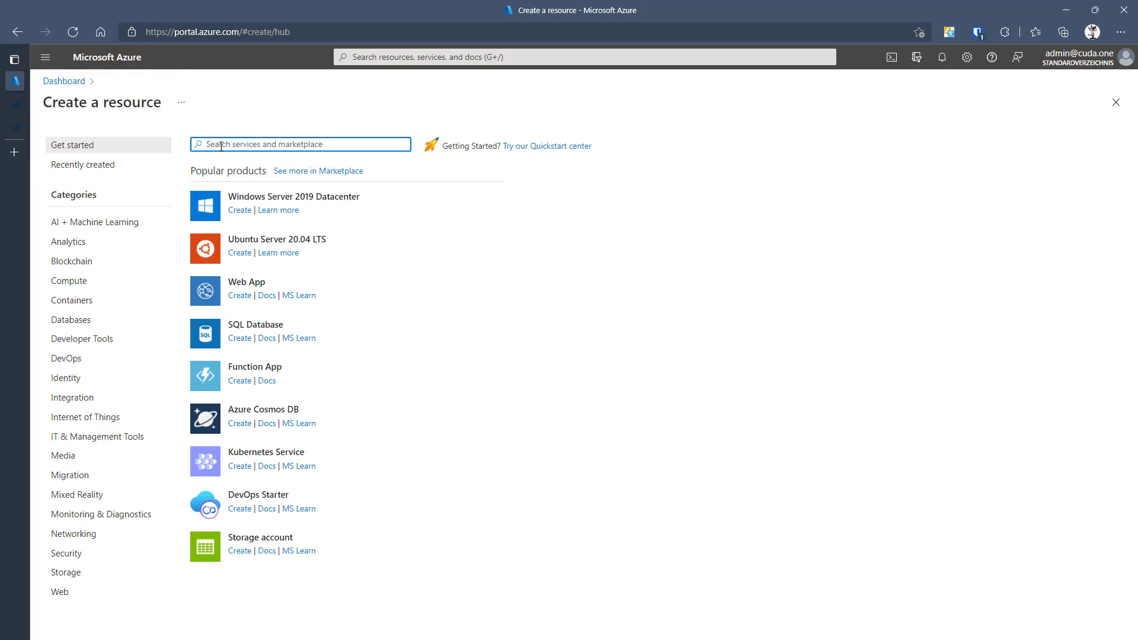
pyautogui.write('Barra')
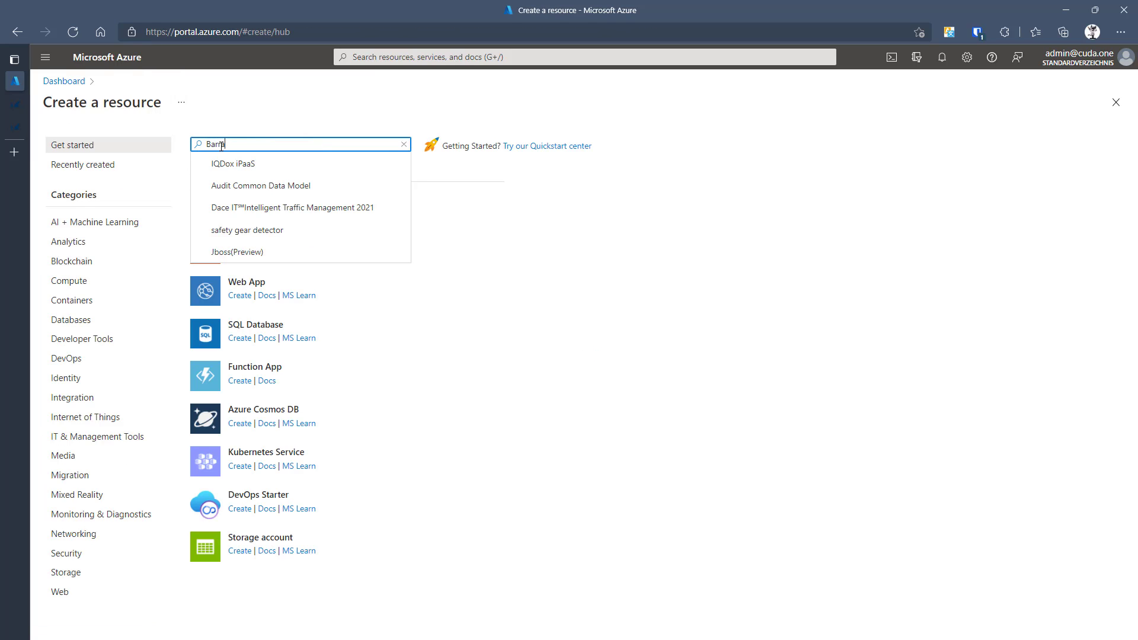
pyautogui.write('c')
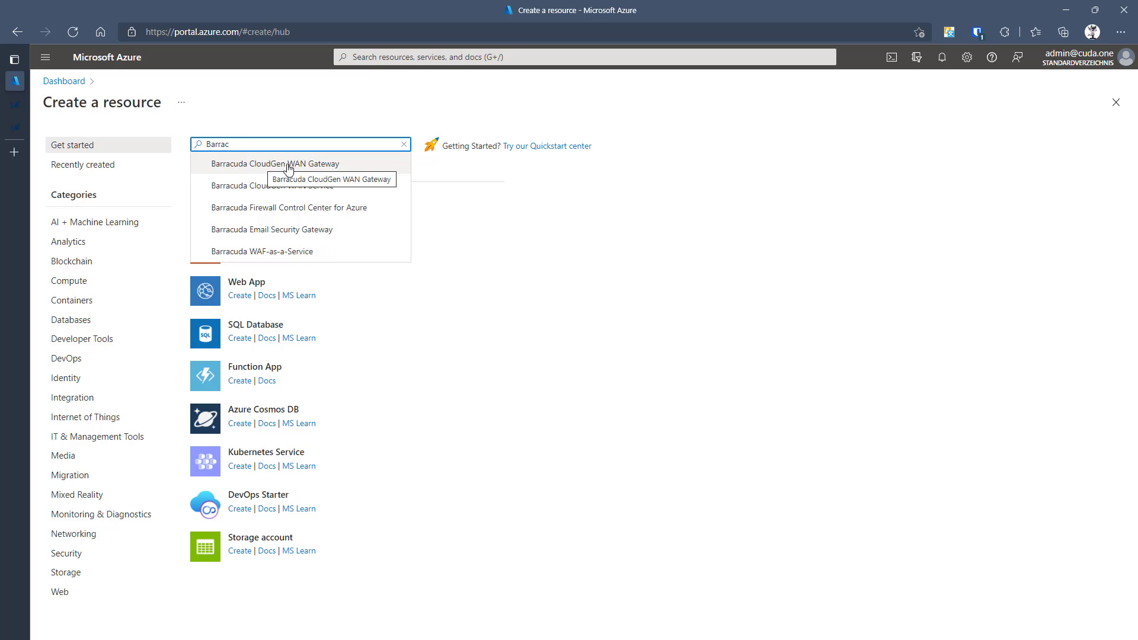
pyautogui.click(286, 186)
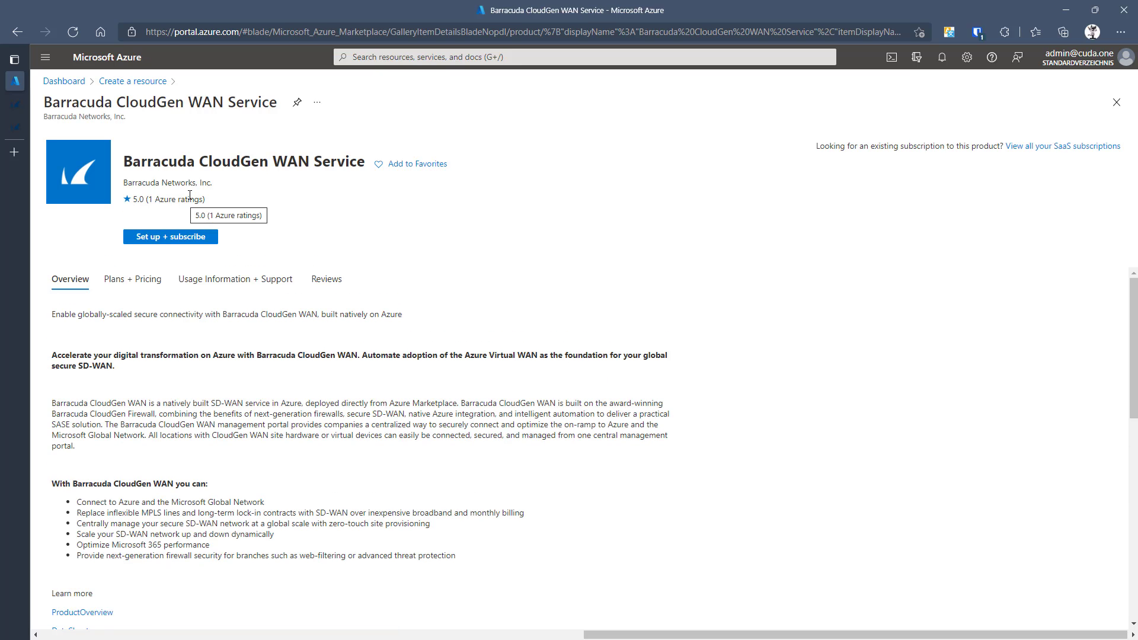
# - Set up a subscription named 'CGW Portal' in resource group SaaS, then review and confirm it
pyautogui.click(181, 235)
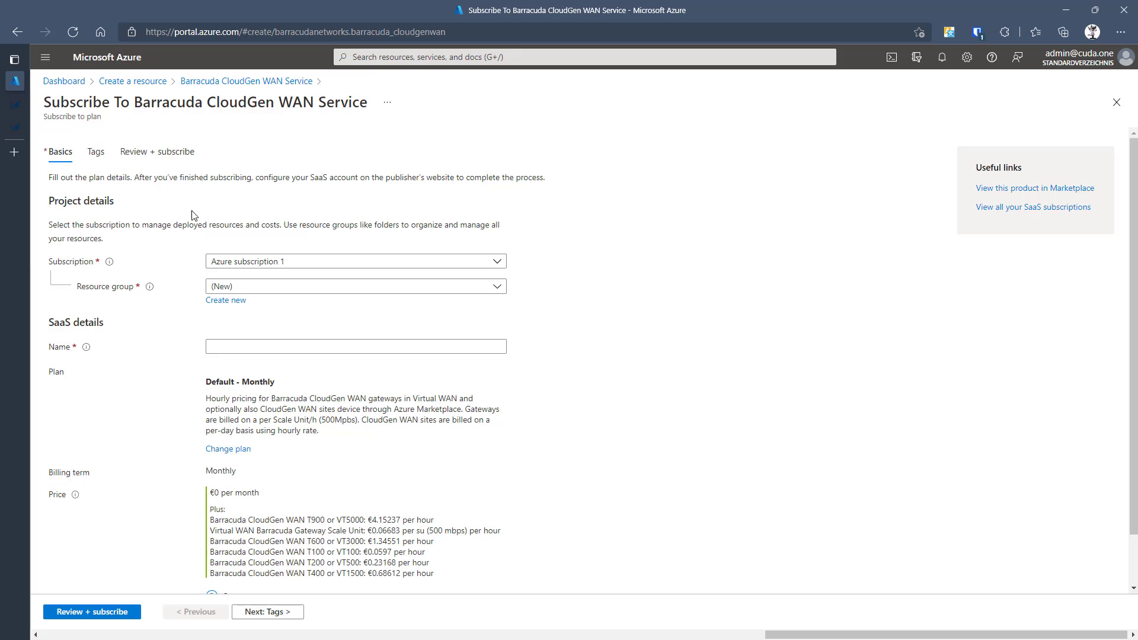
pyautogui.click(253, 286)
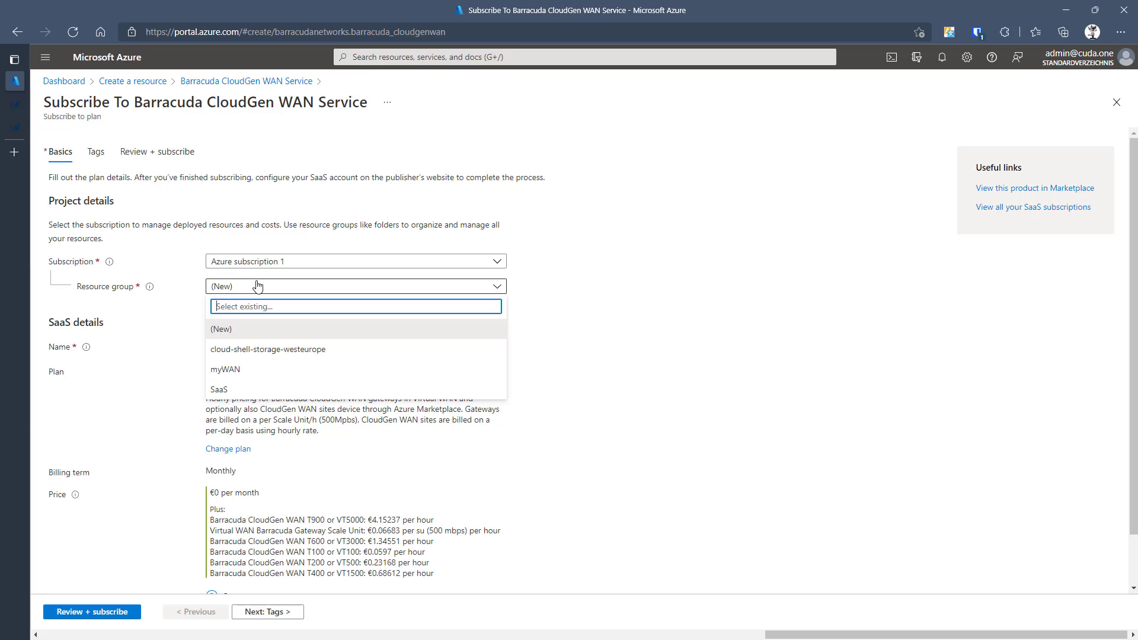
pyautogui.click(221, 391)
pyautogui.click(229, 350)
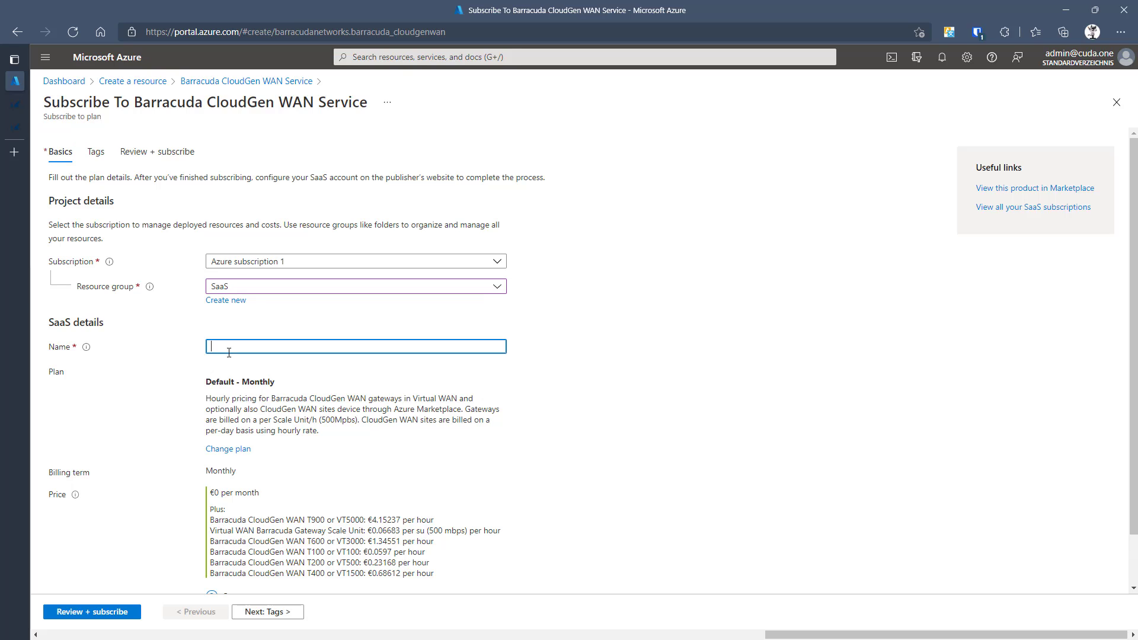
pyautogui.write('CGW Portal')
pyautogui.scroll(-1, 301, 448)
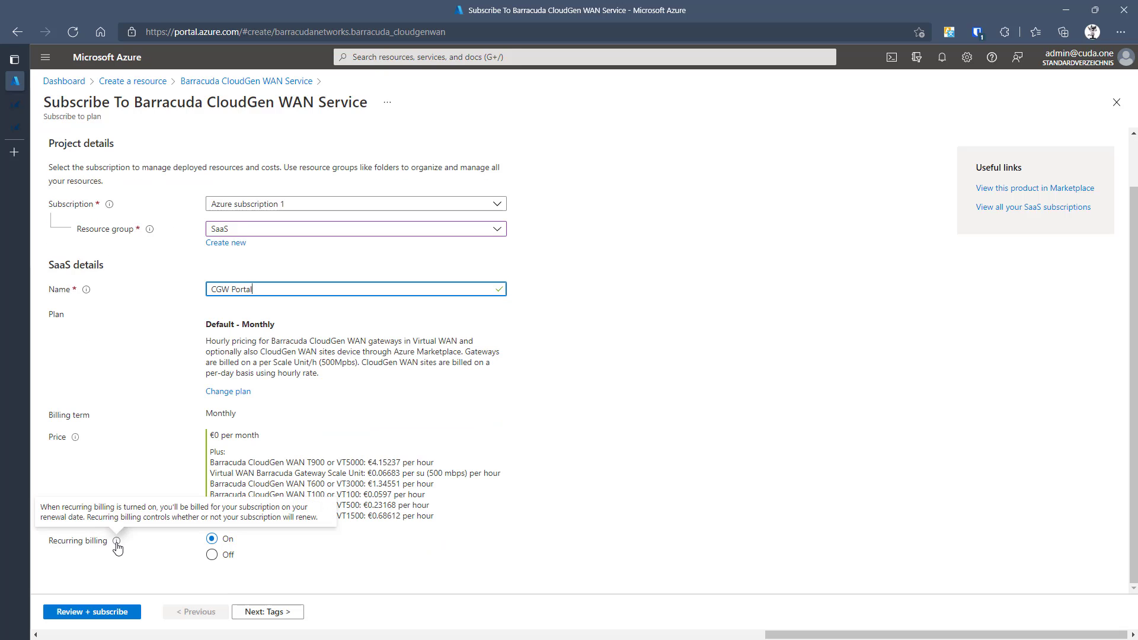
pyautogui.click(122, 616)
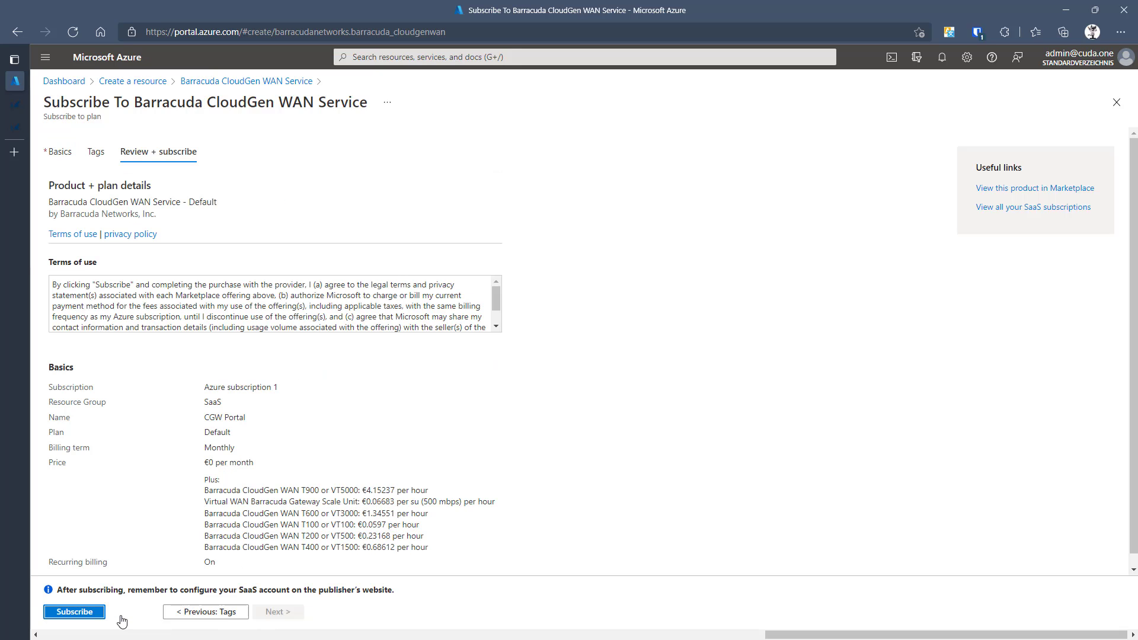
pyautogui.click(85, 615)
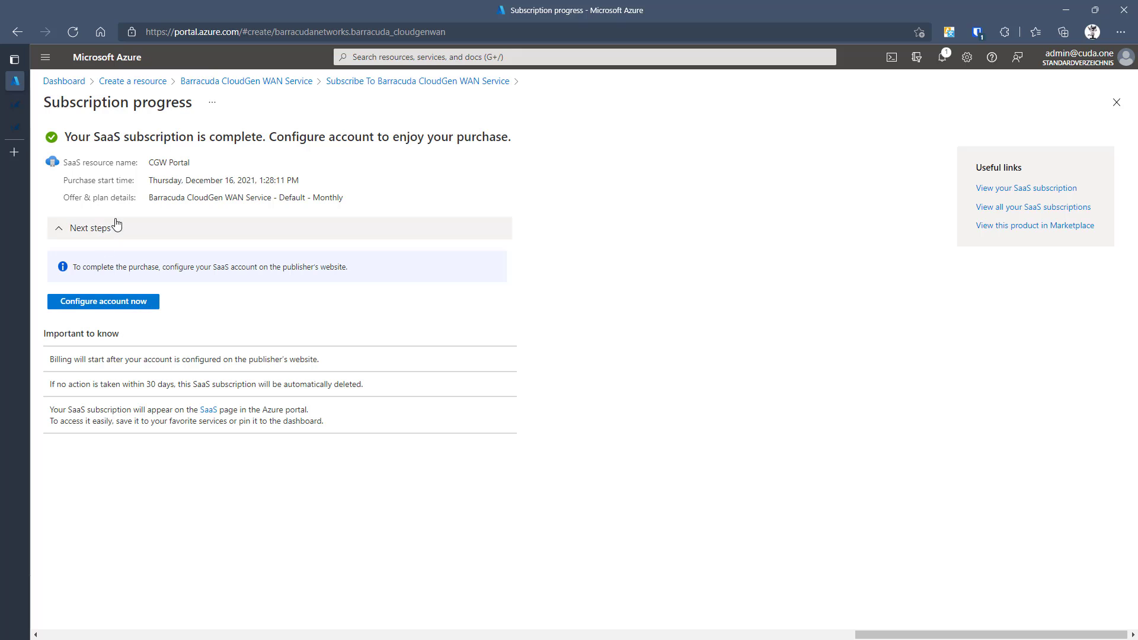
# - Configure the account for the completed CGW Portal subscription
pyautogui.click(135, 305)
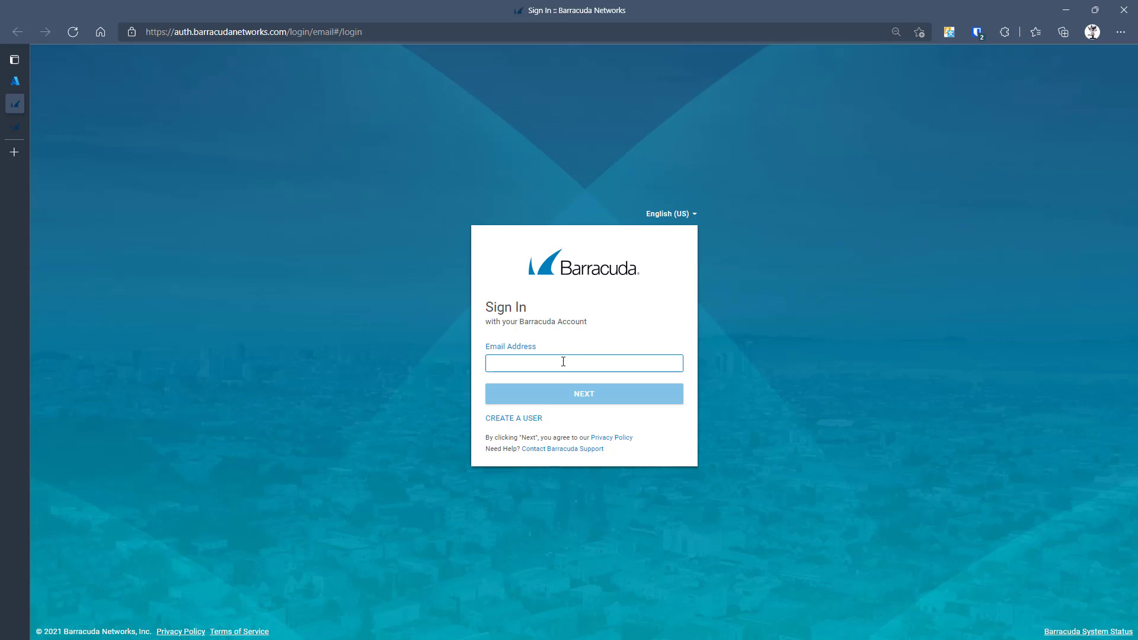
# - Auto-fill the saved account e-mail with Bitwarden and continue to the password step
pyautogui.rightClick(563, 362)
pyautogui.moveTo(611, 335)
pyautogui.moveTo(810, 329)
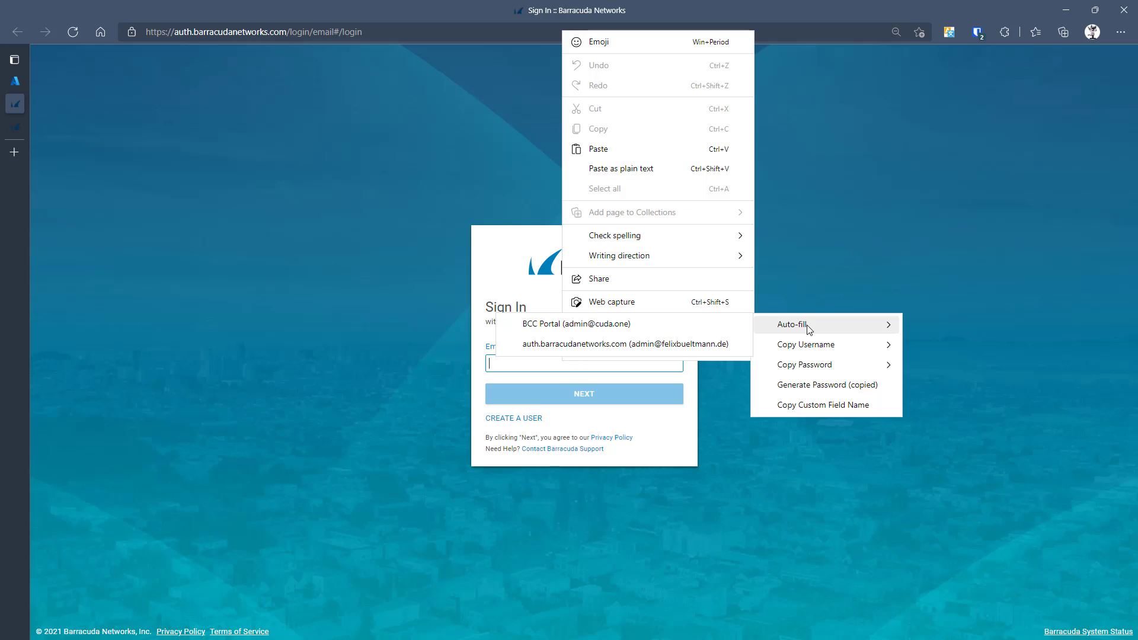
pyautogui.click(644, 330)
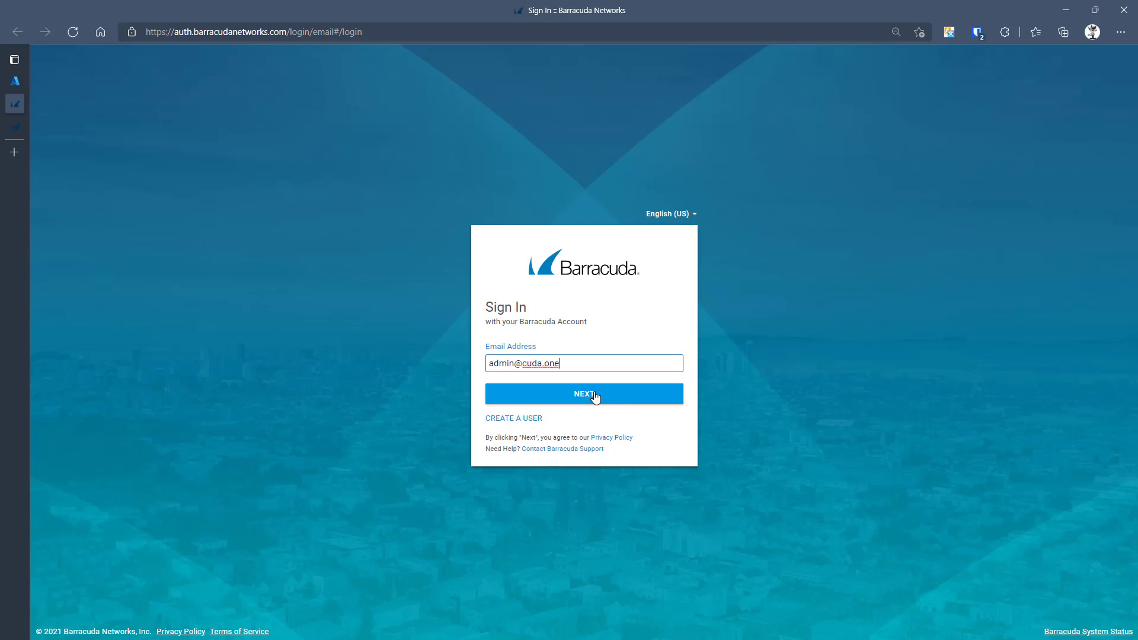
pyautogui.click(596, 397)
# - Auto-fill the saved account password with Bitwarden and sign in
pyautogui.rightClick(583, 357)
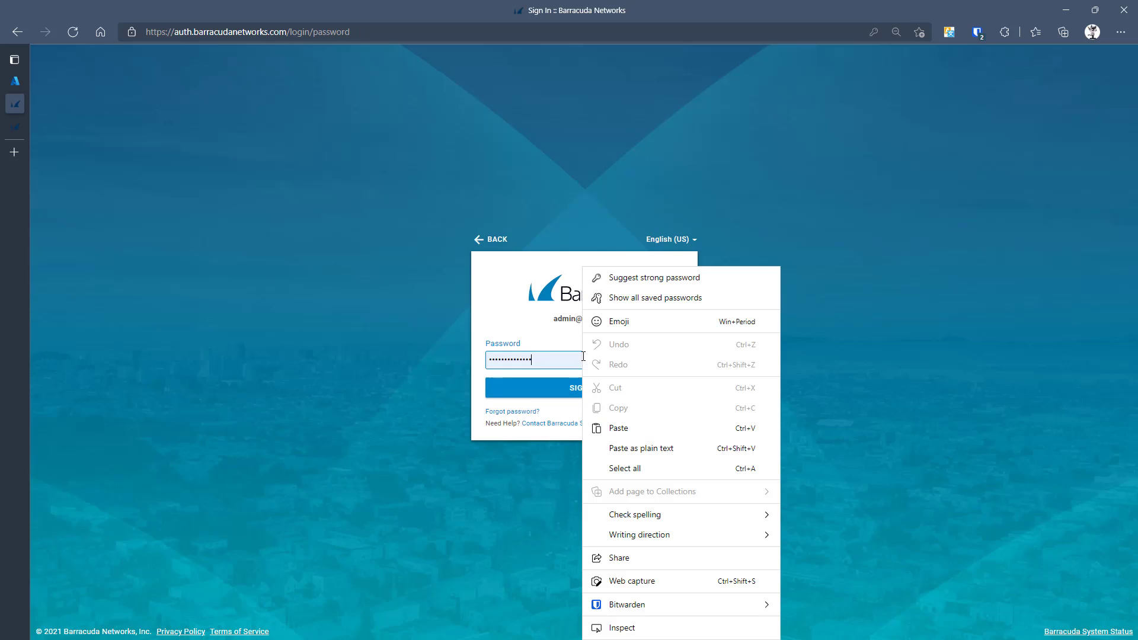
pyautogui.moveTo(682, 607)
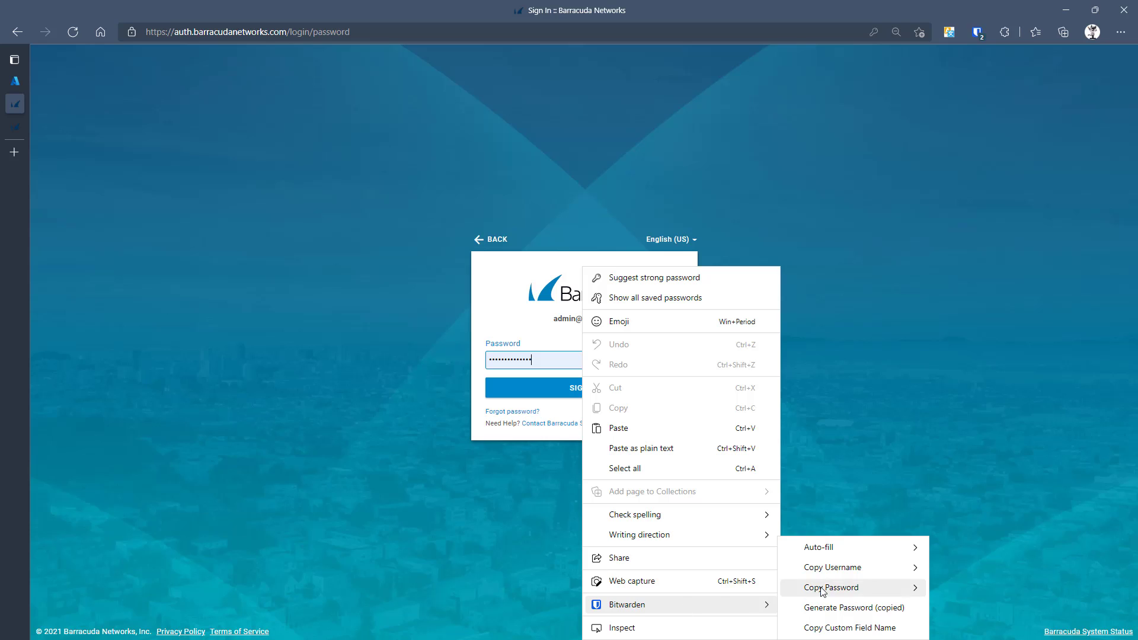
pyautogui.moveTo(847, 551)
pyautogui.click(688, 549)
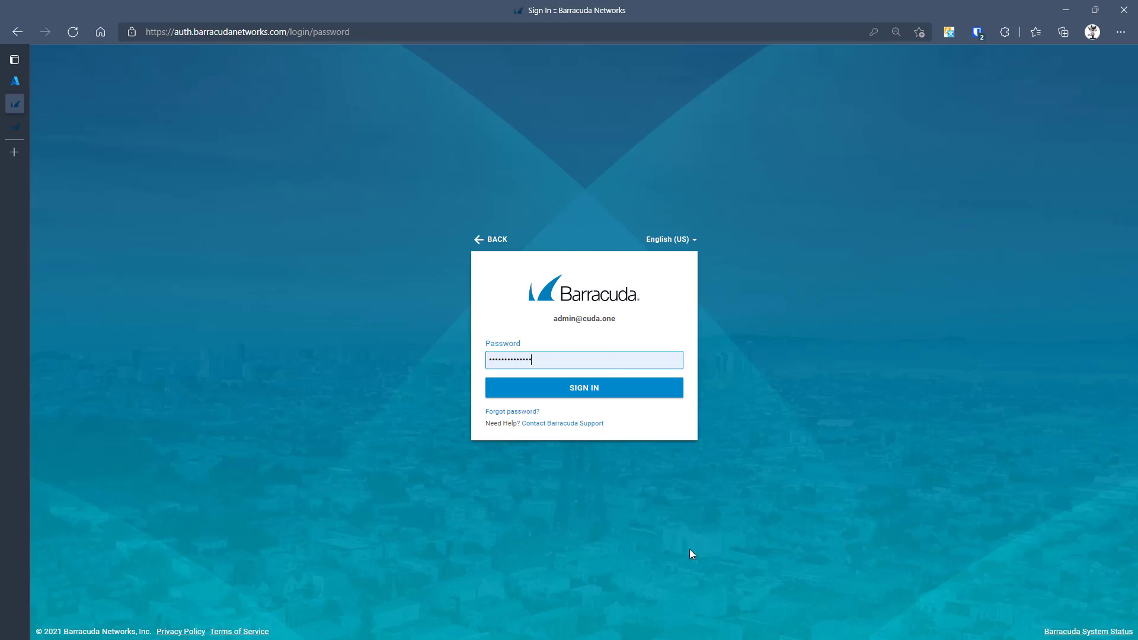
pyautogui.click(580, 391)
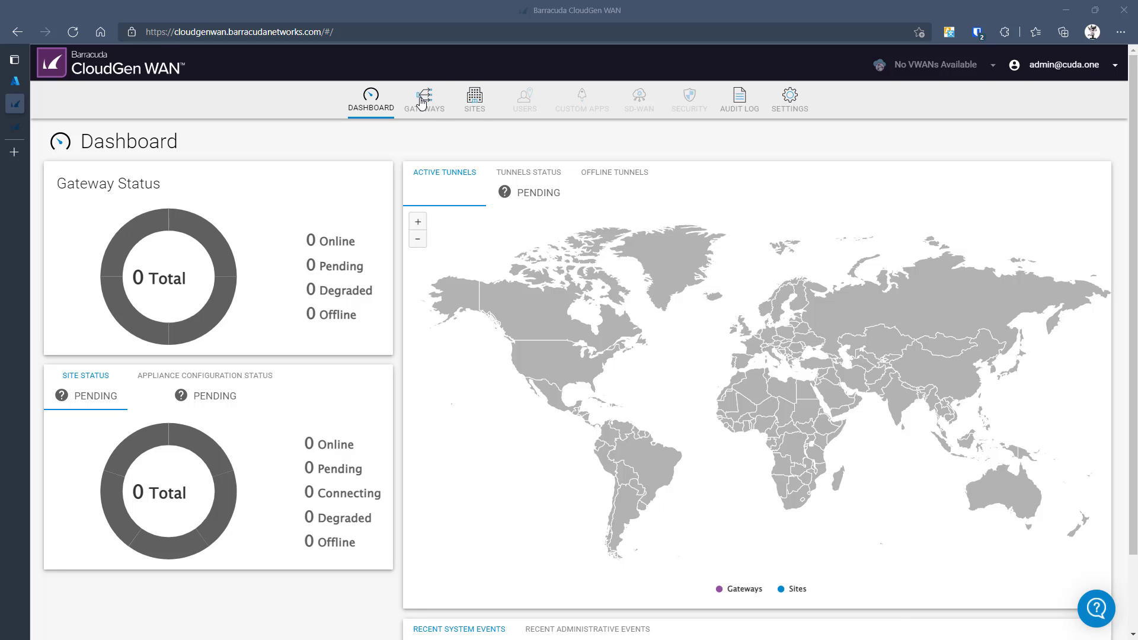
# - Generate and copy a new gateway token on the Gateways tab, then follow the Azure Marketplace gateway link
pyautogui.click(422, 101)
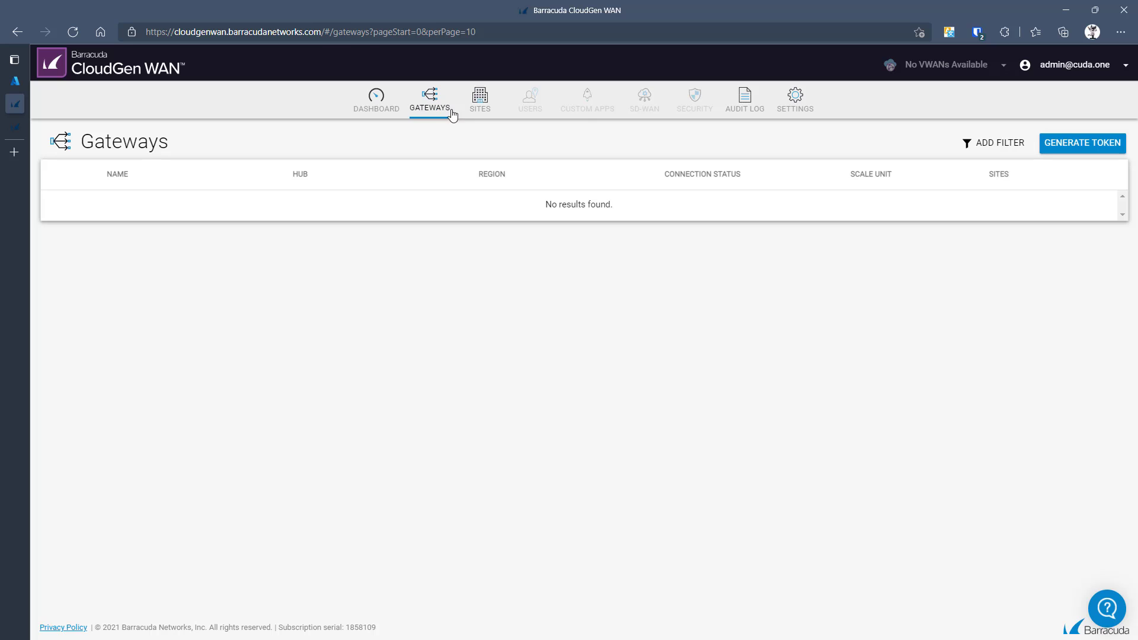
pyautogui.click(1077, 148)
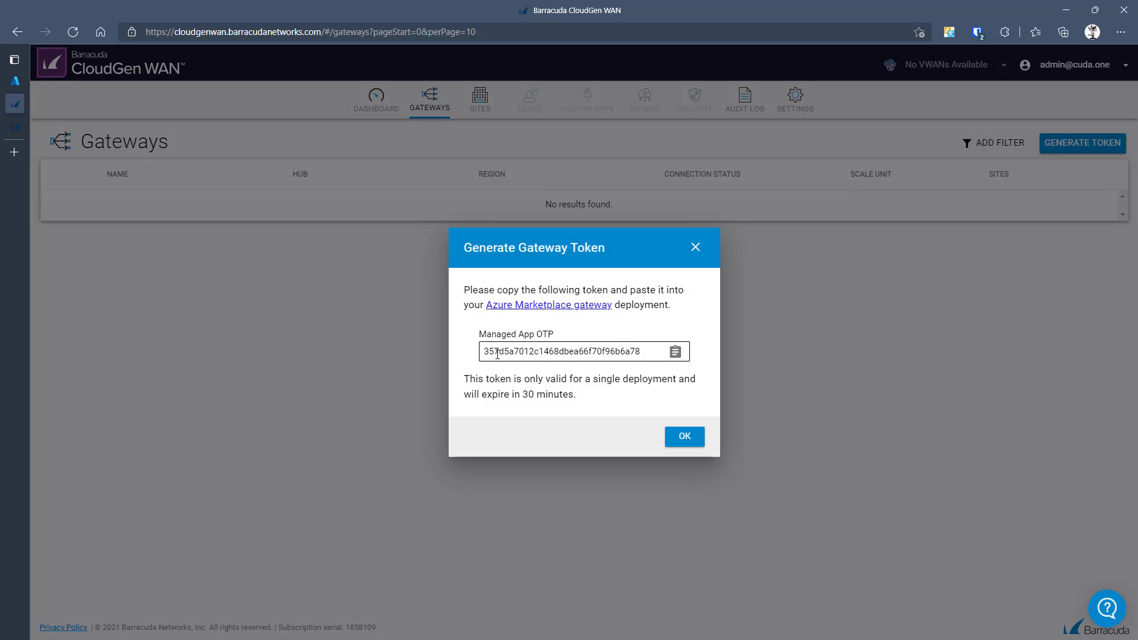
pyautogui.click(679, 356)
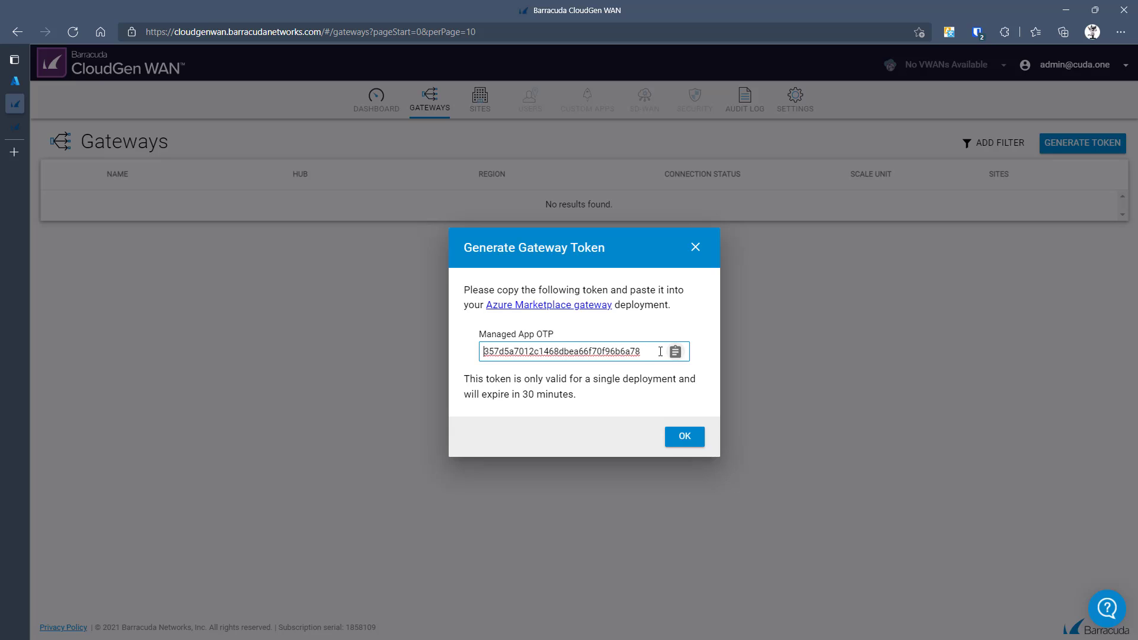
pyautogui.click(574, 306)
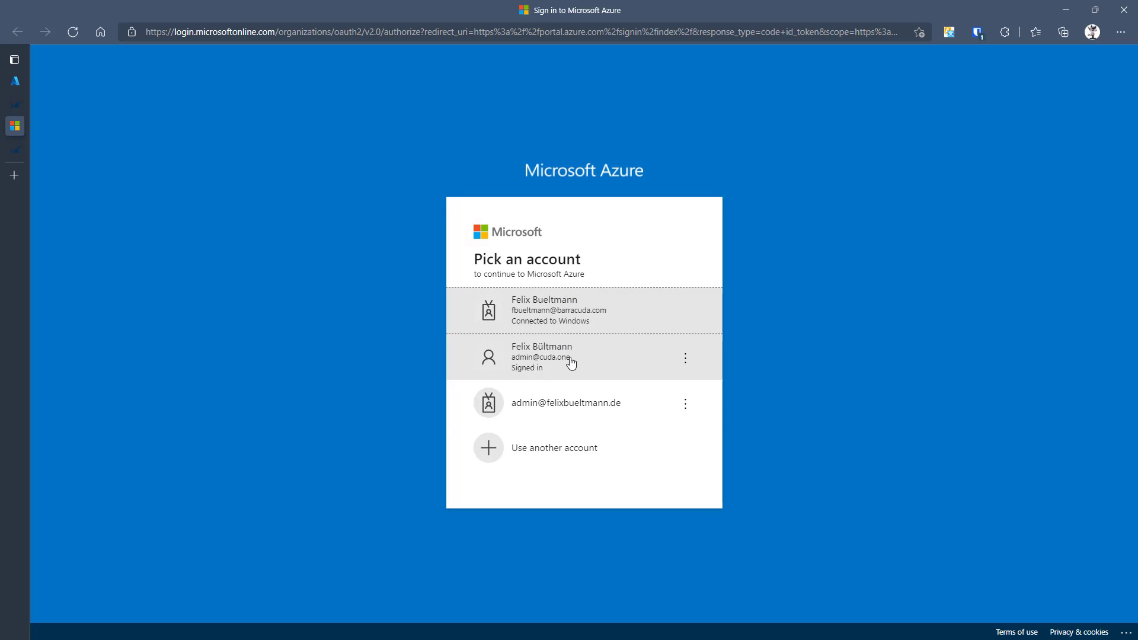
# - Sign in to Azure with the existing admin account
pyautogui.click(585, 368)
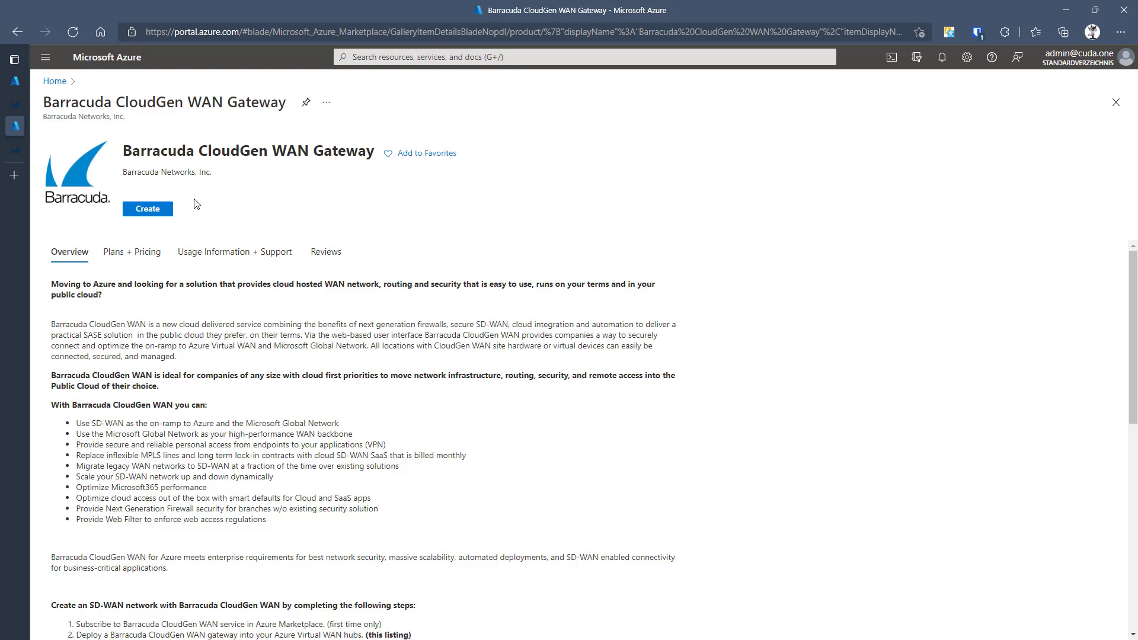
# - Create a CloudGen WAN Gateway in resource group myWAN with application name 'Atlanta'
pyautogui.click(160, 214)
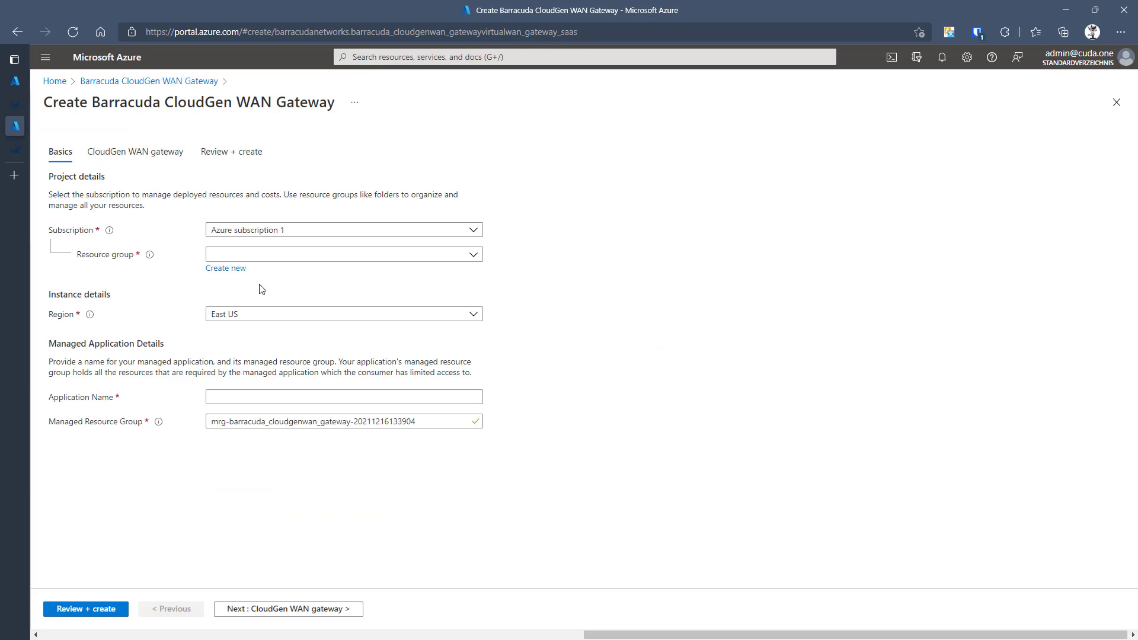
pyautogui.click(265, 261)
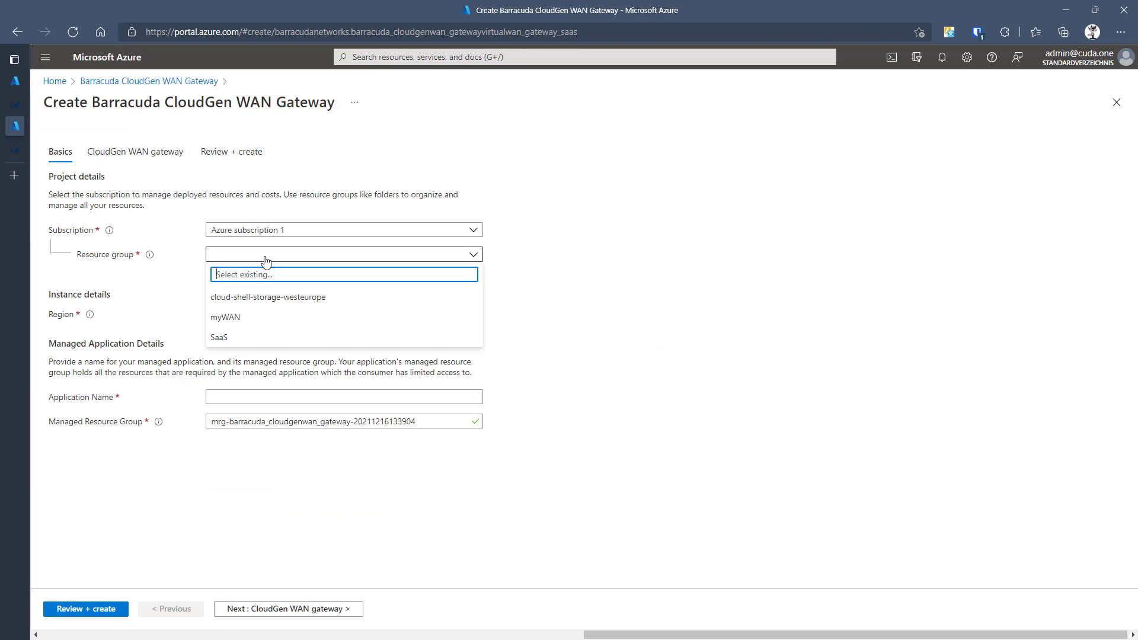
pyautogui.click(239, 319)
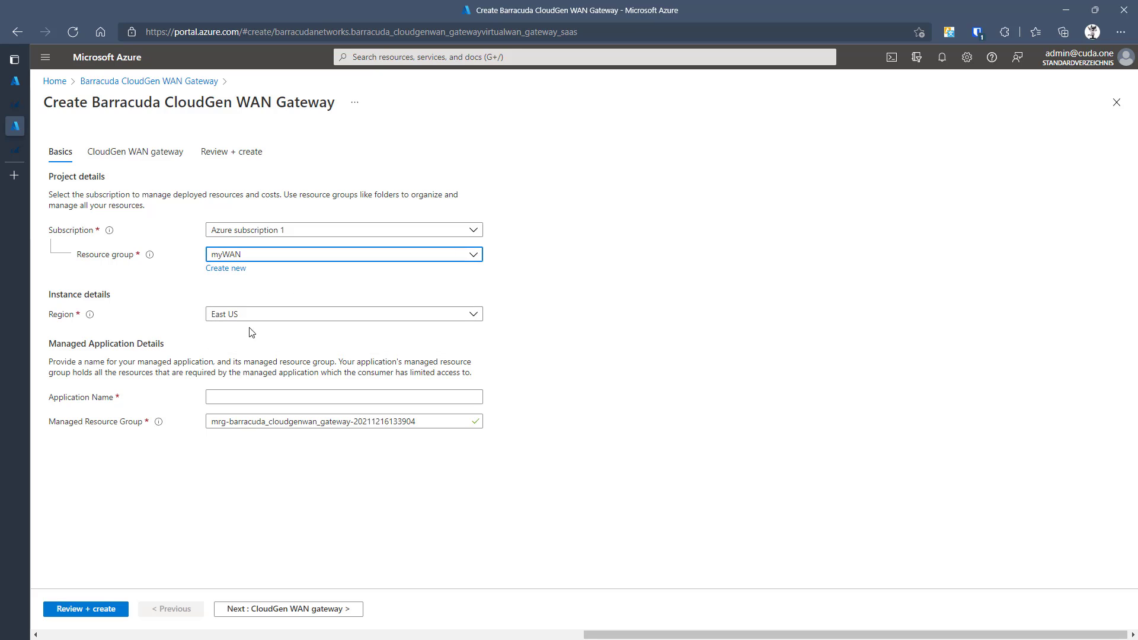
pyautogui.click(256, 398)
pyautogui.write('A')
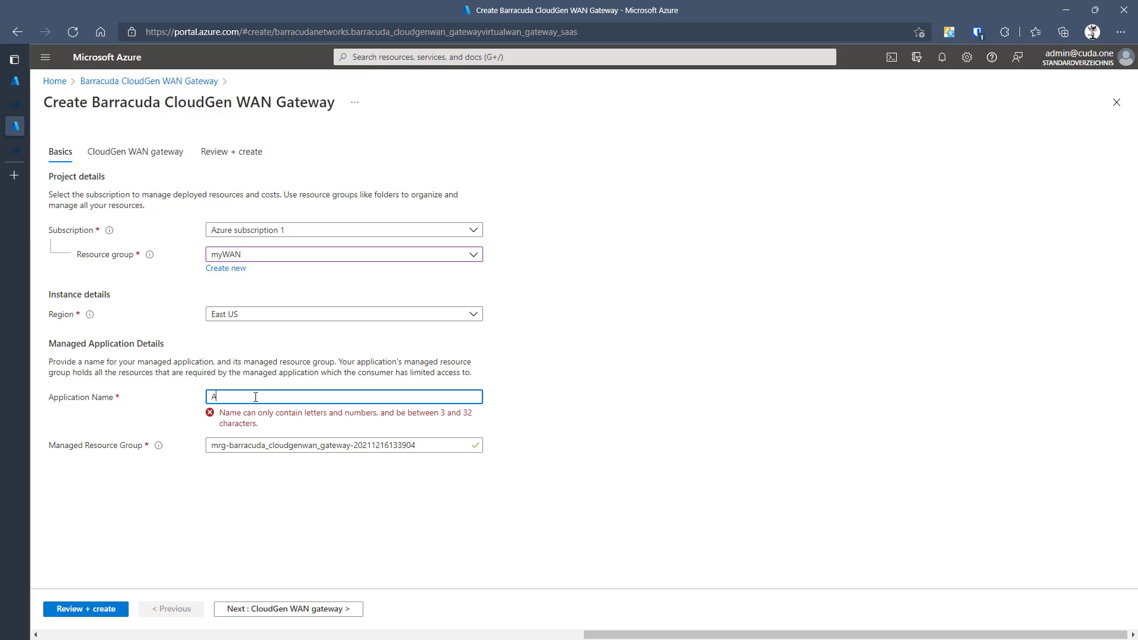
pyautogui.write('tla')
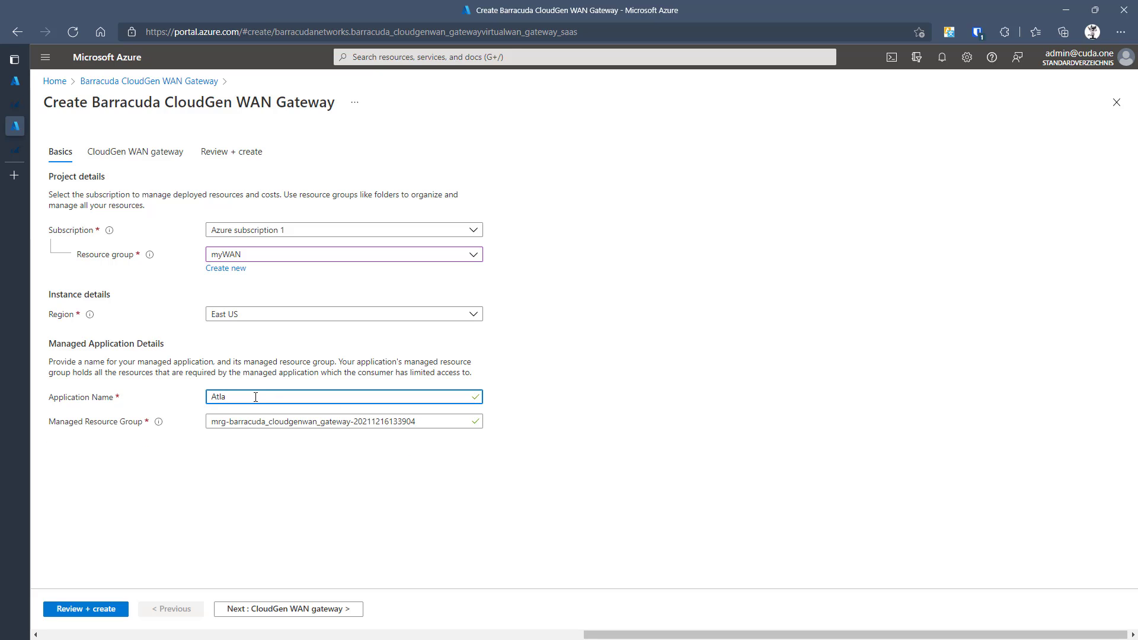
pyautogui.write('nta')
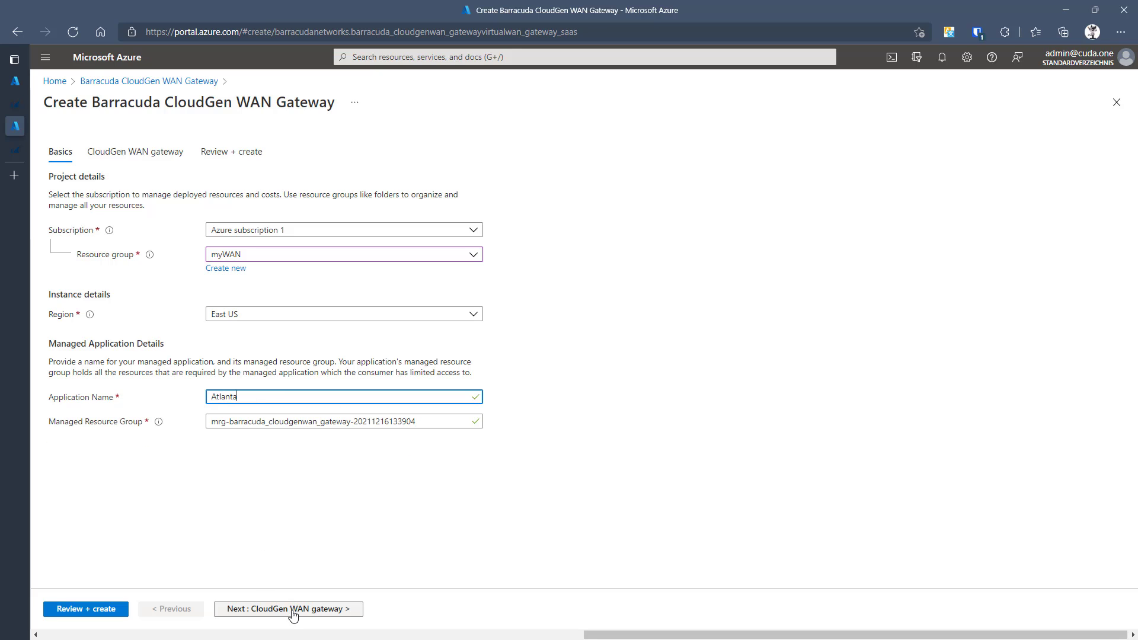
pyautogui.click(293, 611)
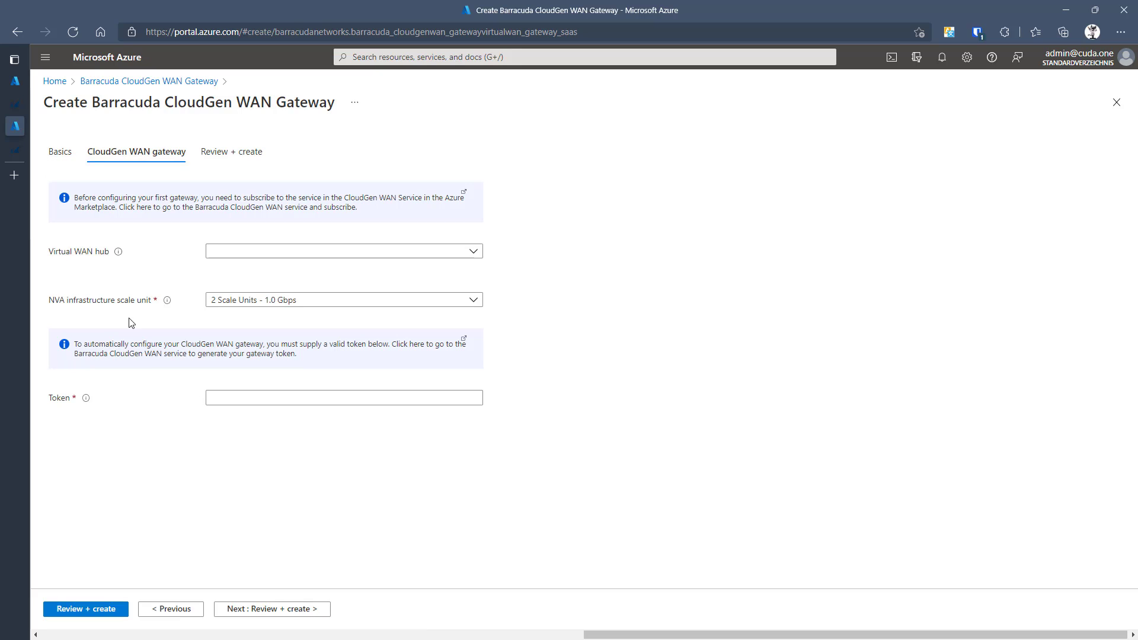
# - Choose the Americas virtual WAN hub, keep 2 scale units, and paste the gateway token
pyautogui.click(243, 254)
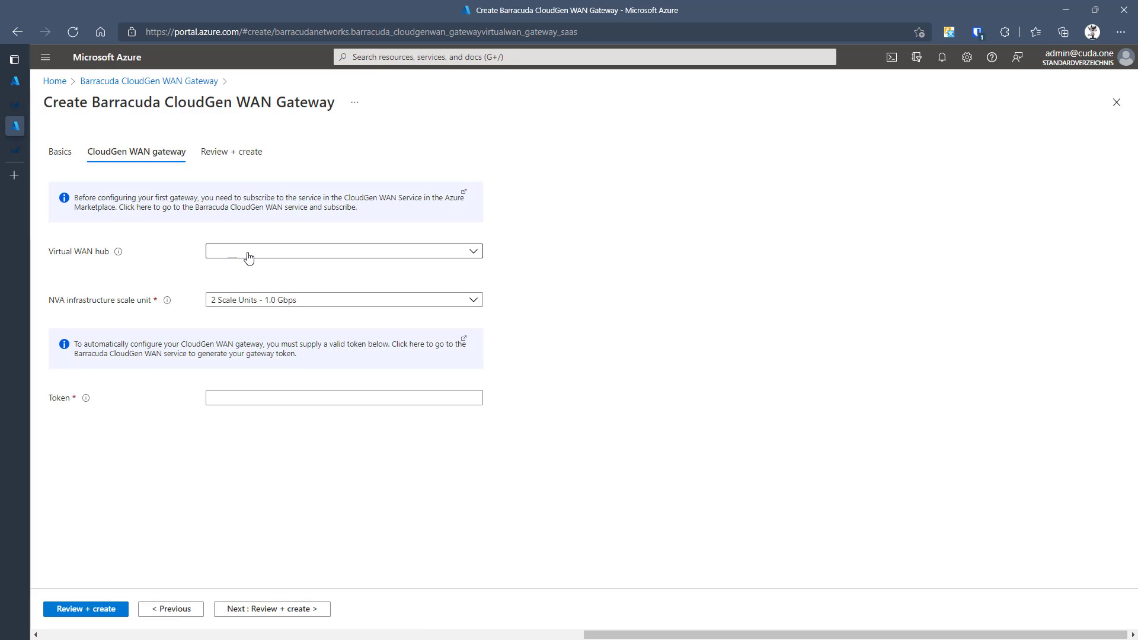
pyautogui.click(246, 254)
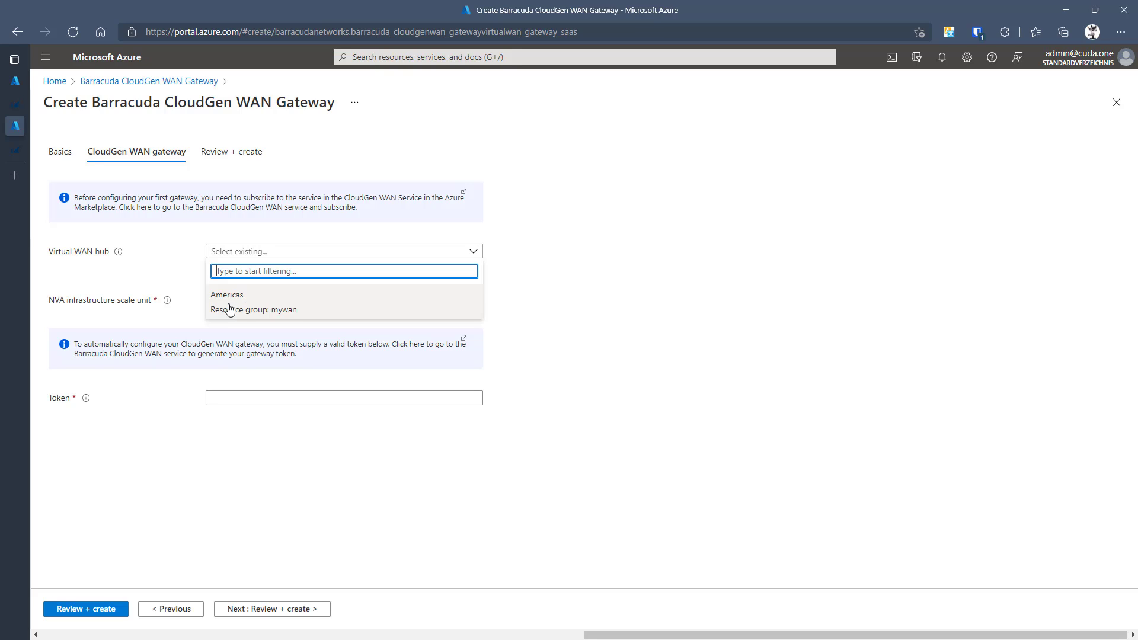
pyautogui.click(230, 310)
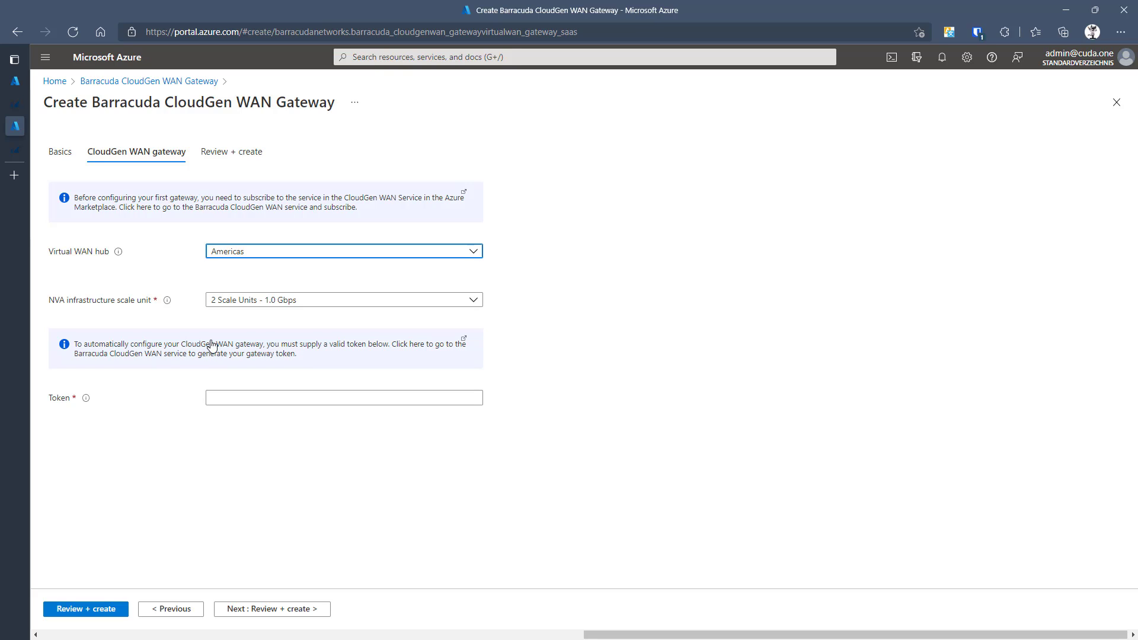
pyautogui.click(280, 309)
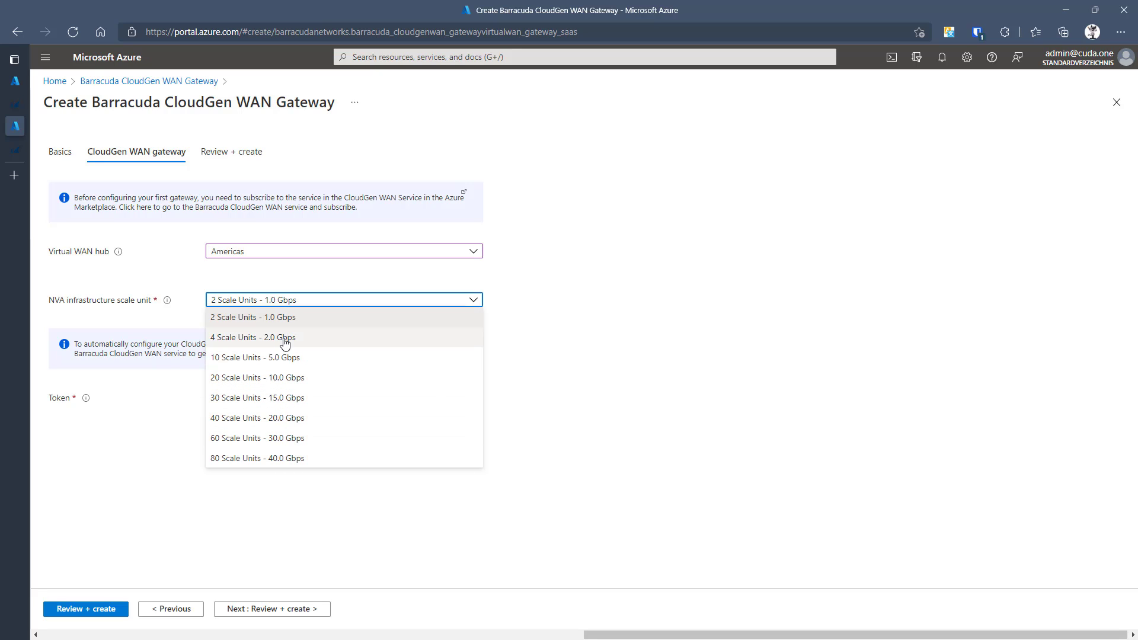
pyautogui.click(553, 416)
pyautogui.click(269, 398)
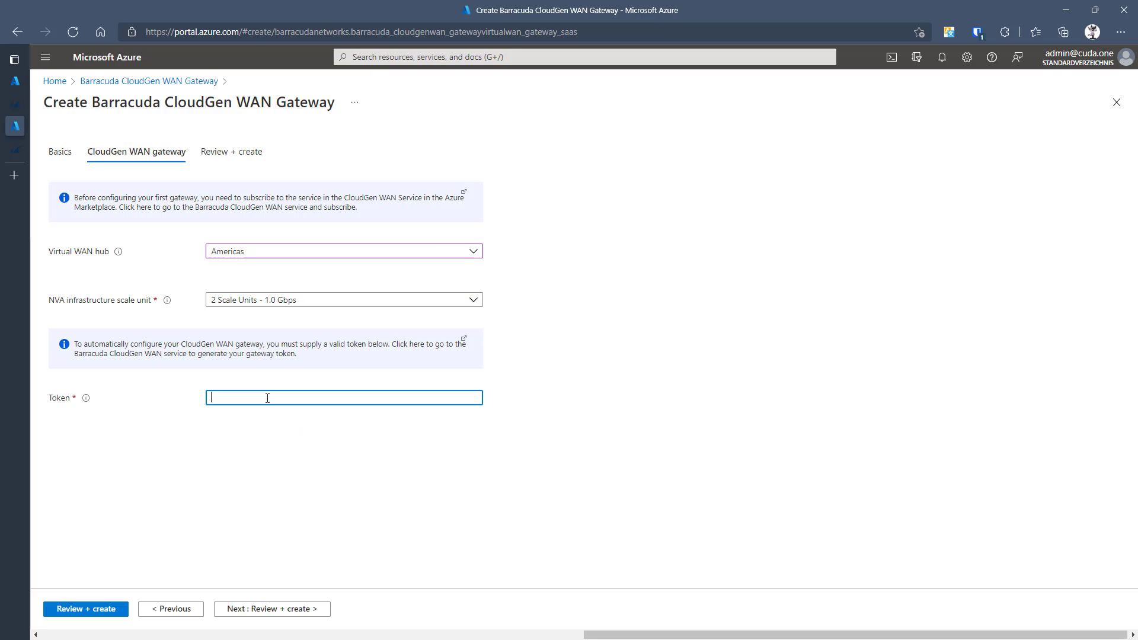
pyautogui.hotkey('ctrl', 'v')
pyautogui.click(238, 610)
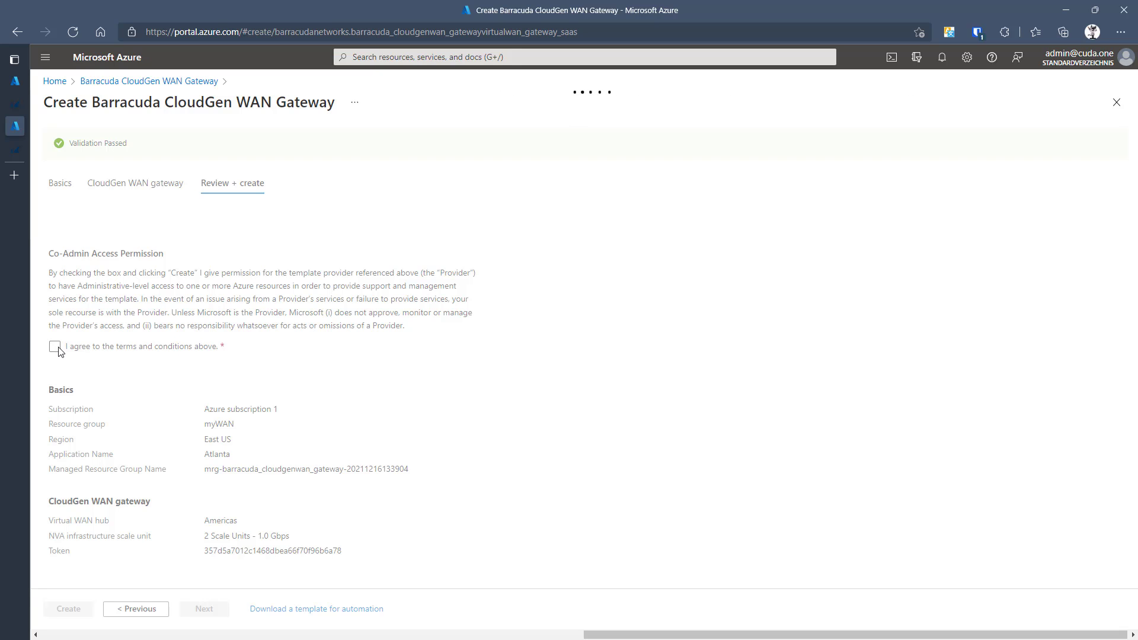
# - Agree to the co-admin terms and create the Americas gateway deployment
pyautogui.scroll(-1, 75, 368)
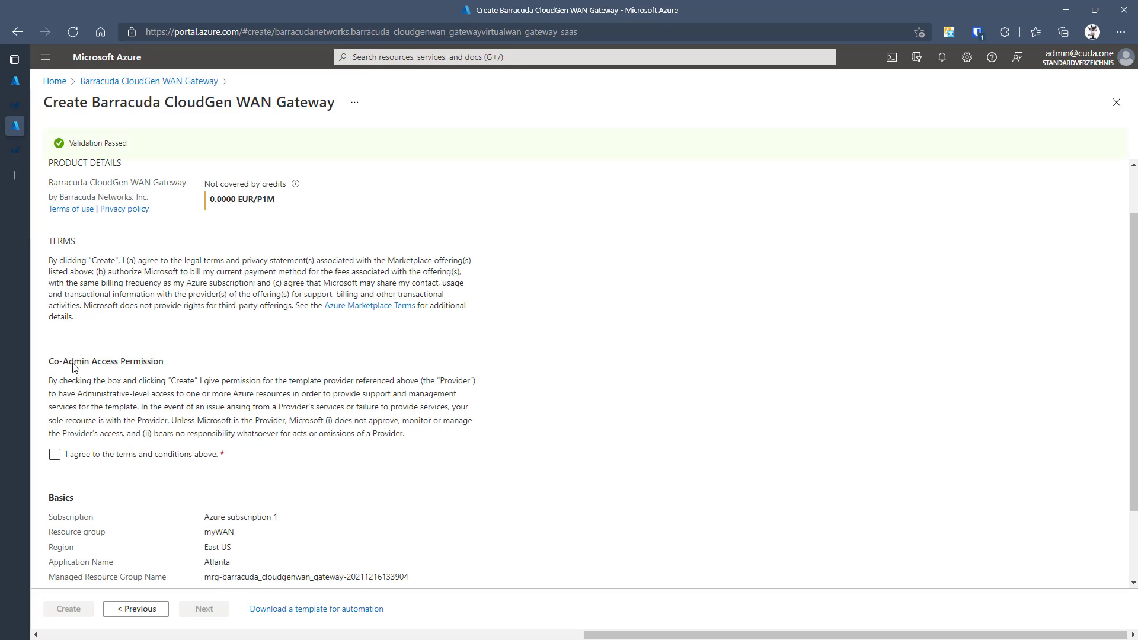
pyautogui.click(54, 458)
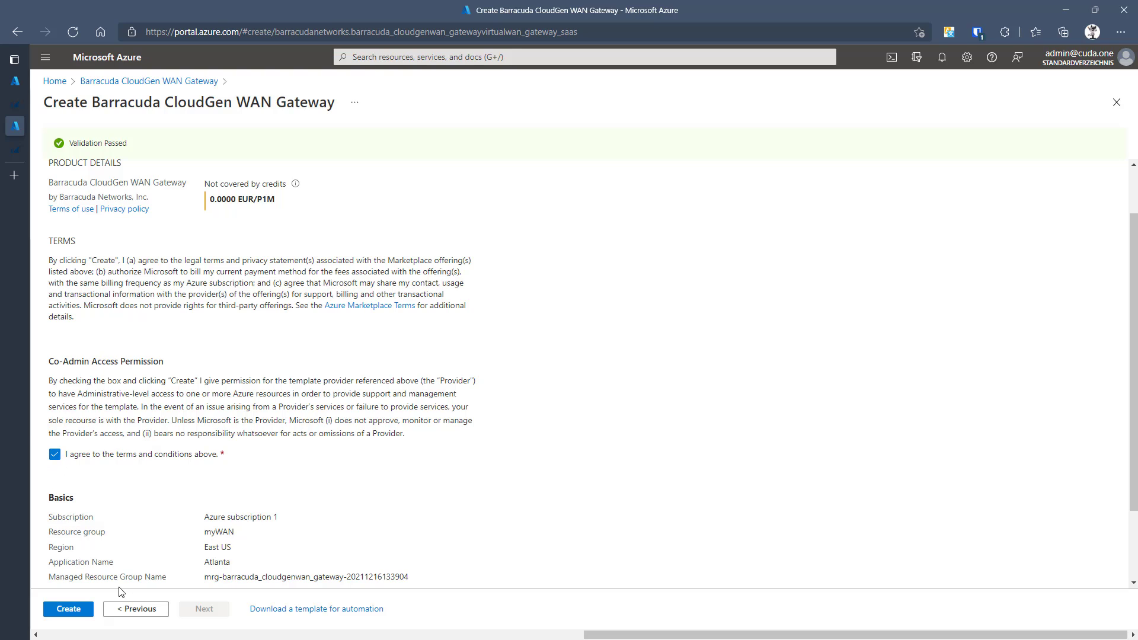
pyautogui.click(65, 615)
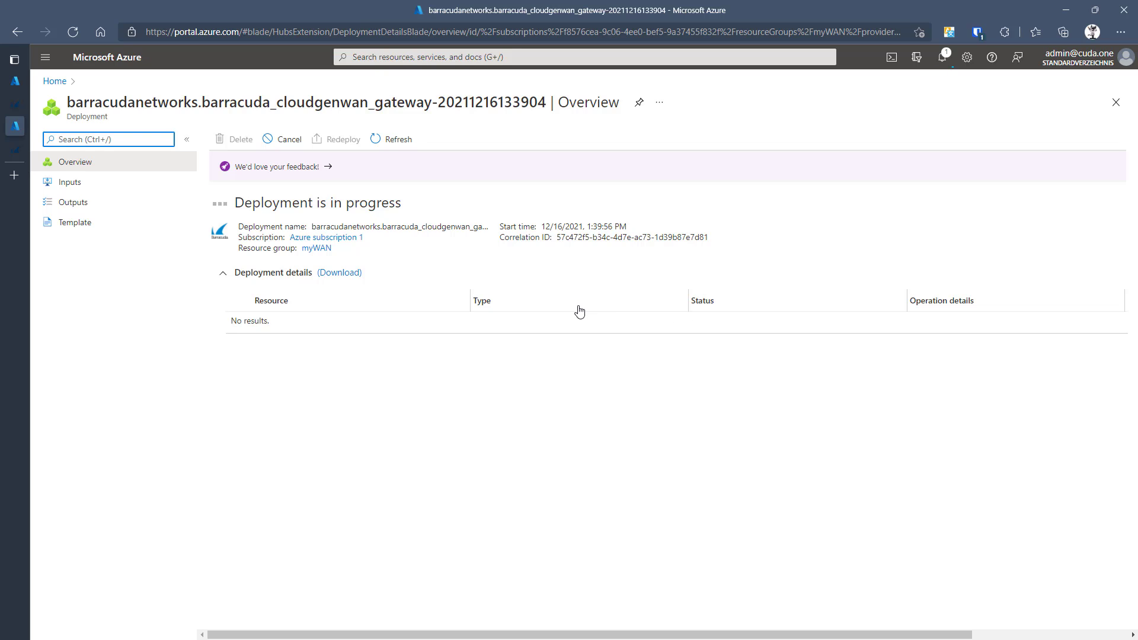
# - Close the deployment view and open the Americas hub's Network Virtual Appliance page
pyautogui.click(1115, 102)
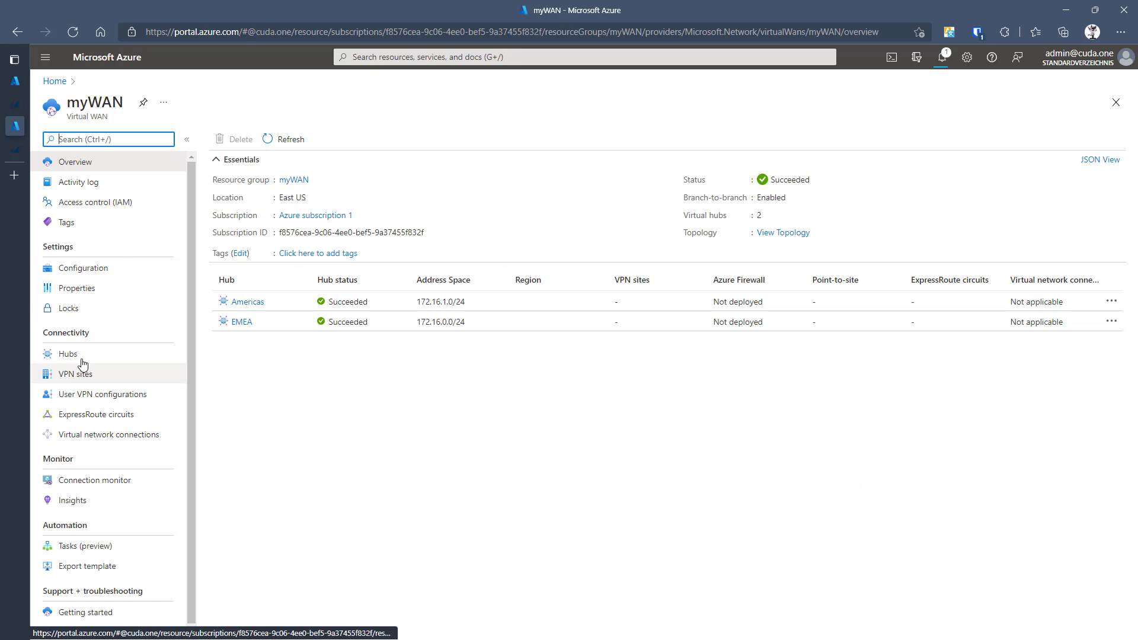
pyautogui.click(256, 303)
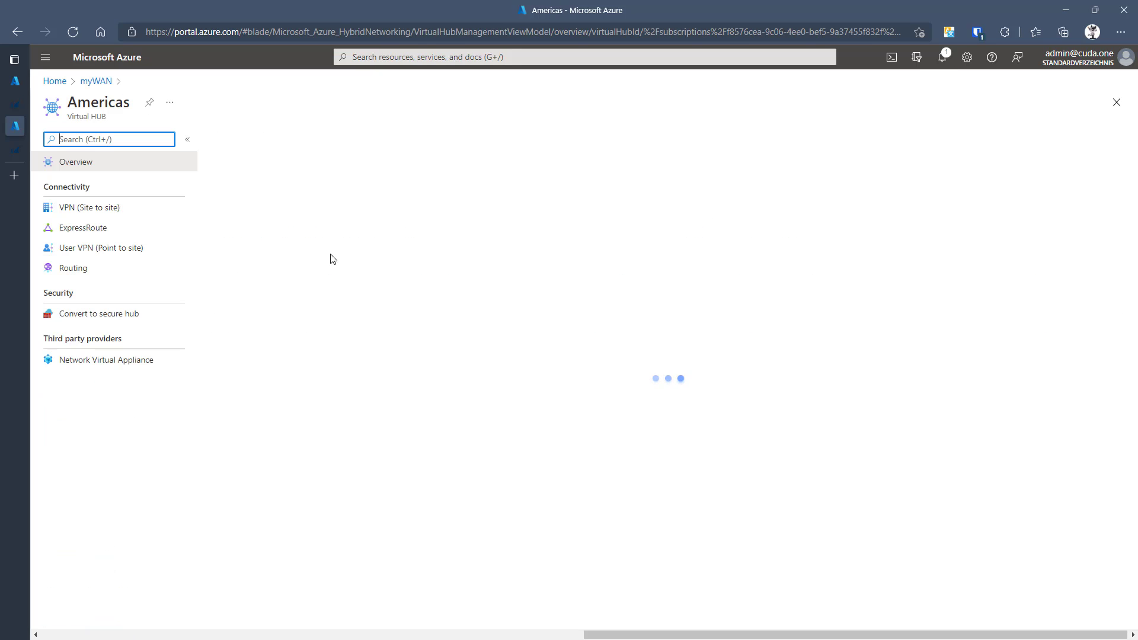
pyautogui.click(115, 367)
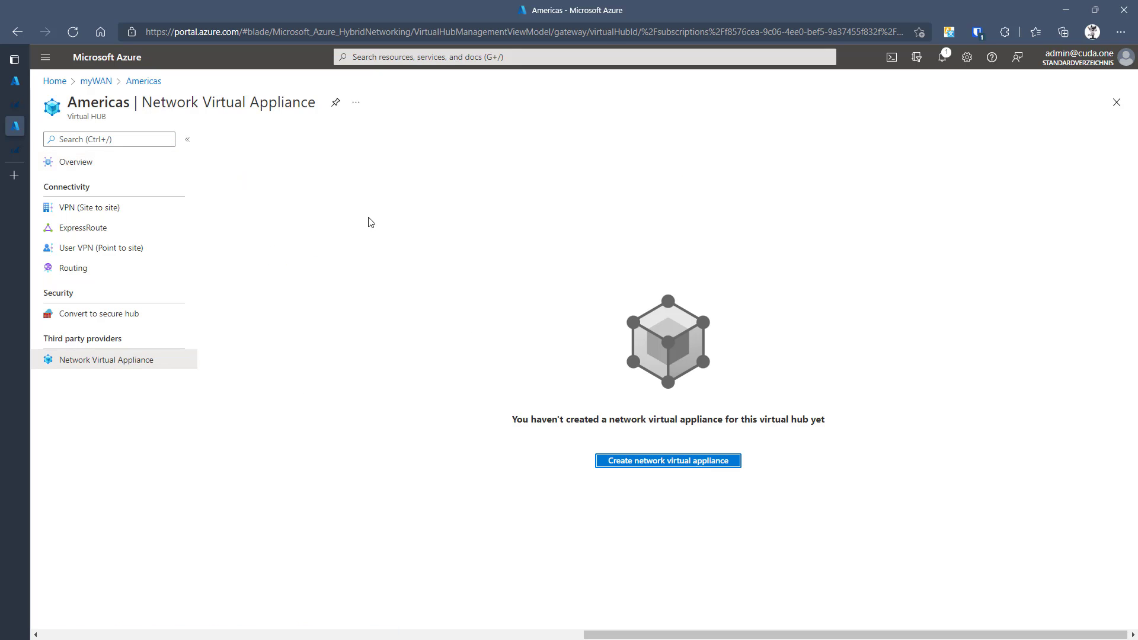
# - Back in CloudGen WAN, replace the old gateway token with a freshly generated one and copy it
pyautogui.moveTo(24, 95)
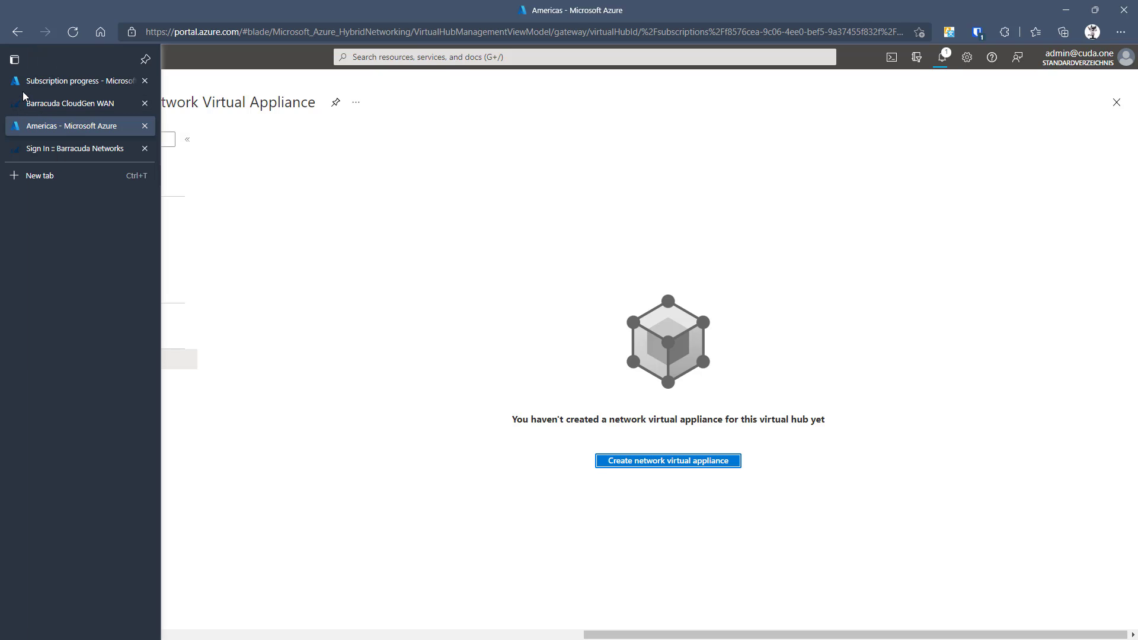
pyautogui.click(24, 105)
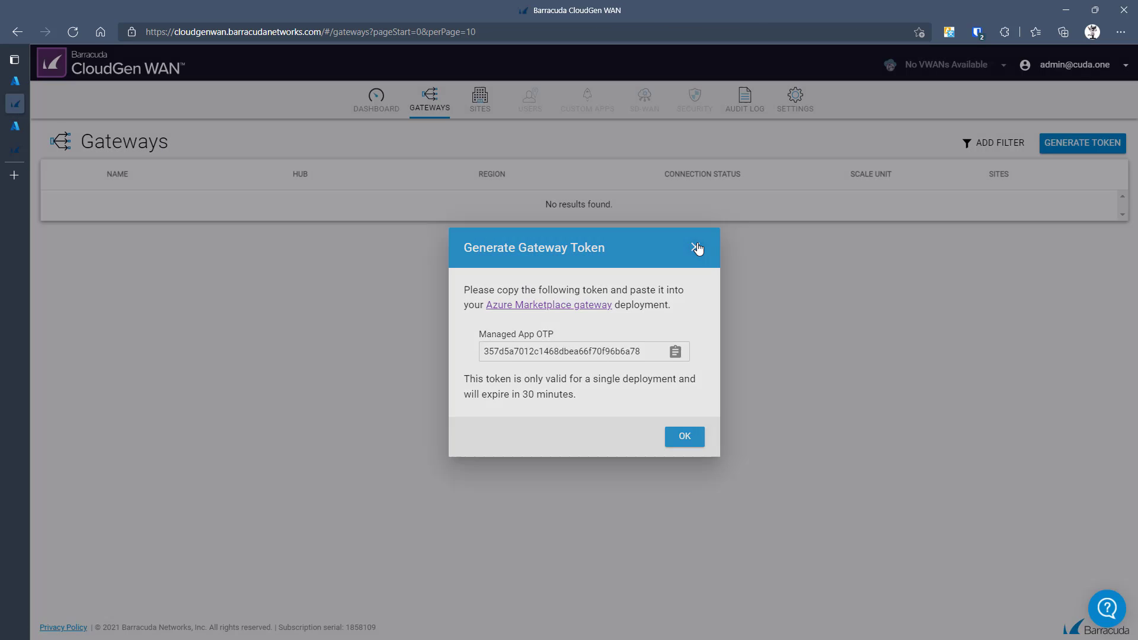
pyautogui.click(696, 247)
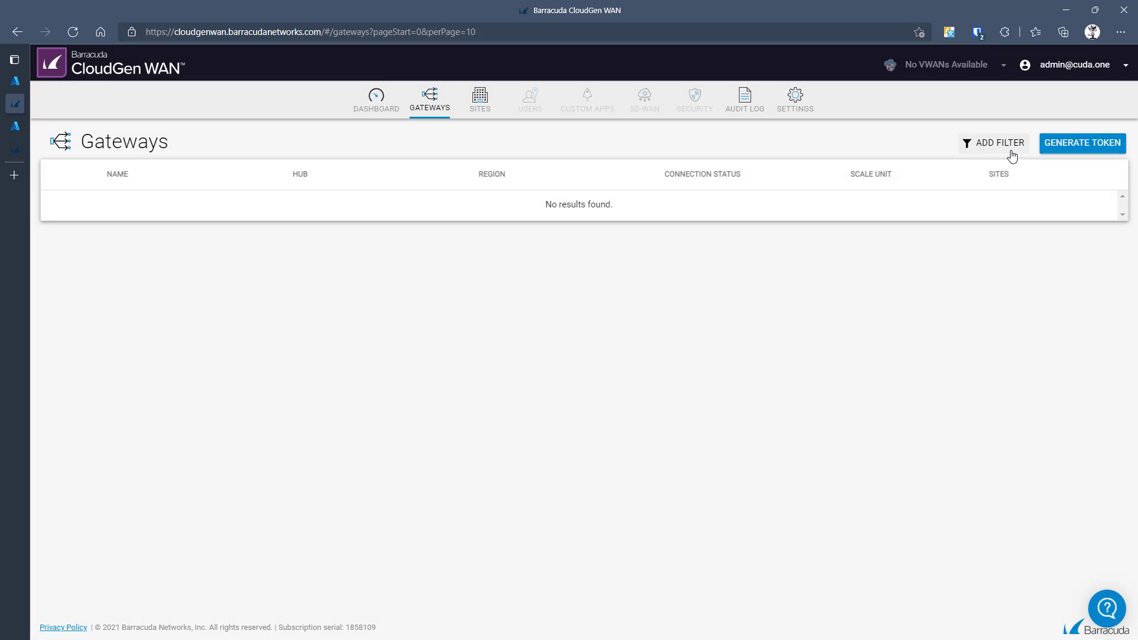
pyautogui.click(1066, 147)
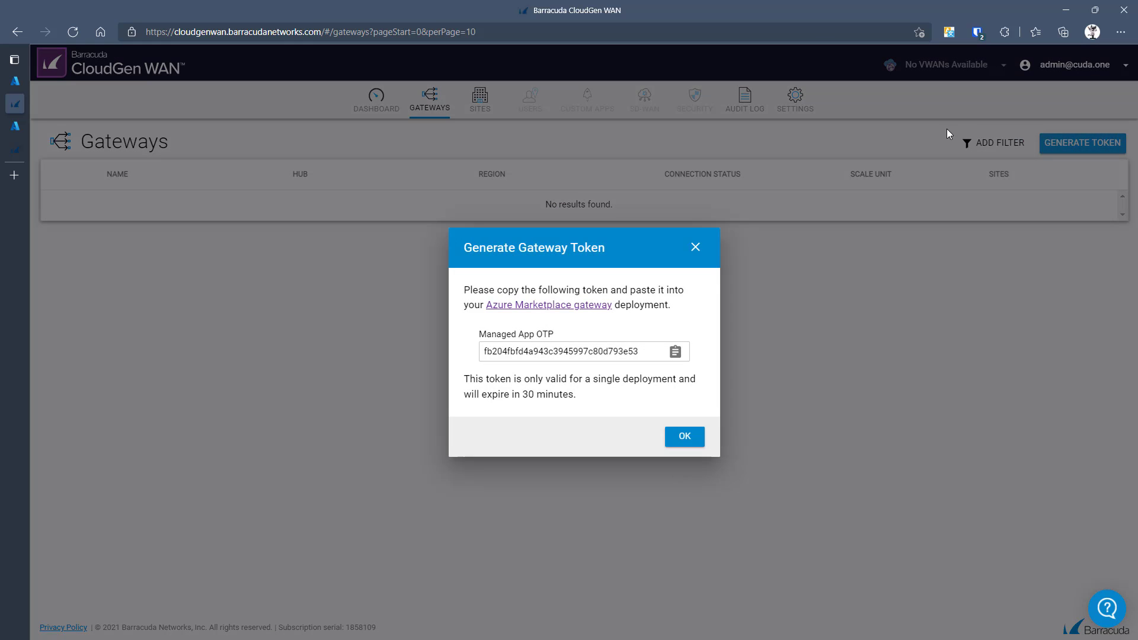
pyautogui.click(676, 352)
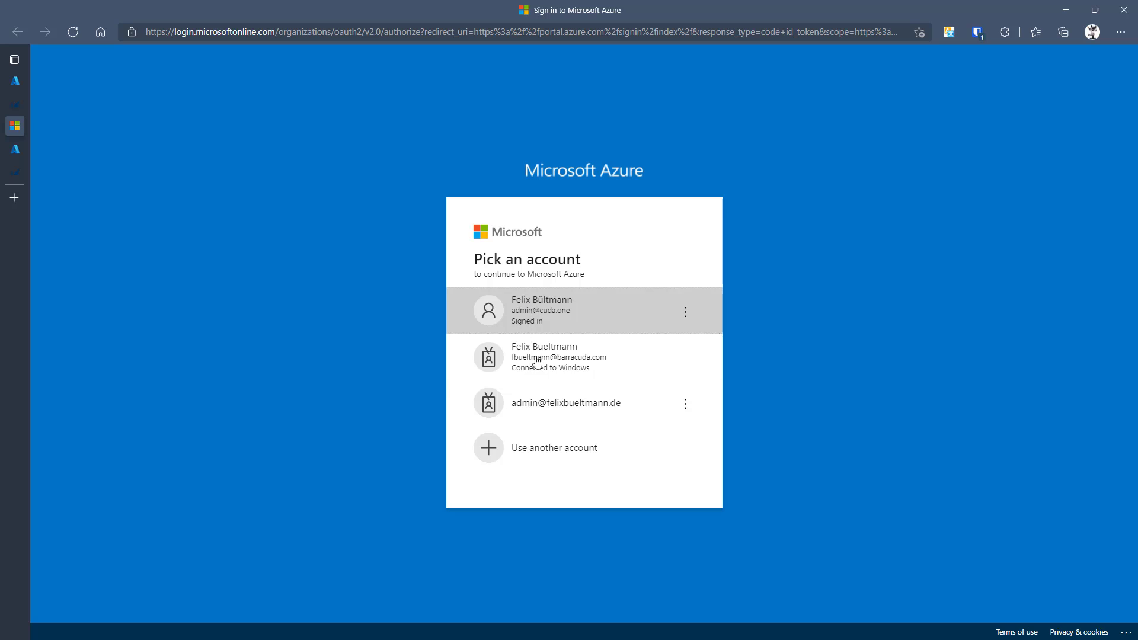
# - Sign in and create a CloudGen WAN gateway in myWAN, Germany West Central, named Frankfurt
pyautogui.click(566, 324)
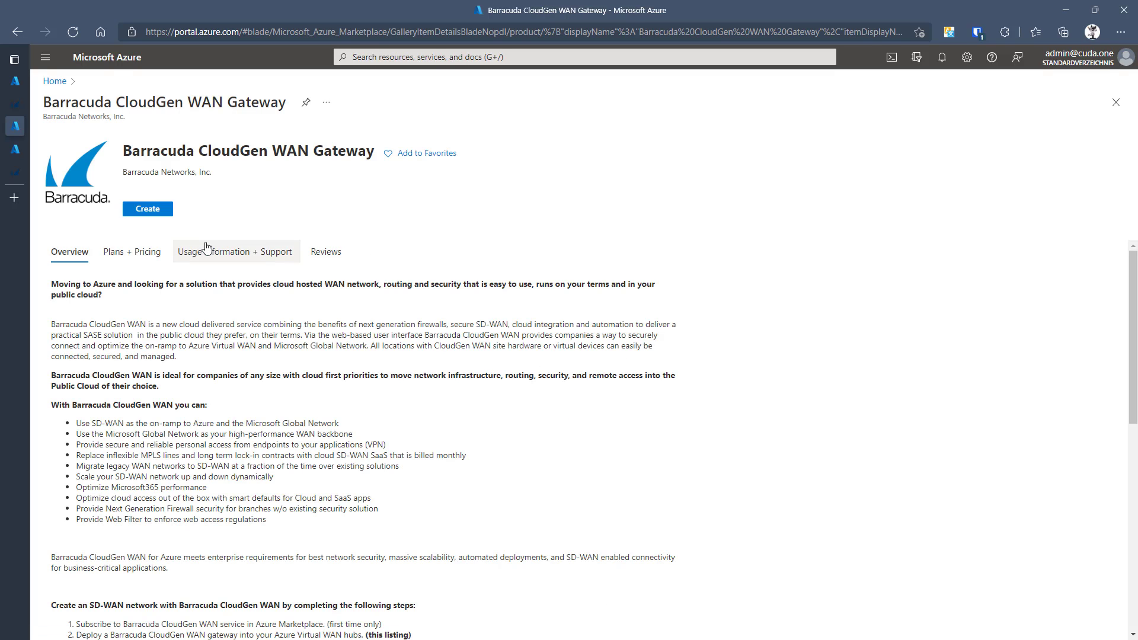
pyautogui.click(148, 209)
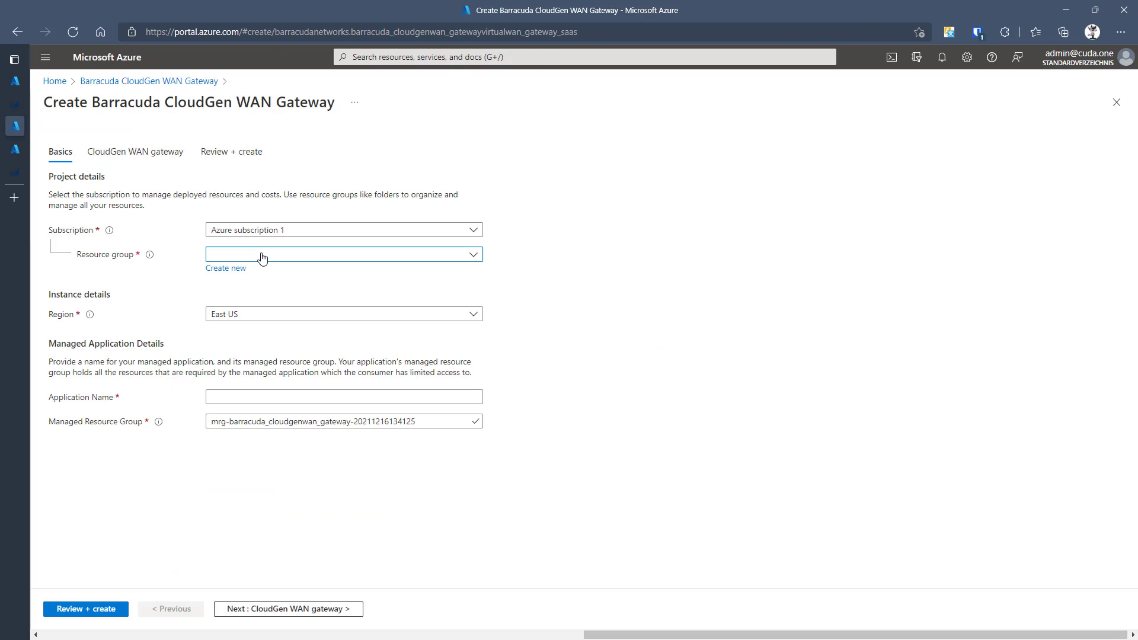
pyautogui.click(263, 257)
pyautogui.click(228, 316)
pyautogui.click(246, 319)
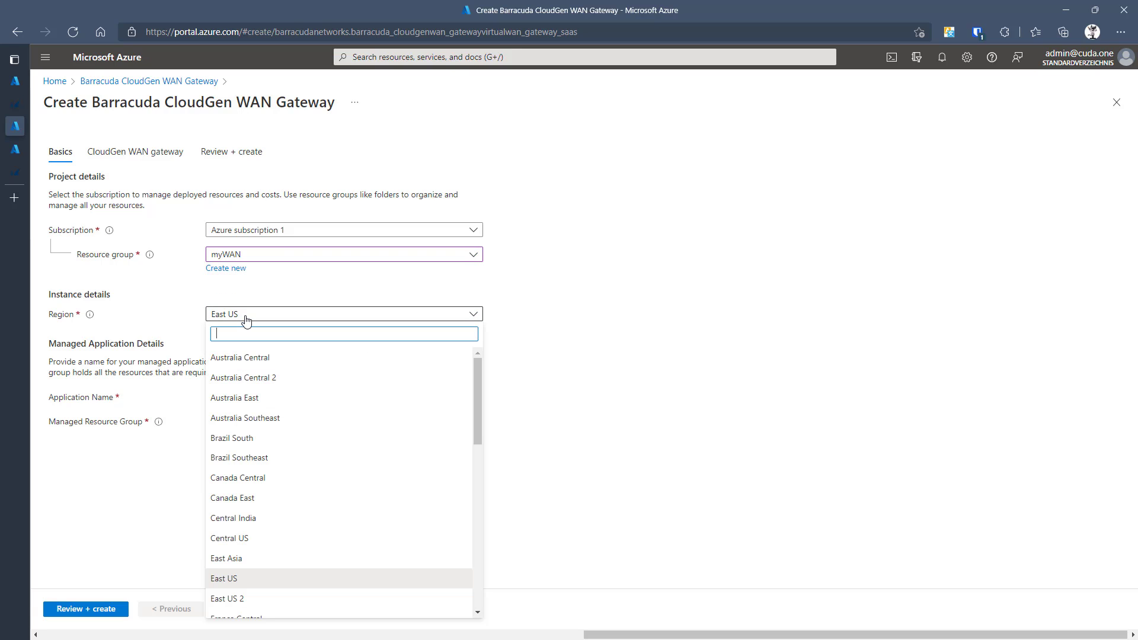
pyautogui.write('w')
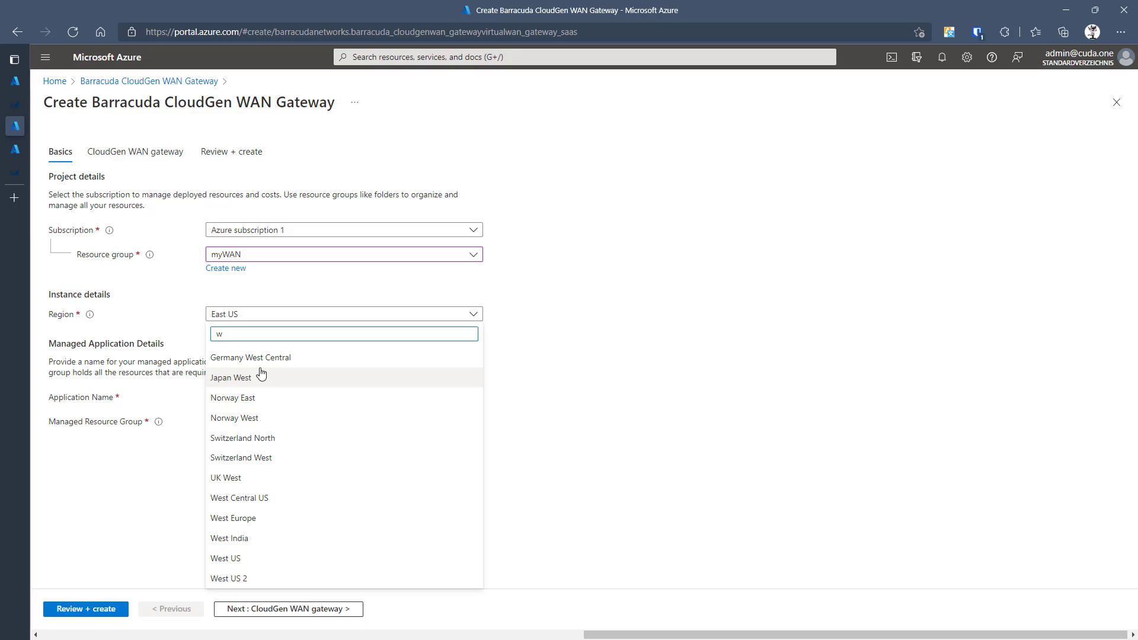
pyautogui.click(263, 358)
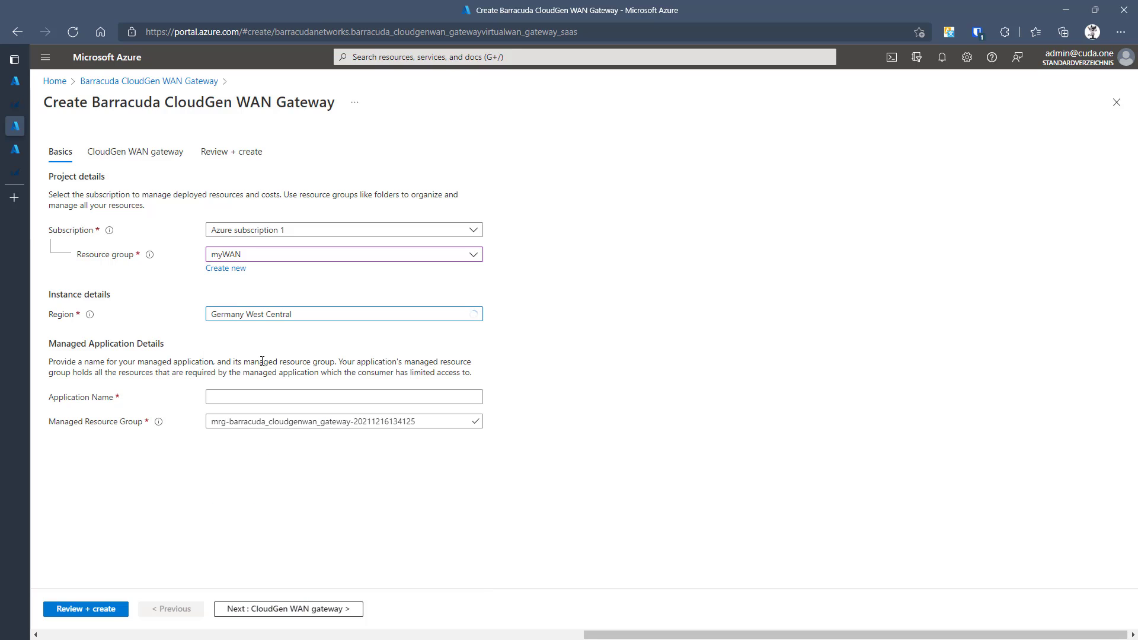
pyautogui.click(268, 404)
pyautogui.write('Frankfurt')
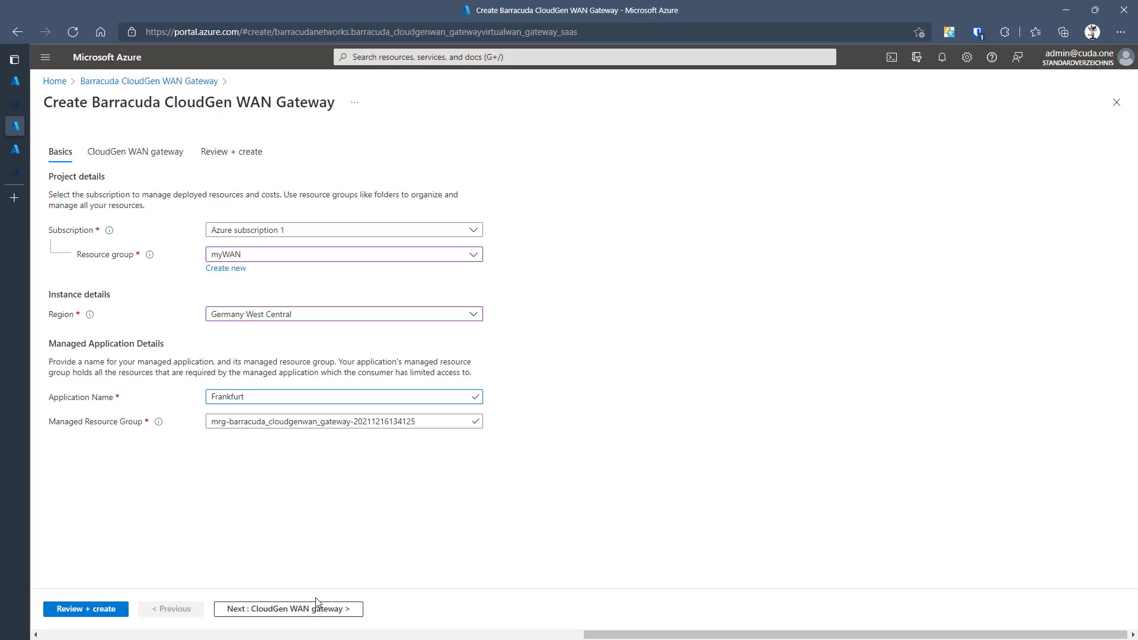
pyautogui.click(314, 610)
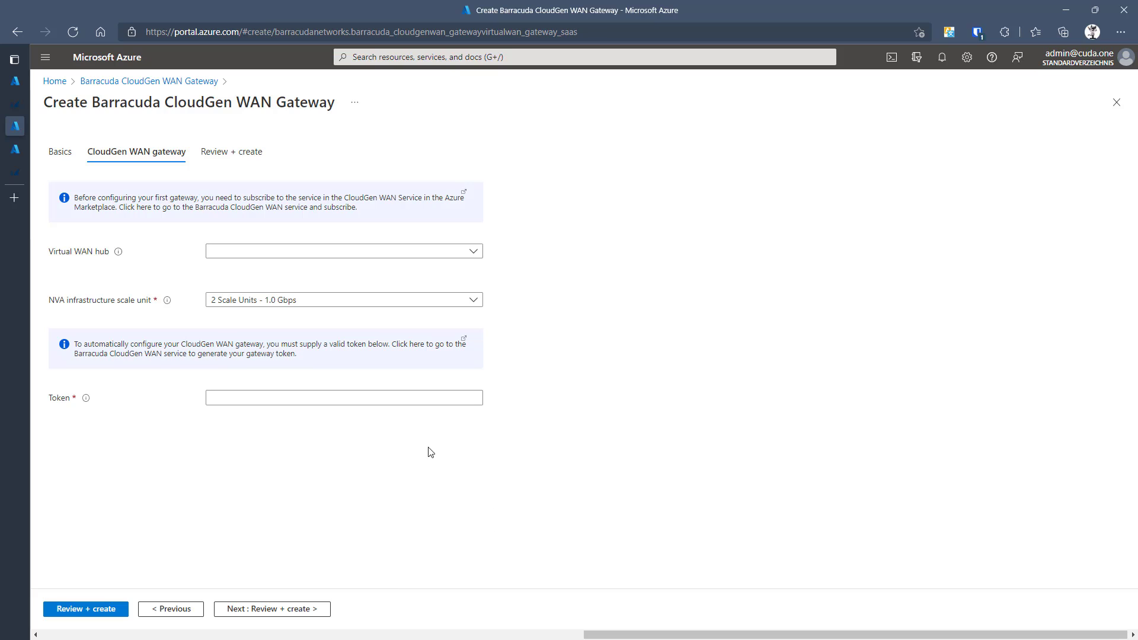
# - Attach the Frankfurt gateway to the EMEA virtual WAN hub and paste the new token
pyautogui.click(309, 254)
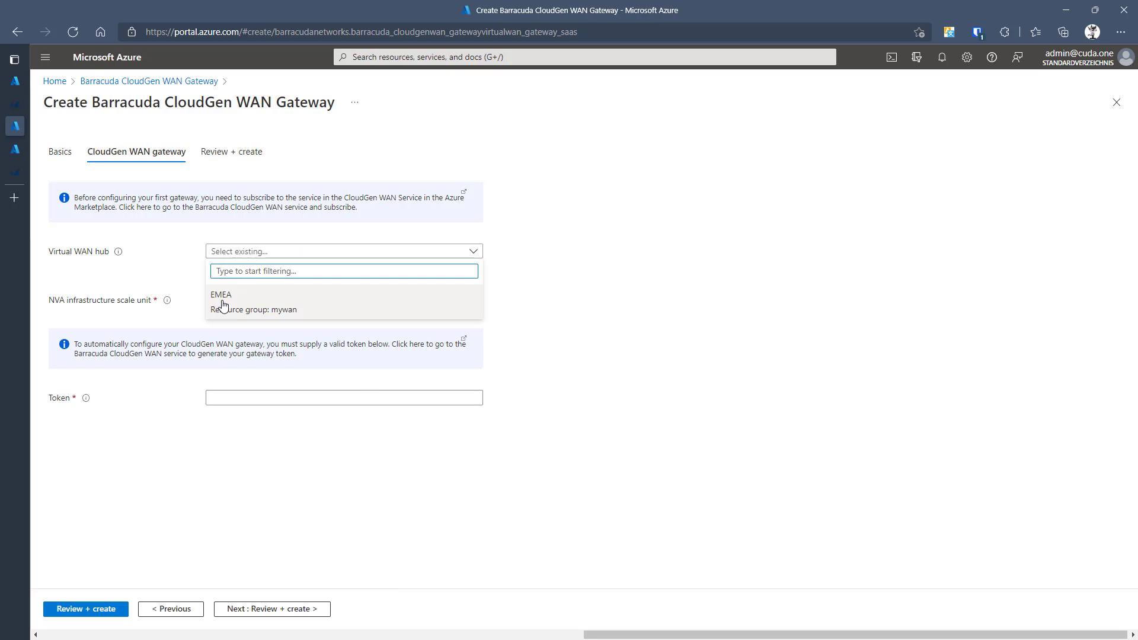
pyautogui.click(274, 319)
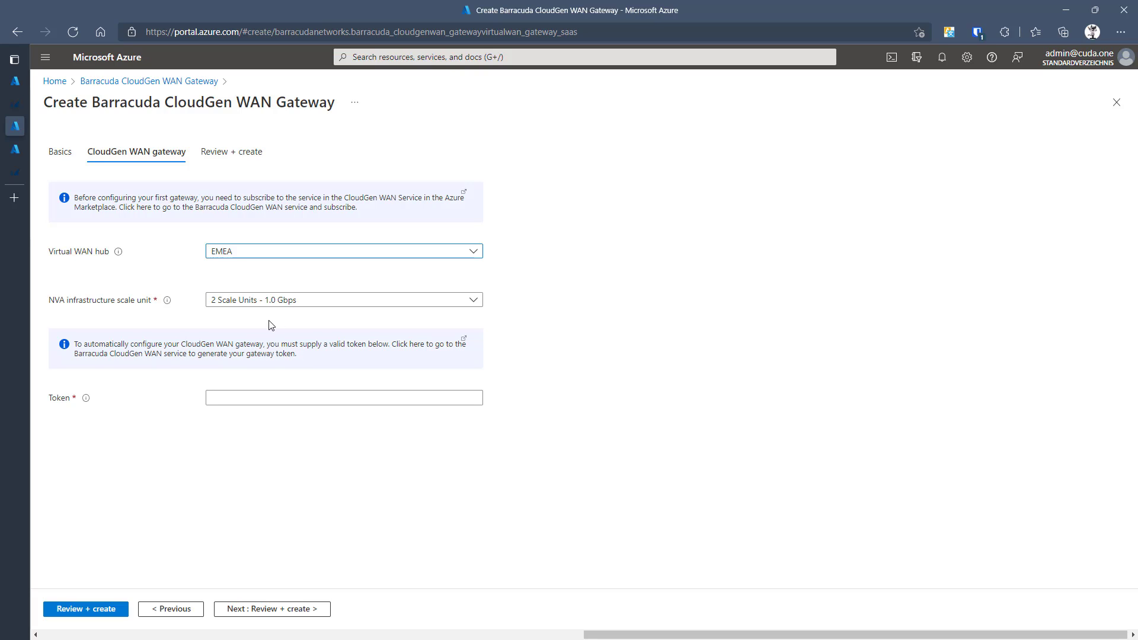
pyautogui.click(293, 394)
pyautogui.hotkey('ctrl', 'v')
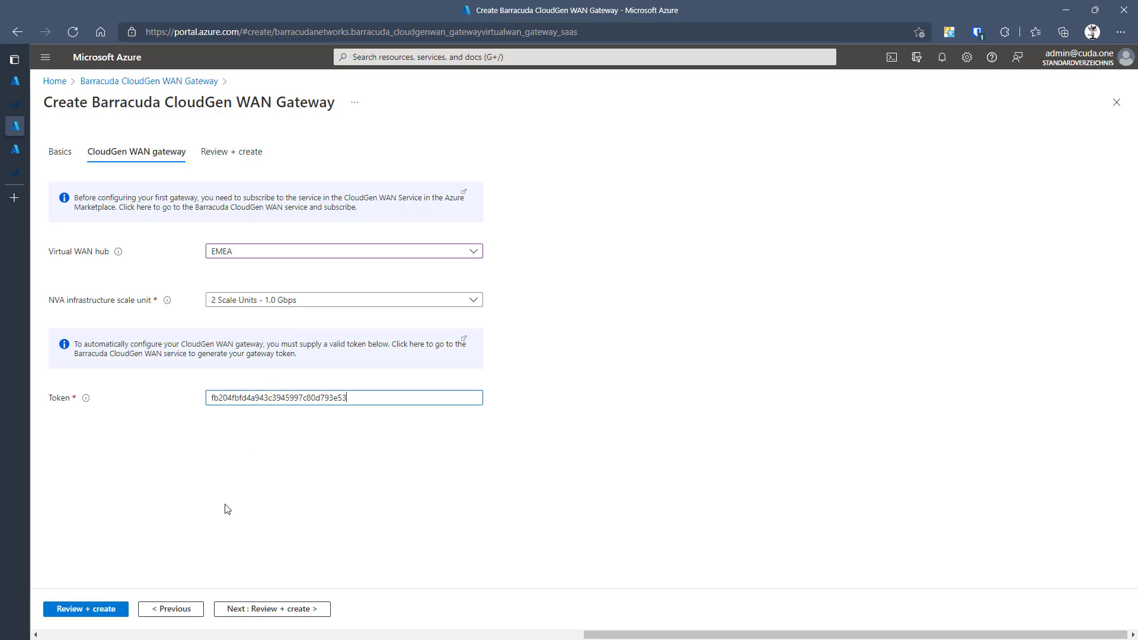
# - Agree to the co-admin terms on the review page and create the Frankfurt gateway
pyautogui.click(113, 616)
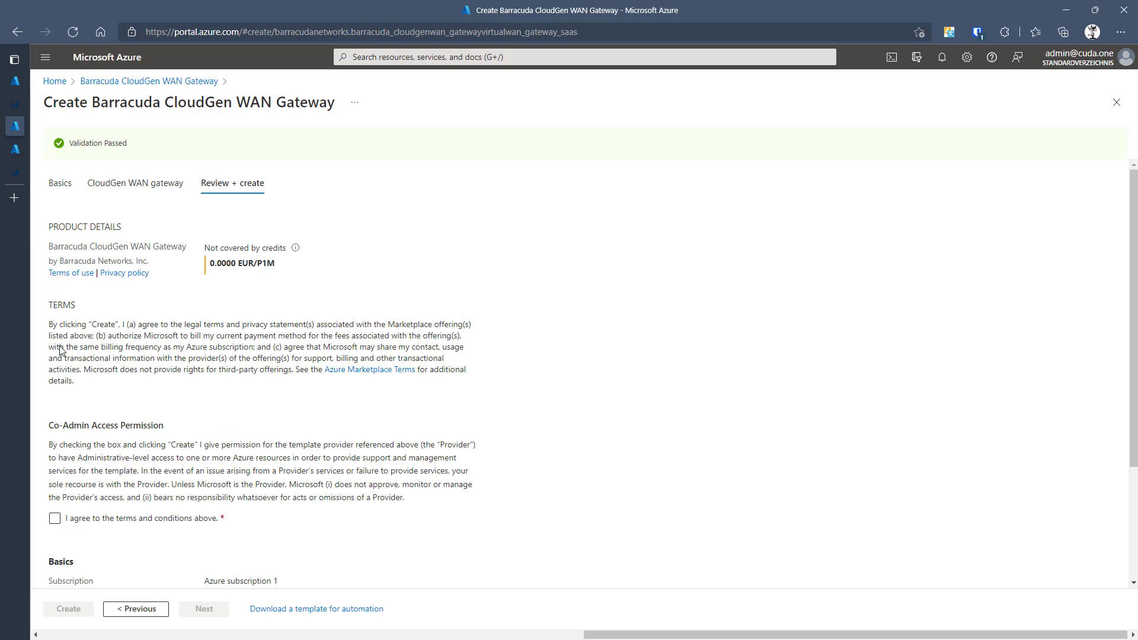
pyautogui.scroll(-3, 60, 350)
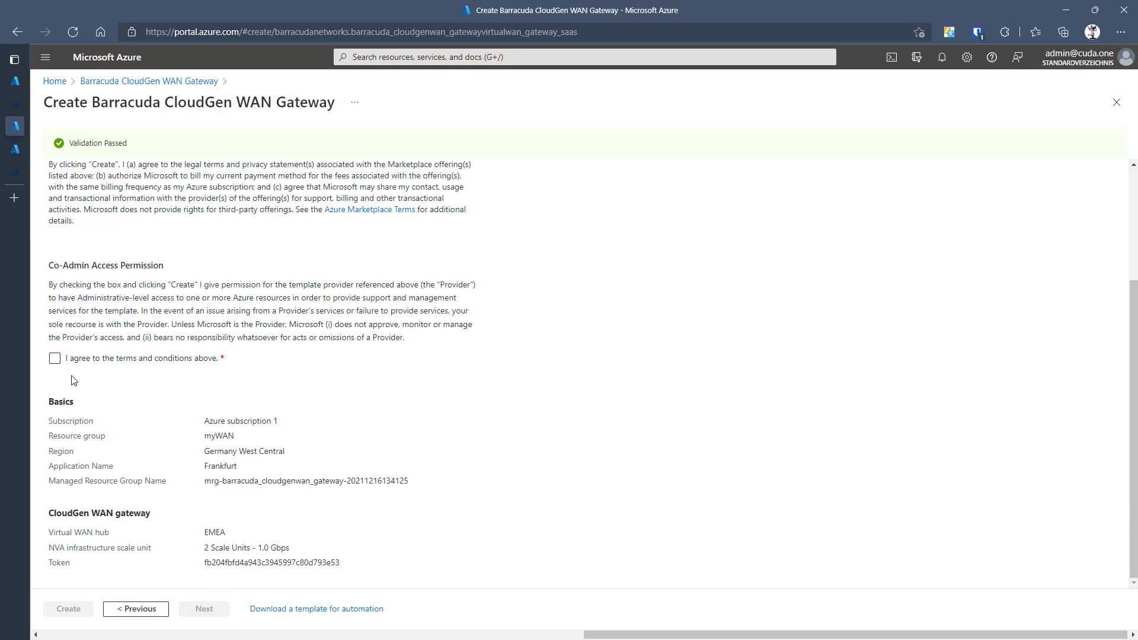
pyautogui.click(55, 358)
pyautogui.click(69, 609)
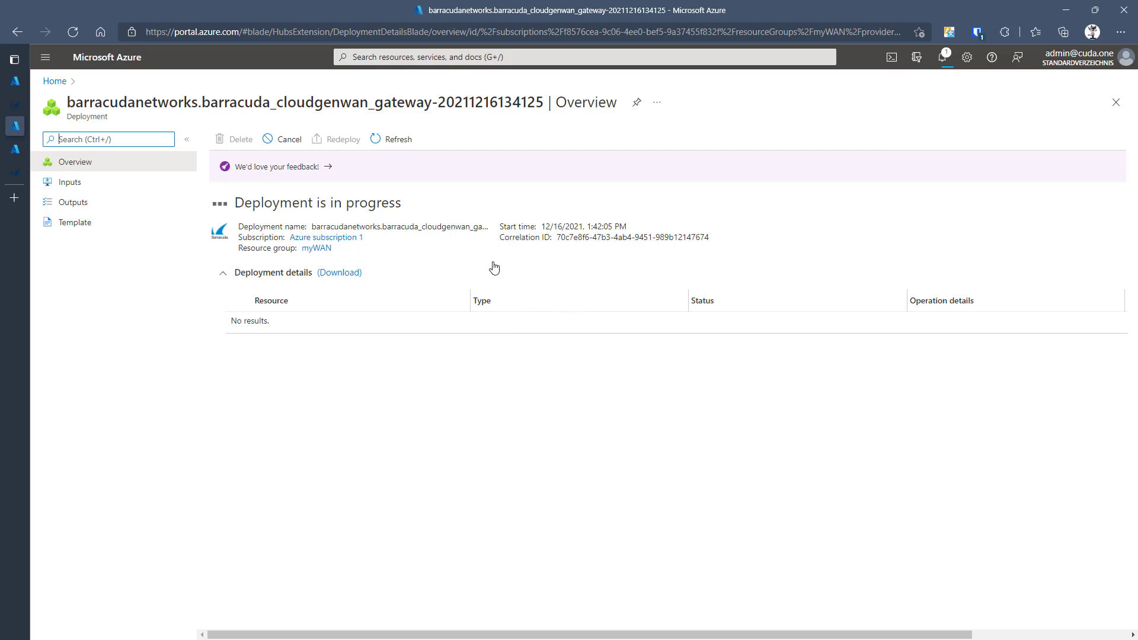
# - Return to CloudGen WAN, close the gateway token dialog and reload the portal
pyautogui.moveTo(15, 106)
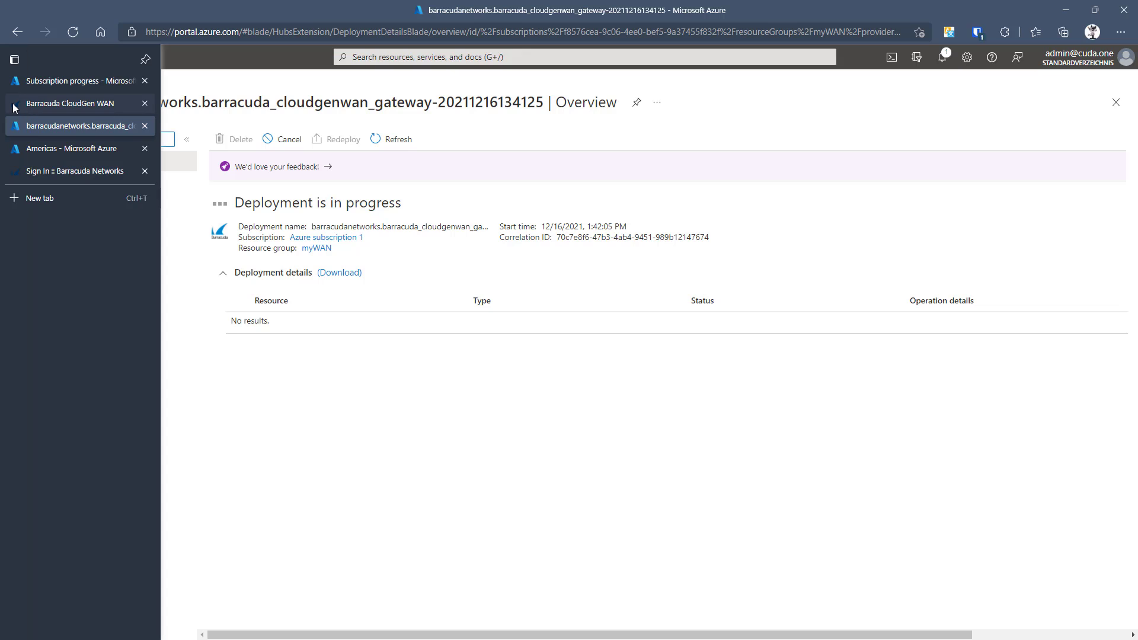
pyautogui.click(49, 103)
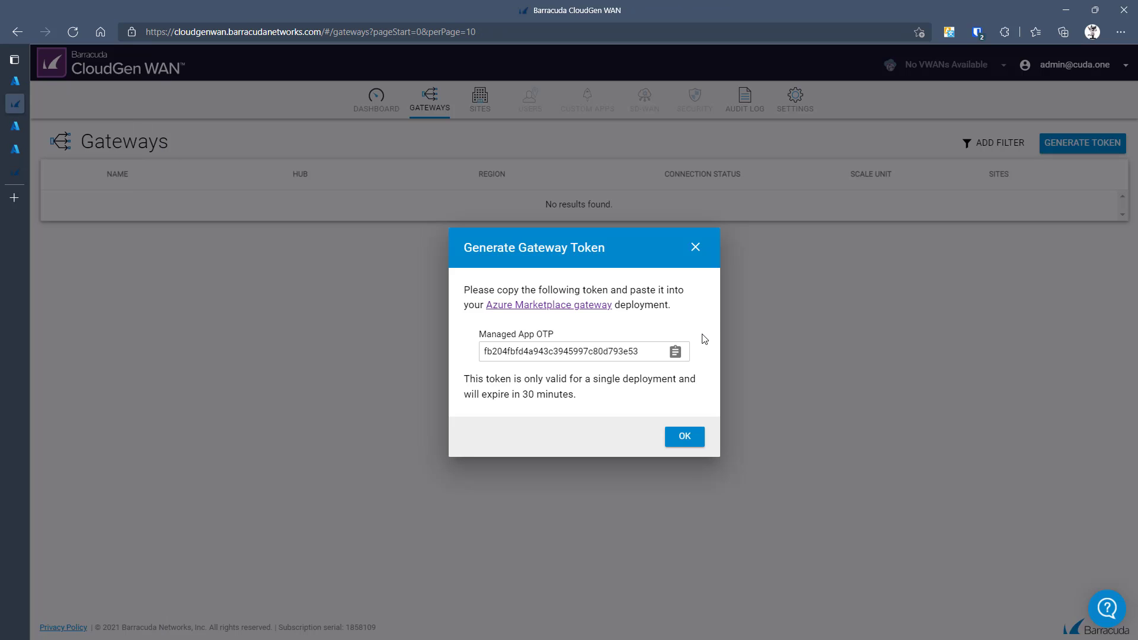
pyautogui.click(697, 247)
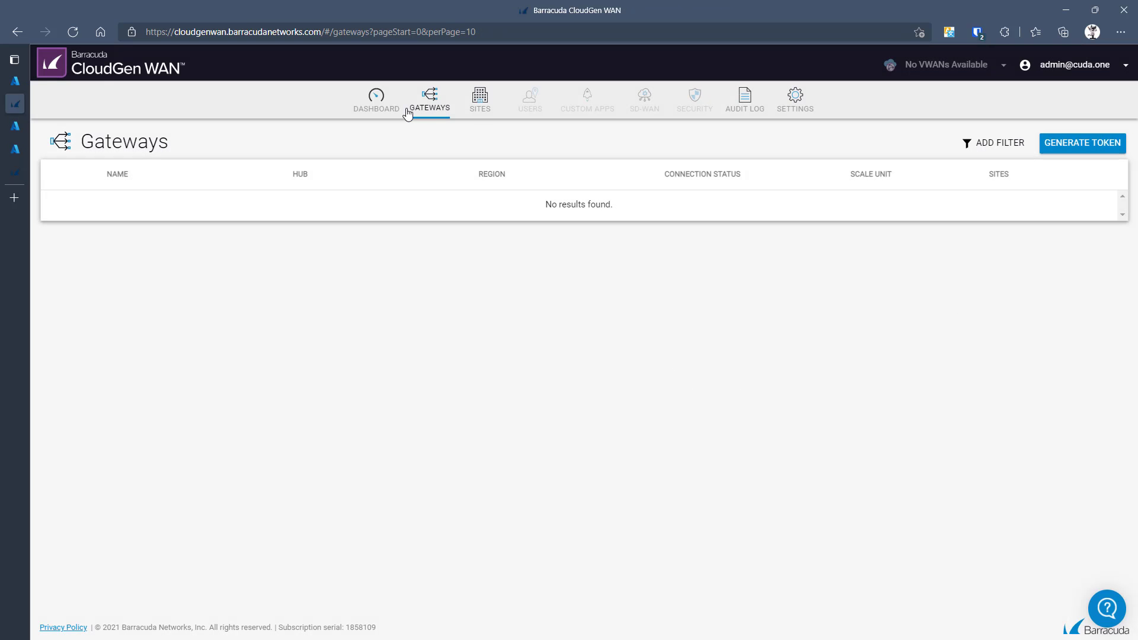
pyautogui.click(74, 34)
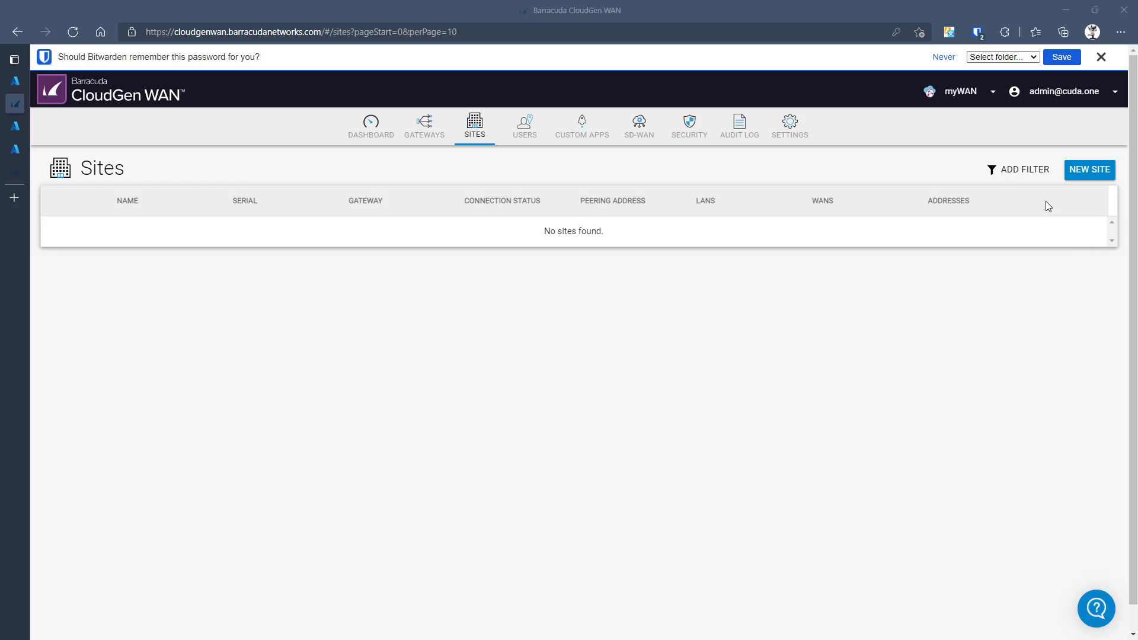
# - Start a new site named BadHomburg on the Frankfurt gateway with a confirmed root password
pyautogui.click(1088, 172)
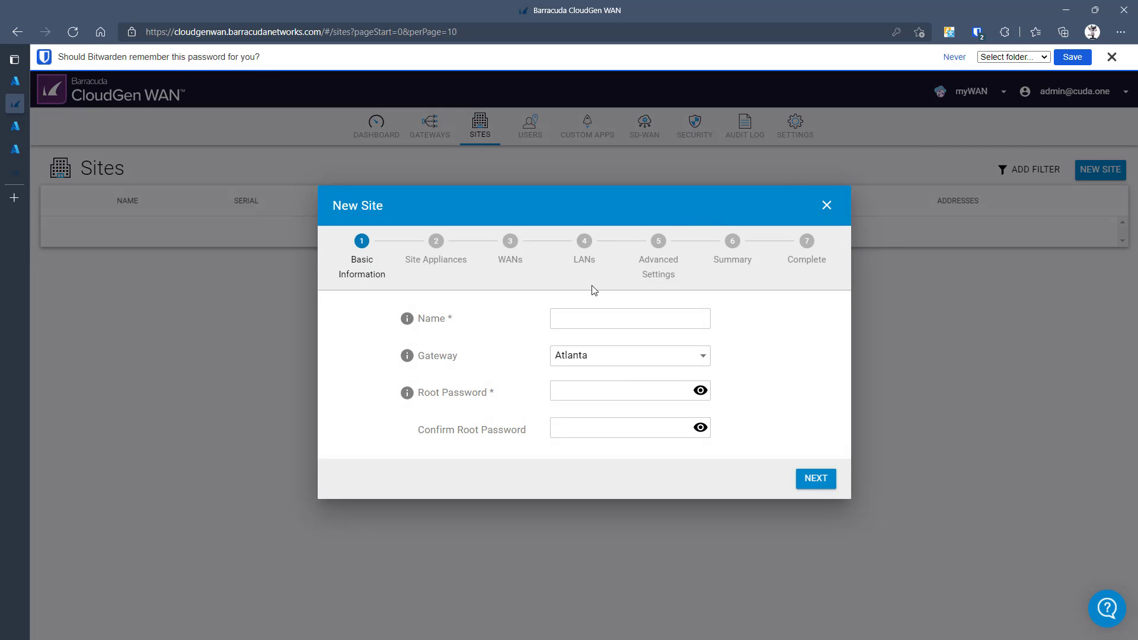
pyautogui.click(598, 318)
pyautogui.click(599, 320)
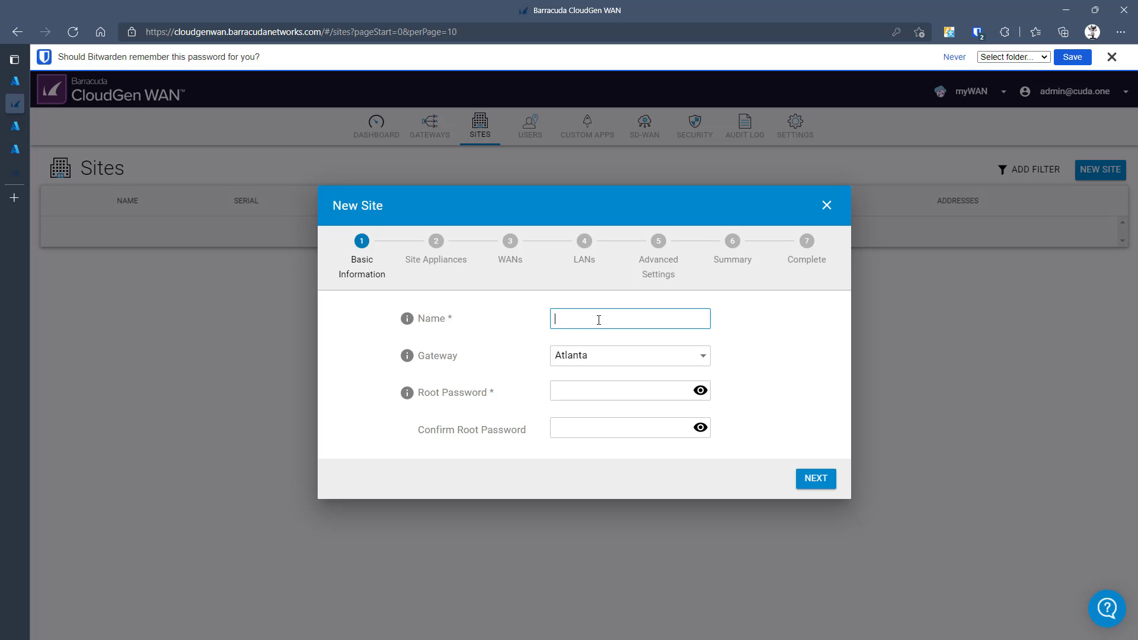
pyautogui.write('Bad')
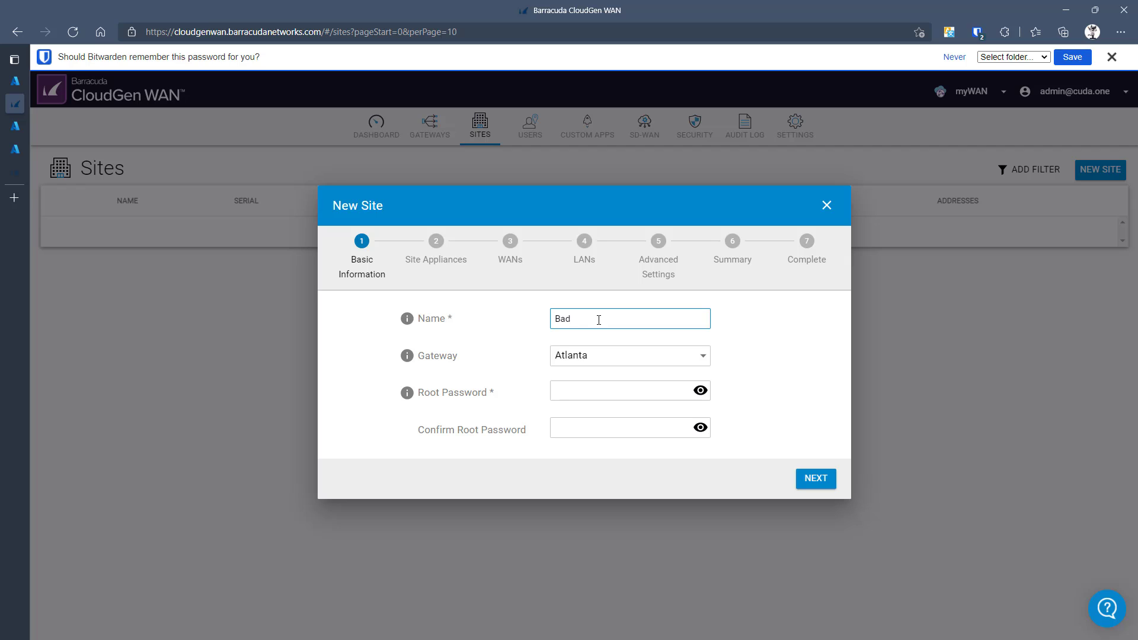
pyautogui.write('Homburg')
pyautogui.click(635, 358)
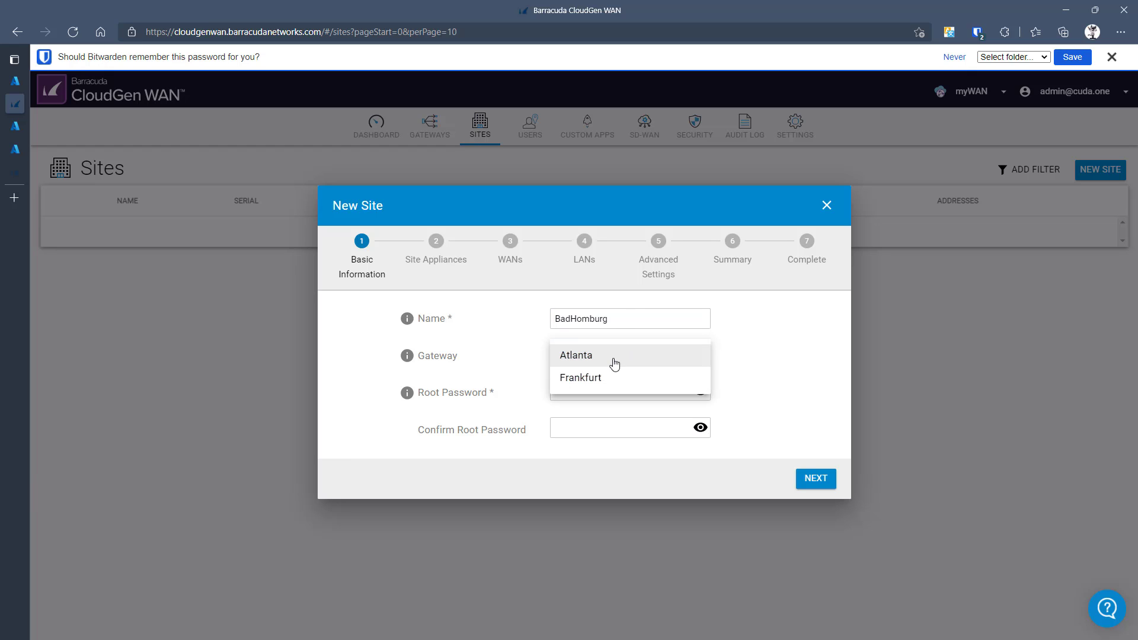
pyautogui.click(610, 379)
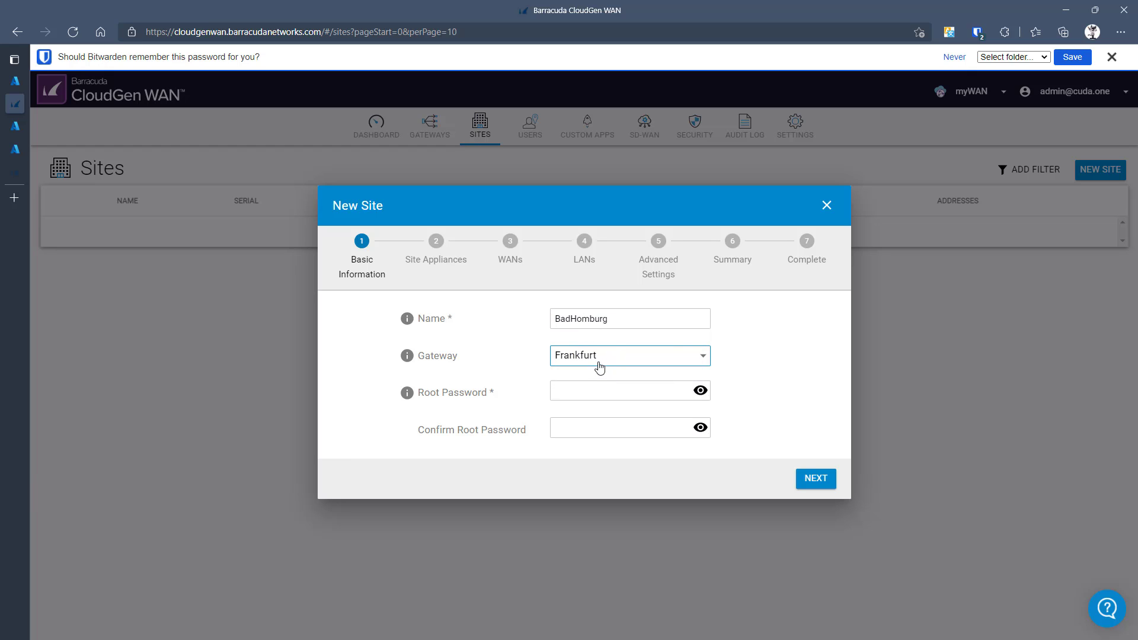
pyautogui.click(560, 392)
pyautogui.write('s')
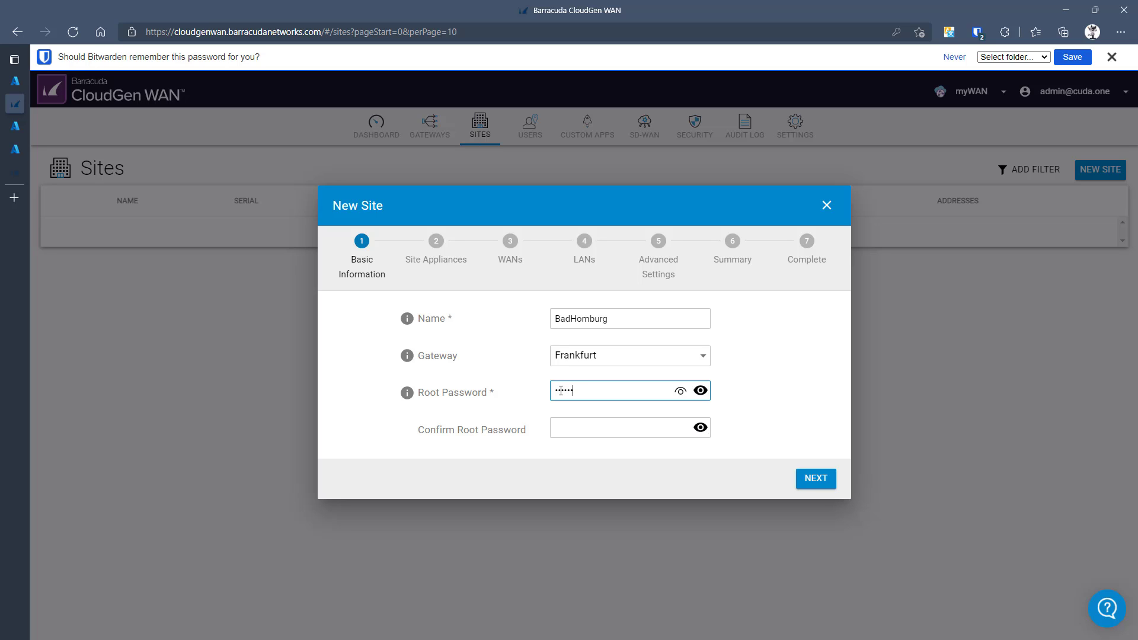
pyautogui.click(574, 426)
pyautogui.write('••')
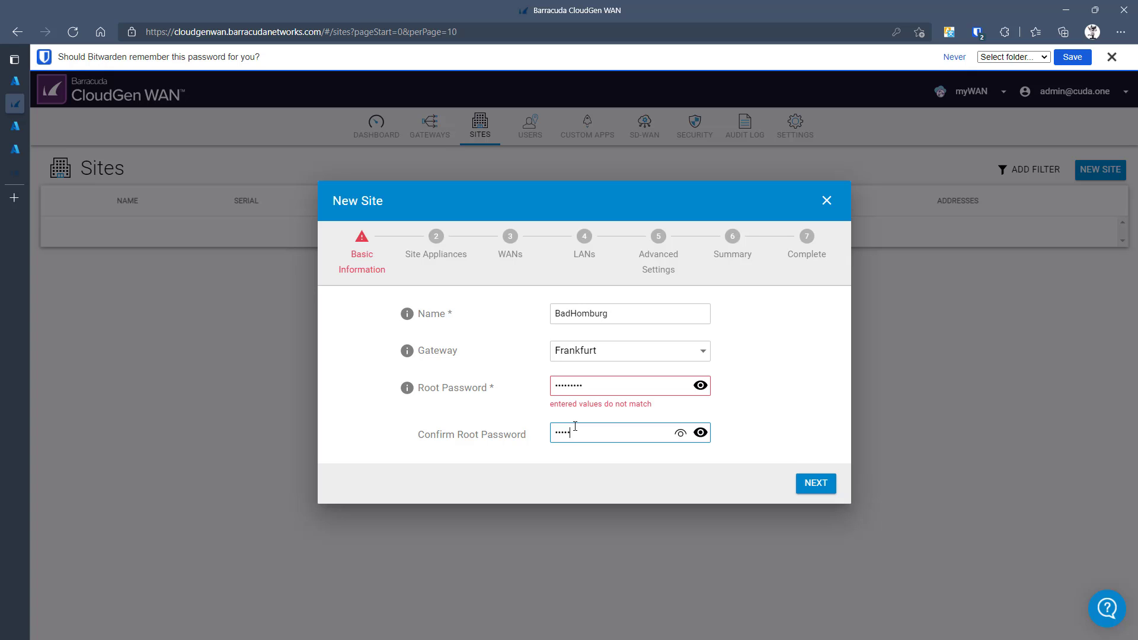
pyautogui.write('•')
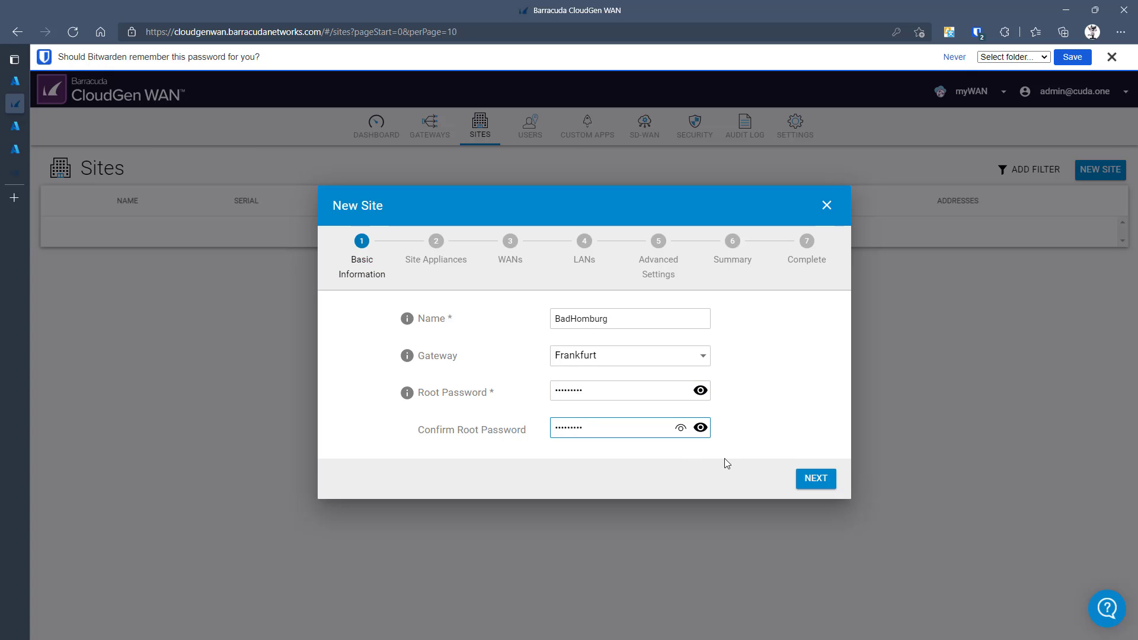
pyautogui.click(816, 479)
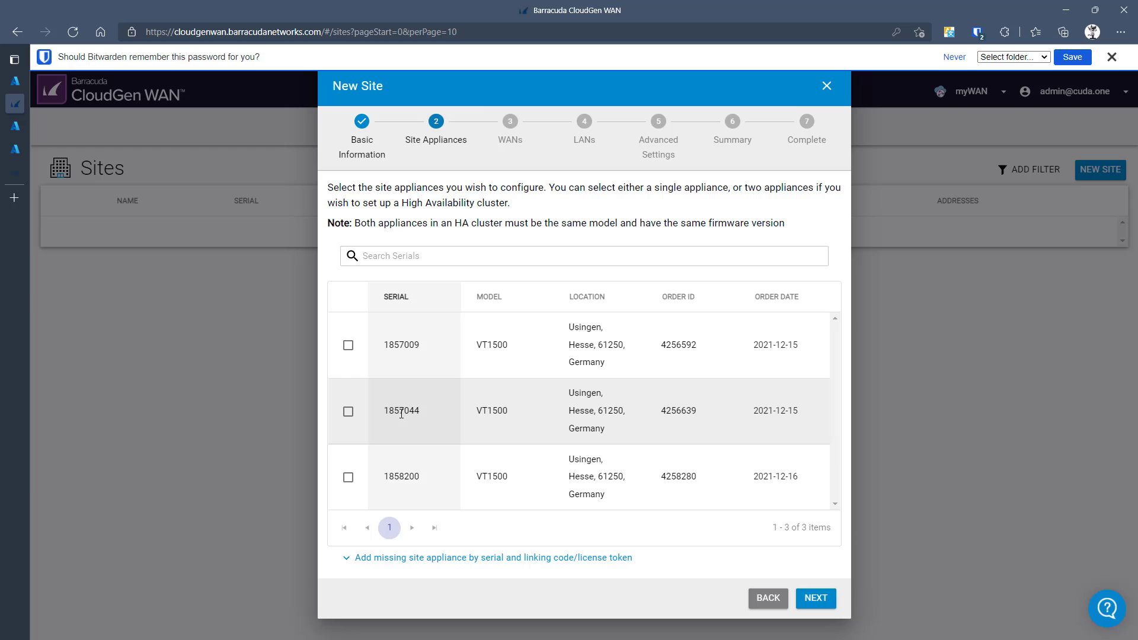
# - Assign appliance 1857044 to the BadHomburg site
pyautogui.click(349, 412)
pyautogui.scroll(-1, 475, 397)
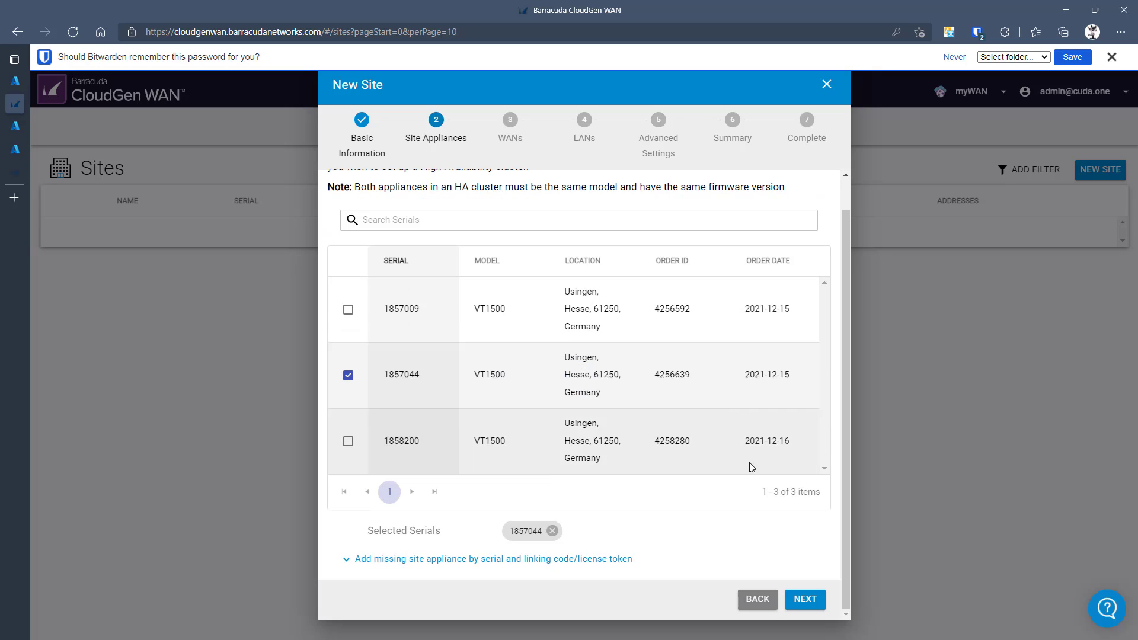
pyautogui.click(806, 601)
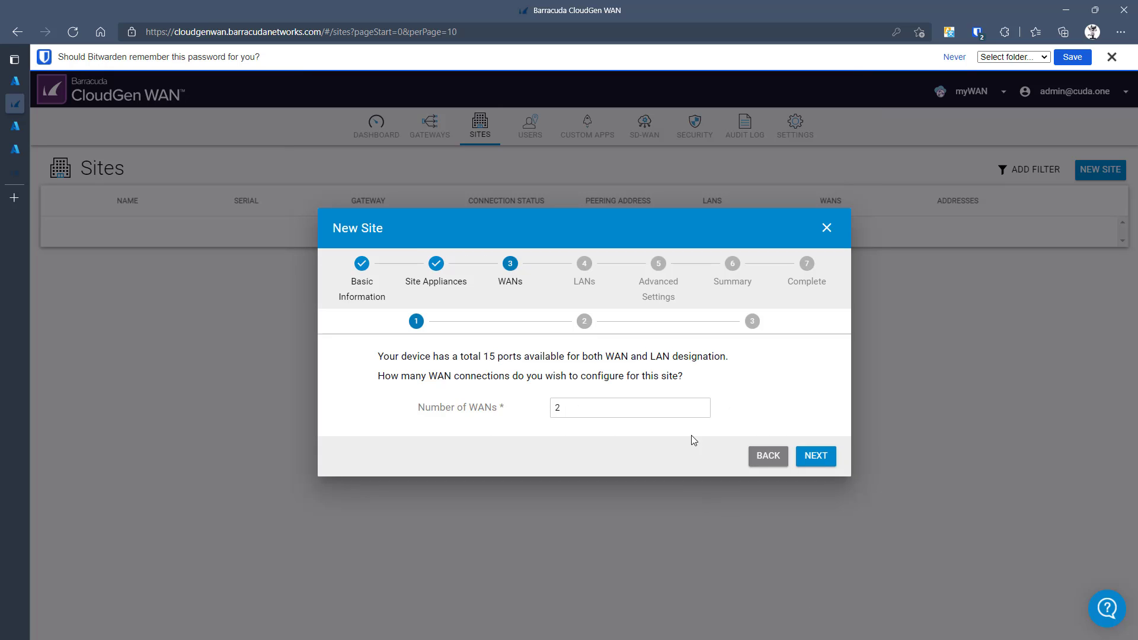
# - Reduce the site's number of WANs to 1 and continue
pyautogui.click(701, 410)
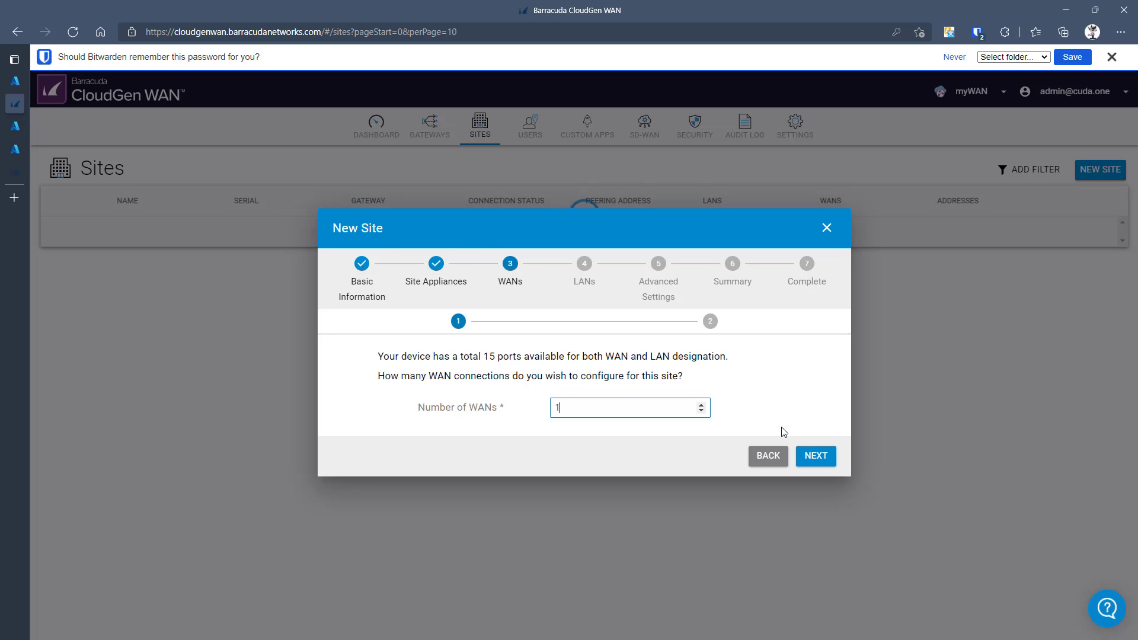
pyautogui.click(811, 457)
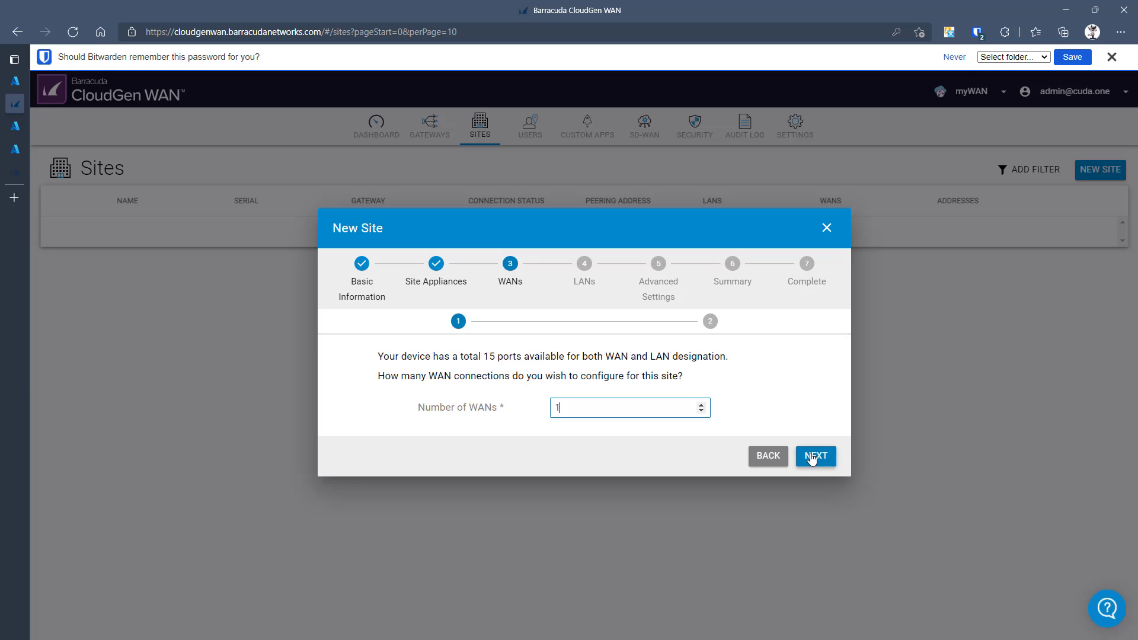
# - Rename WAN link 1 to TCOM and set its type to Dynamic on port P4
pyautogui.moveTo(634, 323); pyautogui.dragTo(552, 333)
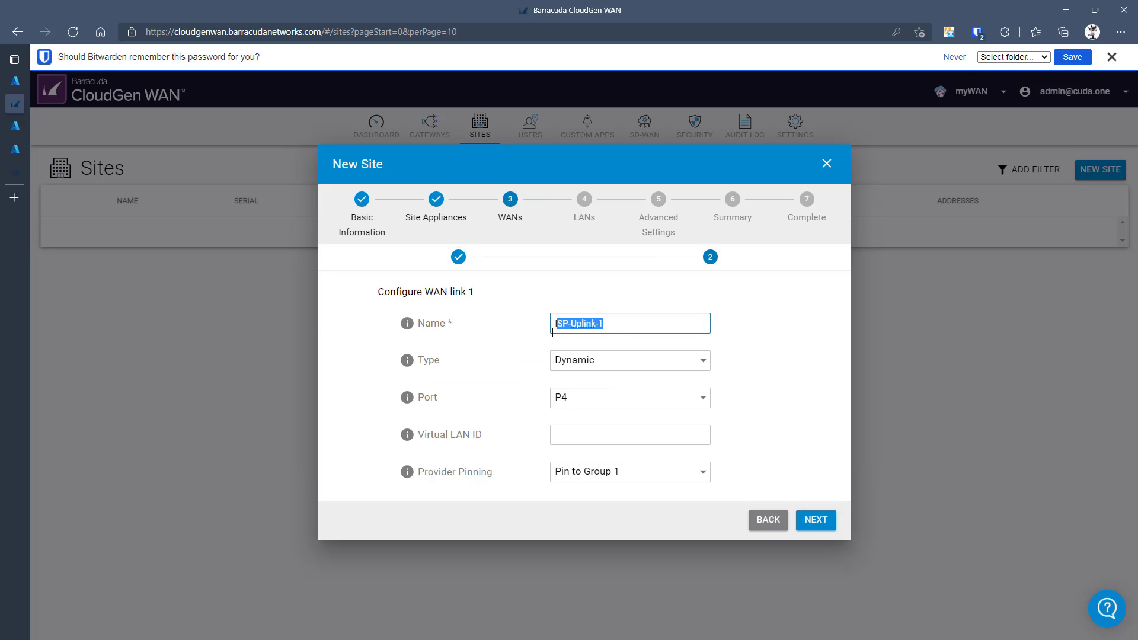
pyautogui.write('TCOM')
pyautogui.click(633, 370)
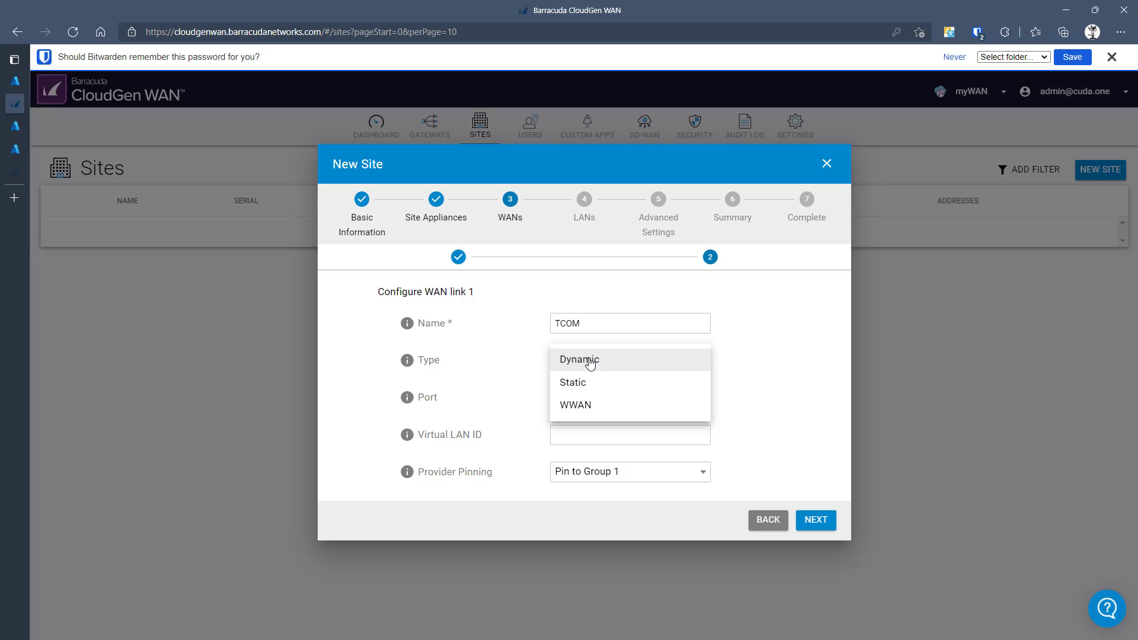
pyautogui.click(590, 362)
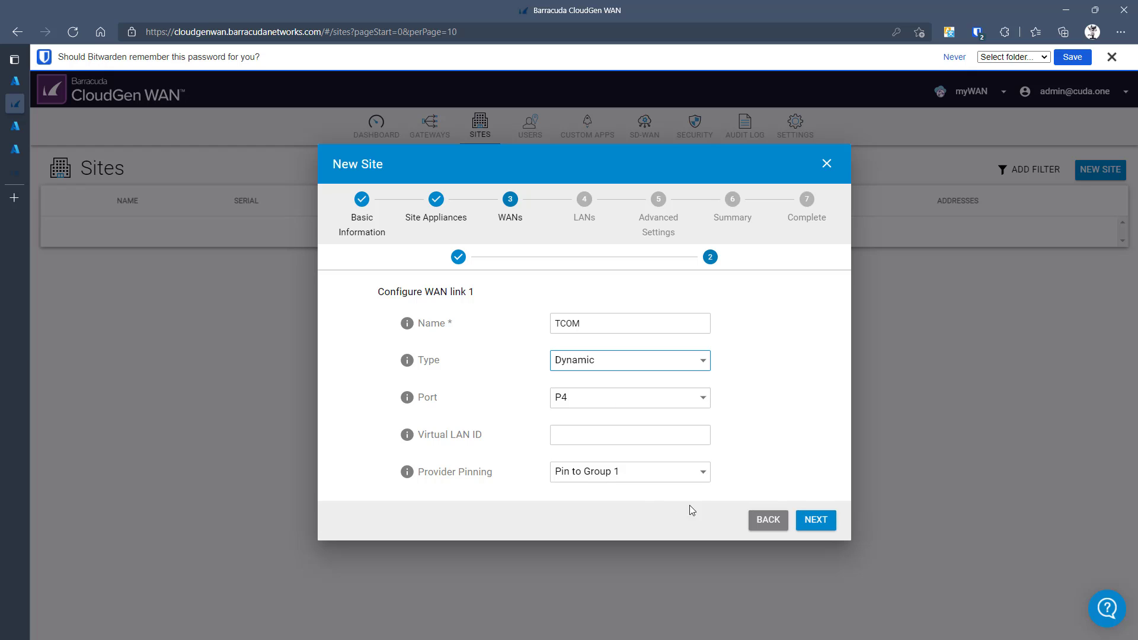
pyautogui.click(813, 521)
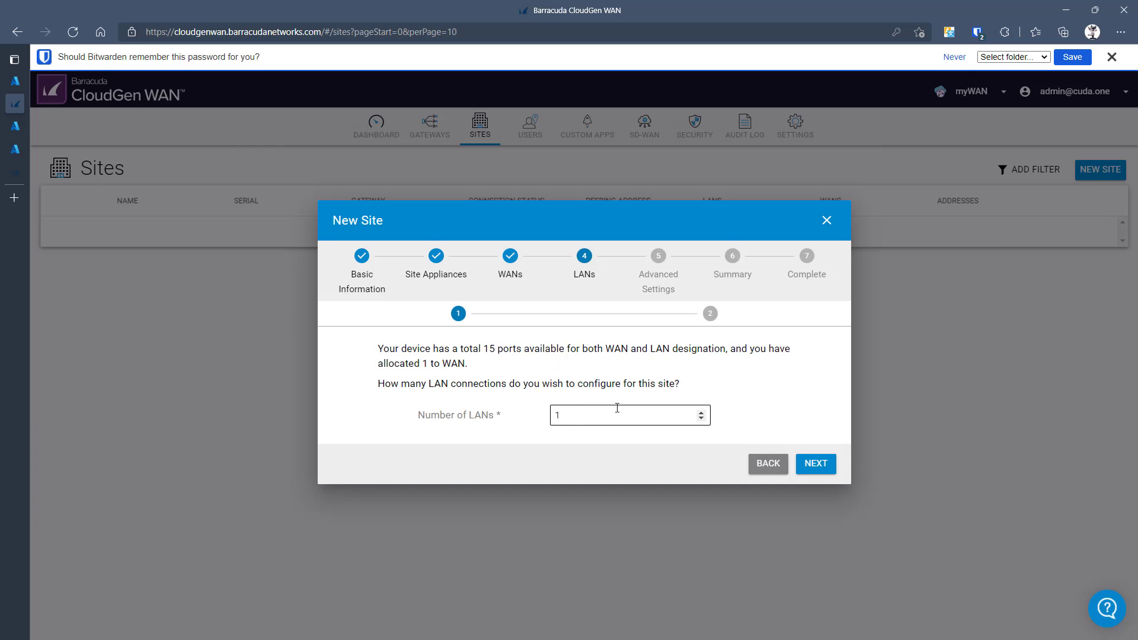
# - Configure the single LAN as FRALAN on P2 with IP 10.11.11.1 and netmask 24
pyautogui.click(814, 463)
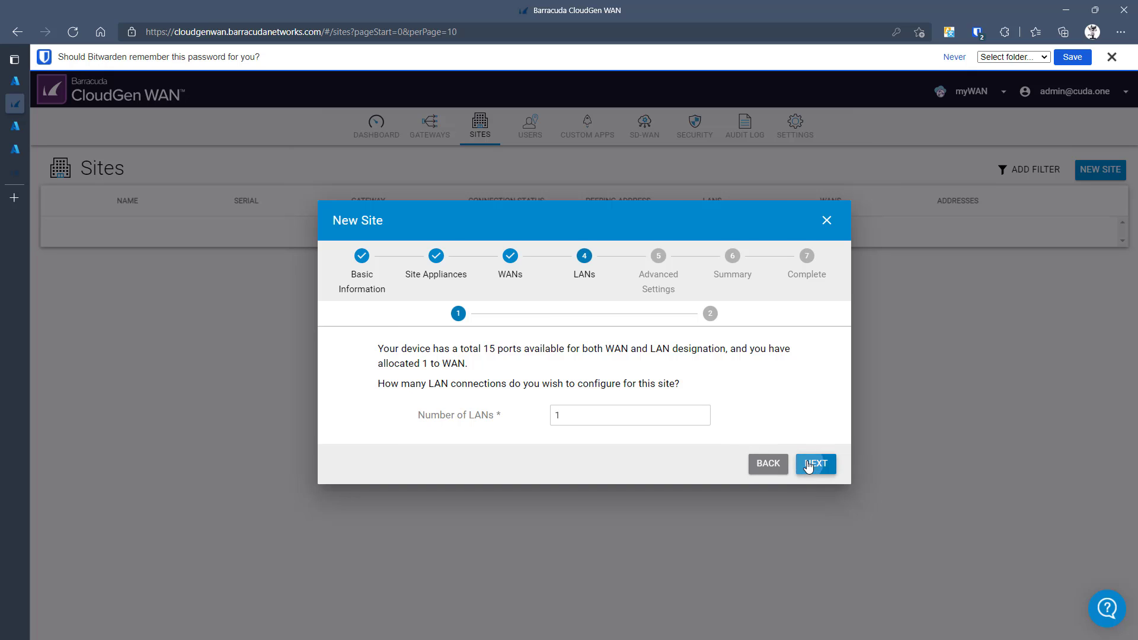
pyautogui.click(574, 307)
pyautogui.write('FRALAN')
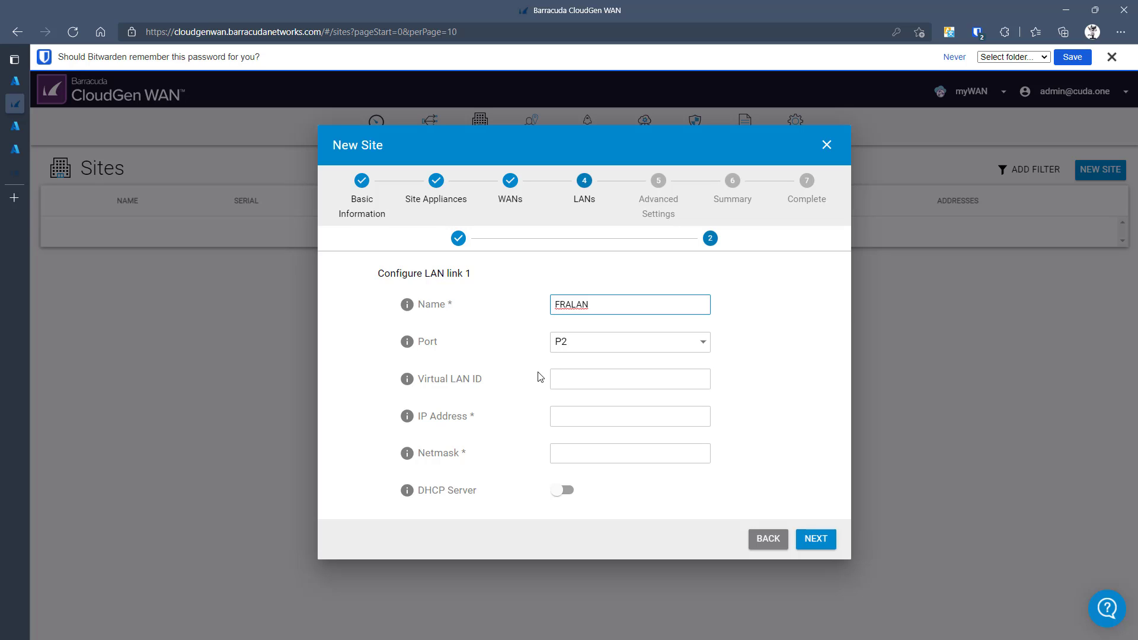
pyautogui.click(562, 417)
pyautogui.write('1')
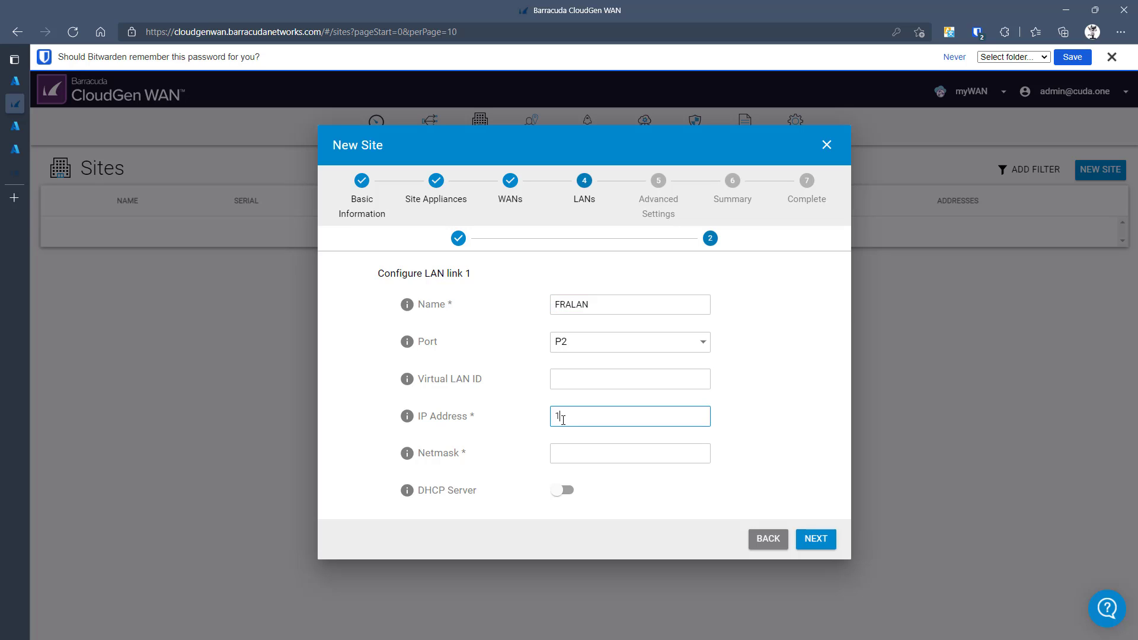
pyautogui.write('0.11.11.1')
pyautogui.click(603, 462)
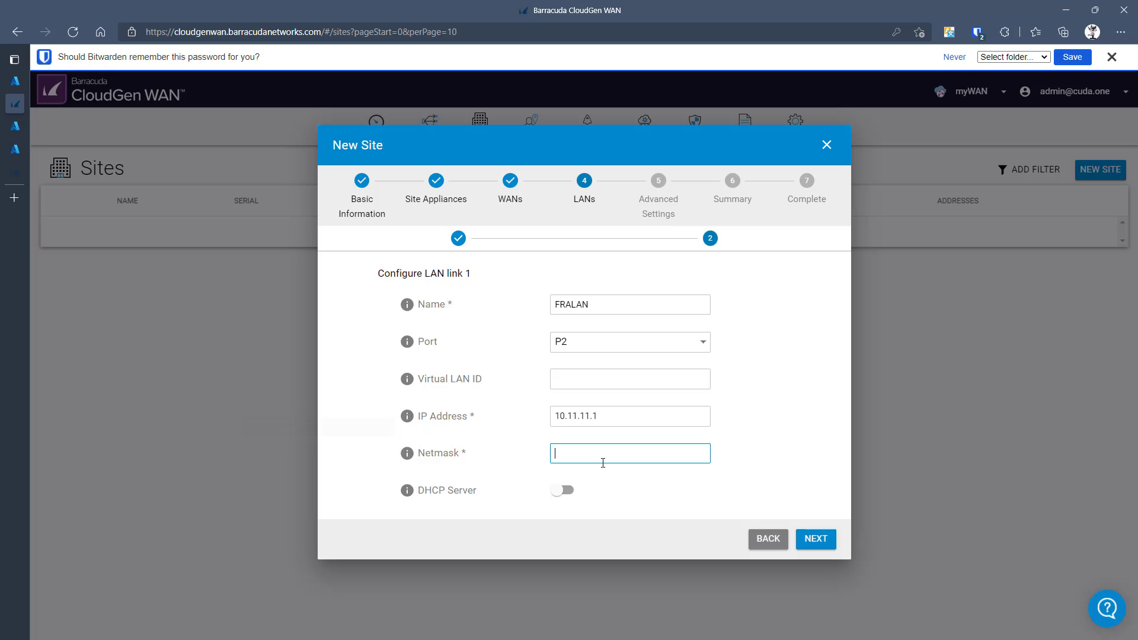
pyautogui.write('24')
# - Set primary DNS 8.8.8.8 and secondary DNS 1.1.1.1 in the advanced settings
pyautogui.click(816, 538)
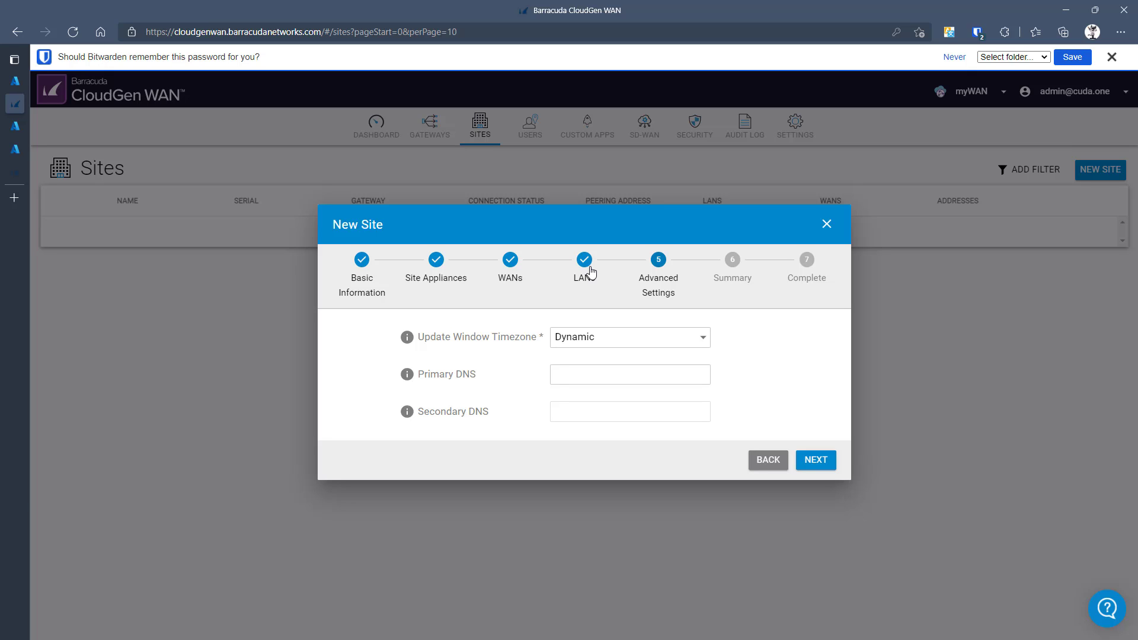
pyautogui.click(601, 373)
pyautogui.write('8.')
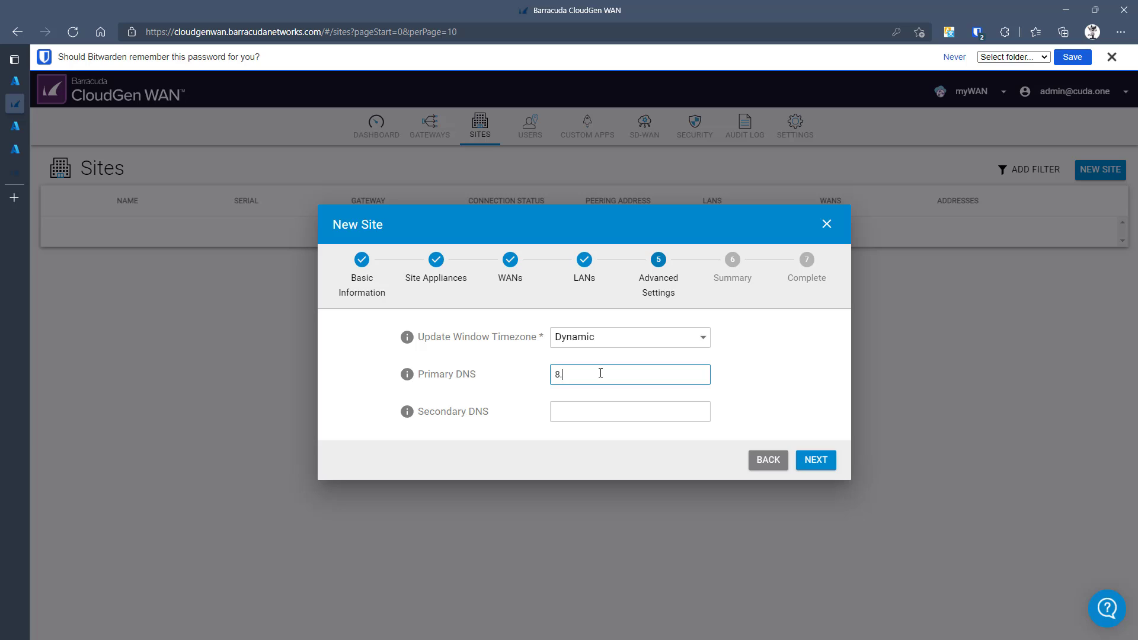
pyautogui.write('8.8.8')
pyautogui.click(608, 403)
pyautogui.write('1.1.1.1')
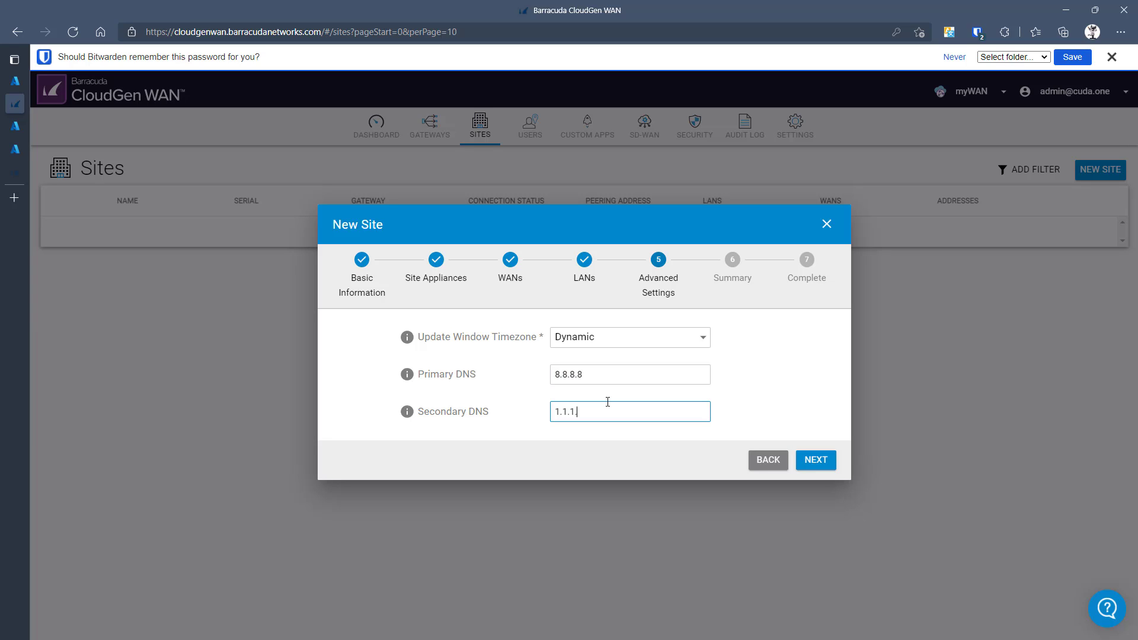
# - Review the summary and save the BadHomburg site
pyautogui.click(810, 462)
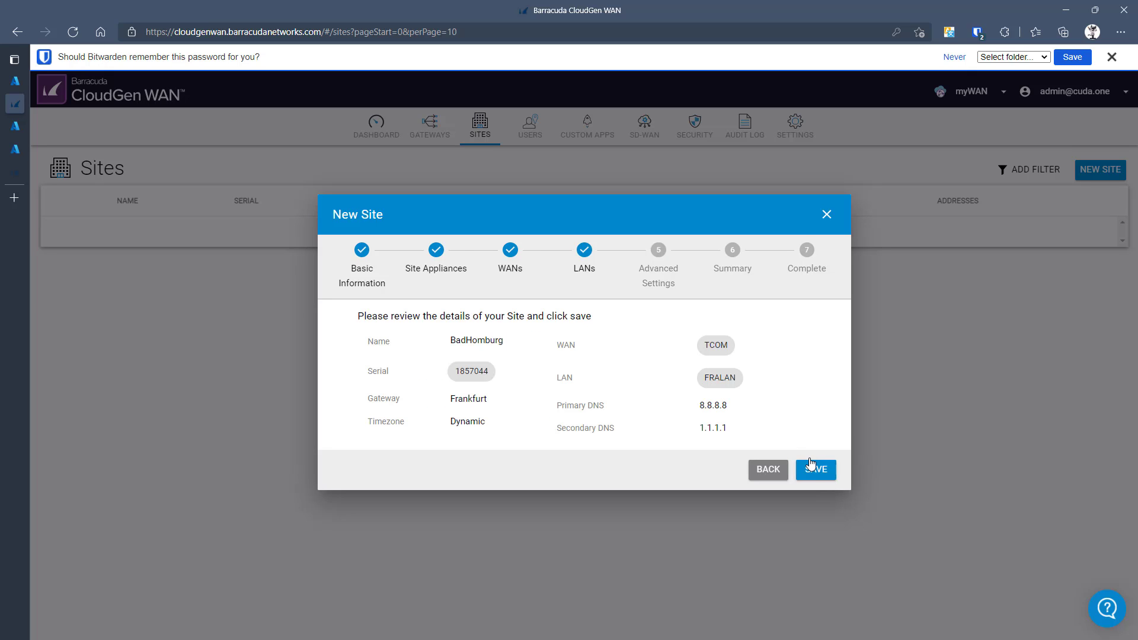
pyautogui.click(821, 475)
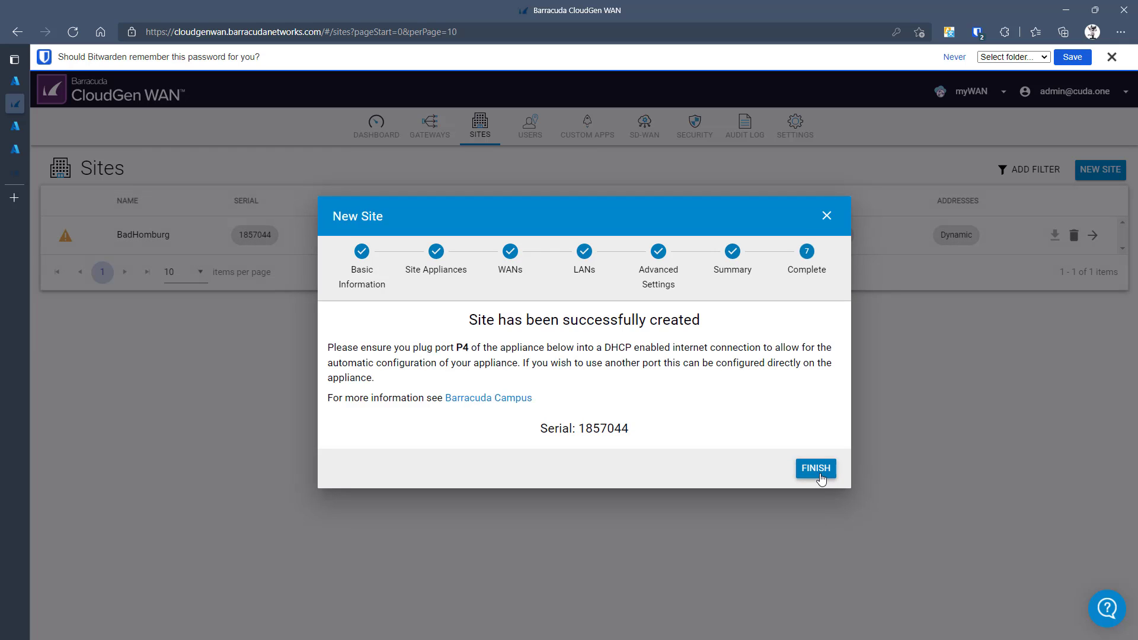
pyautogui.click(820, 477)
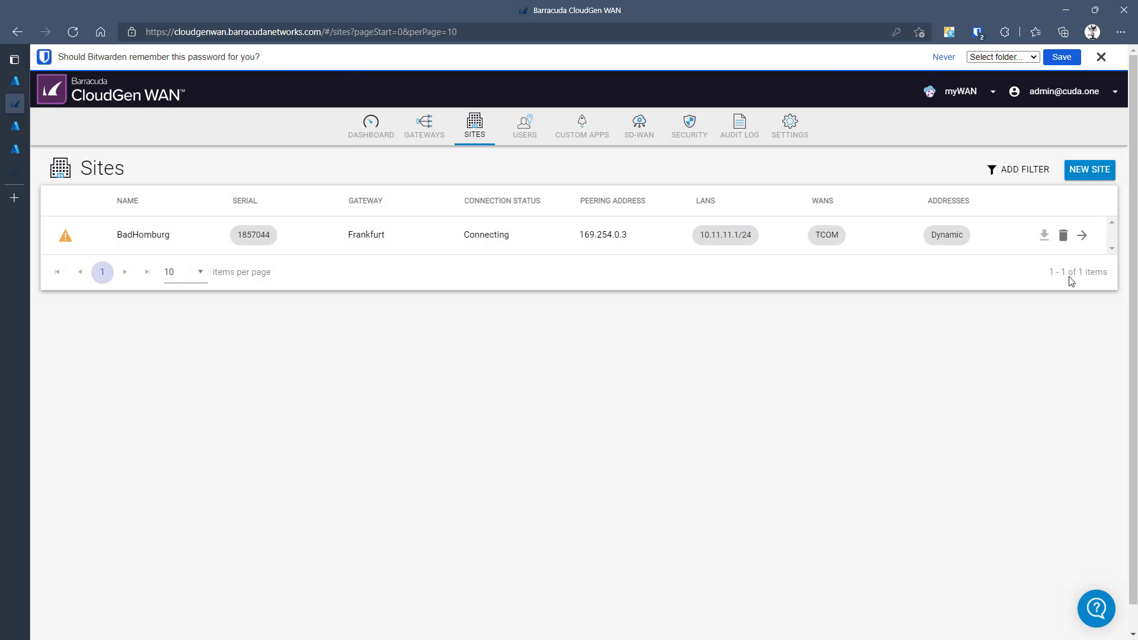
# - Start a new site named AtlantaOffice and enter and confirm its root password
pyautogui.click(1093, 172)
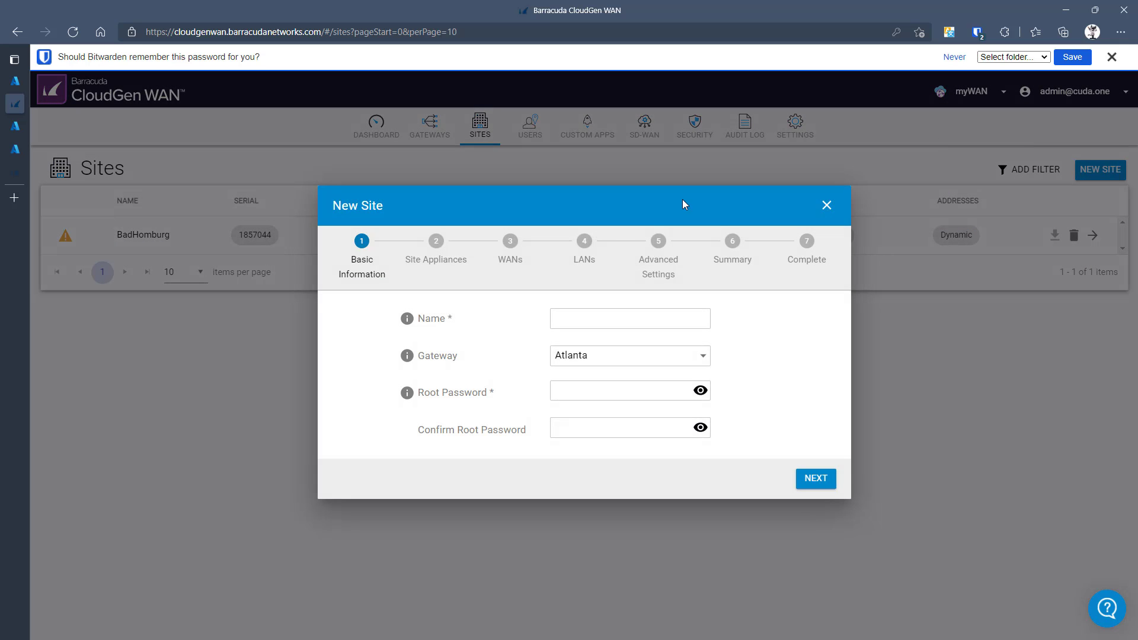
pyautogui.write('Atlanta')
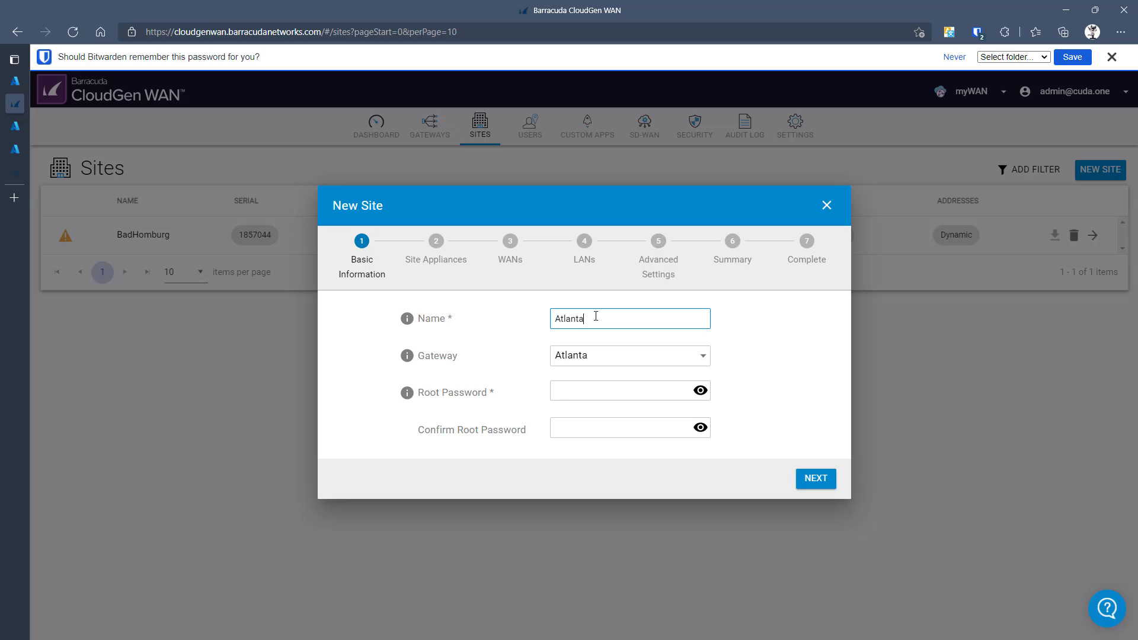
pyautogui.write('Office')
pyautogui.click(558, 385)
pyautogui.click(566, 396)
pyautogui.write('s')
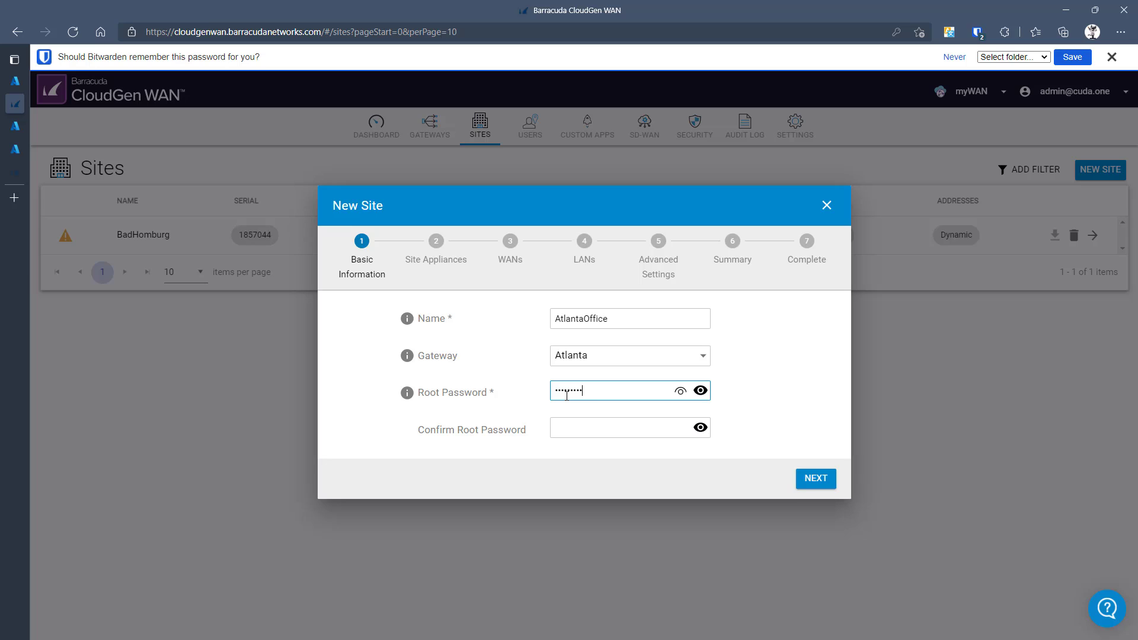
pyautogui.press('Tab')
pyautogui.press('Tab')
pyautogui.write('s')
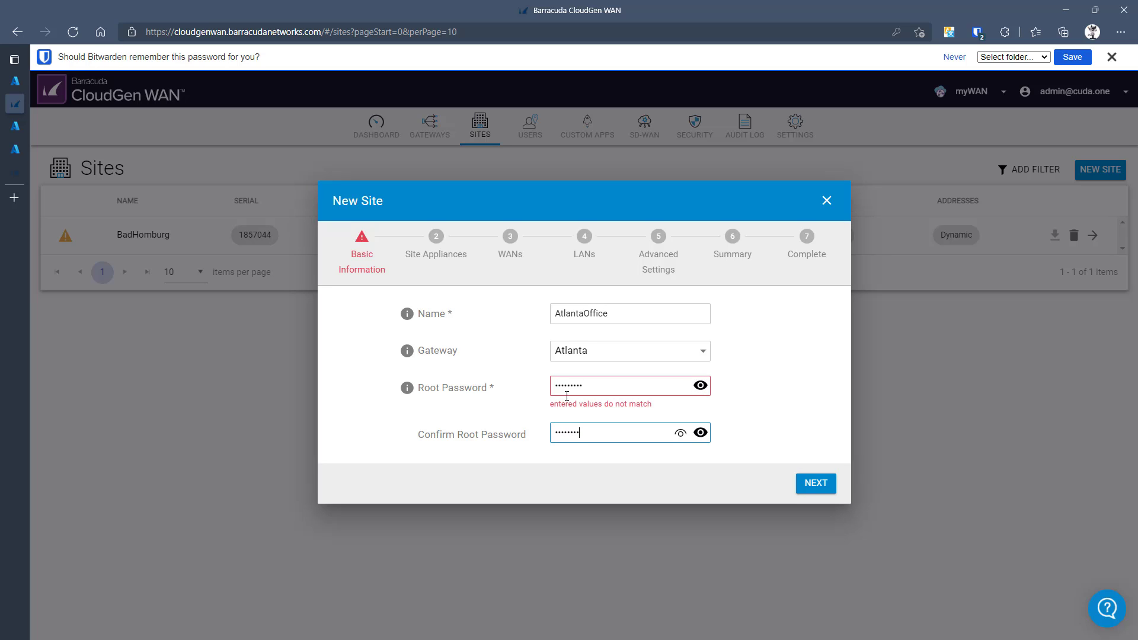
pyautogui.write('1')
# - Assign appliance 1858200 to the AtlantaOffice site
pyautogui.click(822, 482)
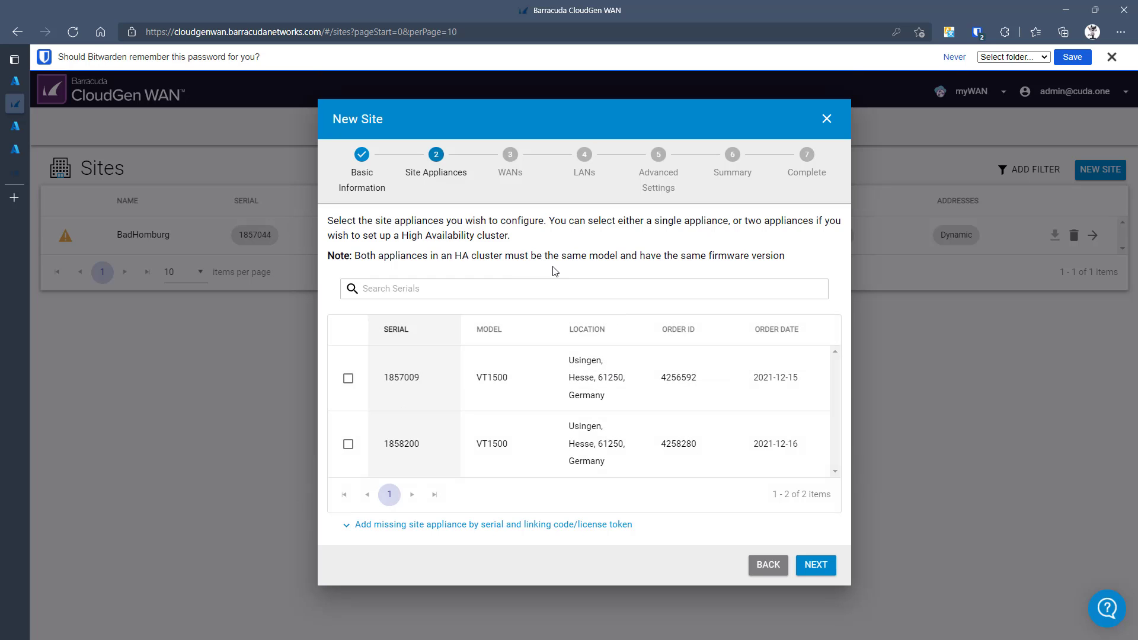
pyautogui.click(348, 446)
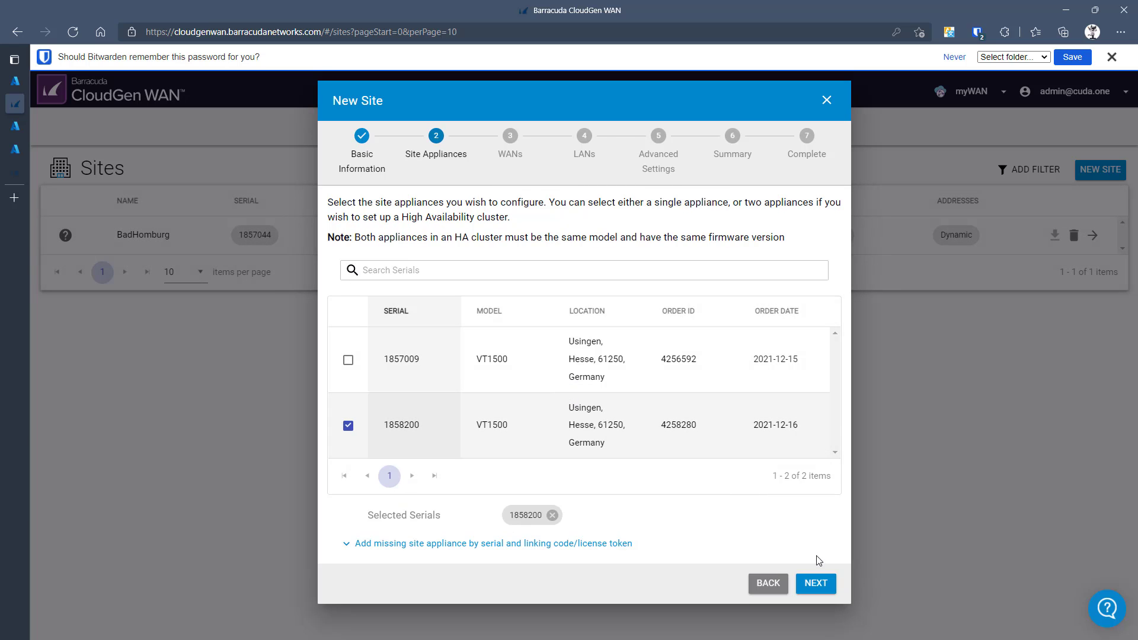
pyautogui.click(821, 589)
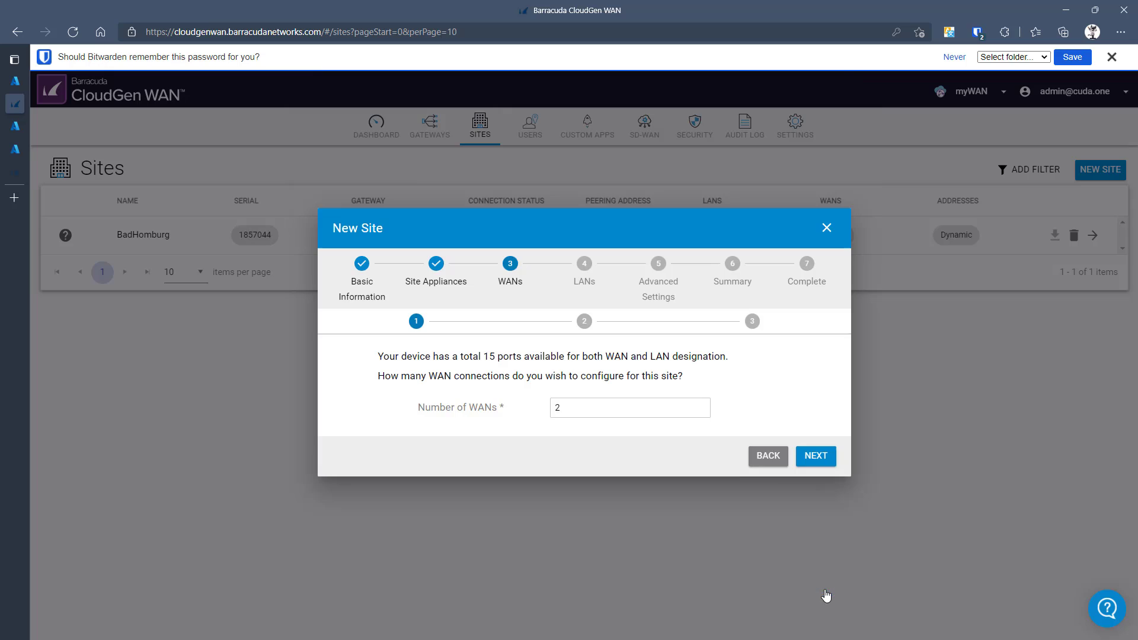
# - Use a single WAN link renamed TCOM and keep one LAN connection
pyautogui.click(701, 410)
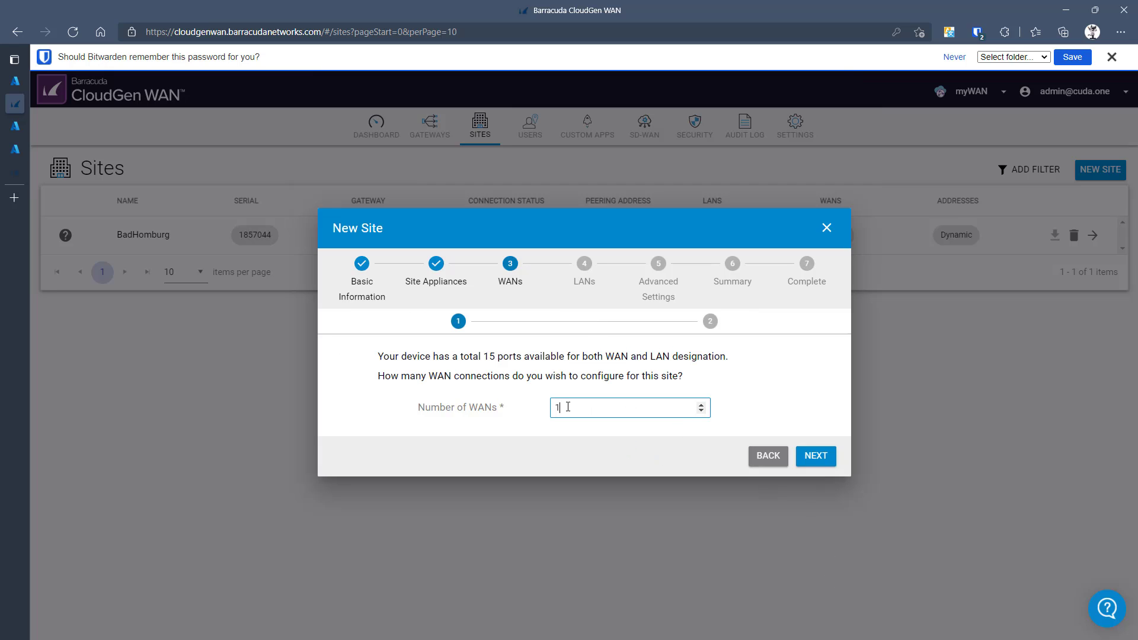
pyautogui.click(810, 454)
pyautogui.moveTo(635, 326); pyautogui.dragTo(505, 334)
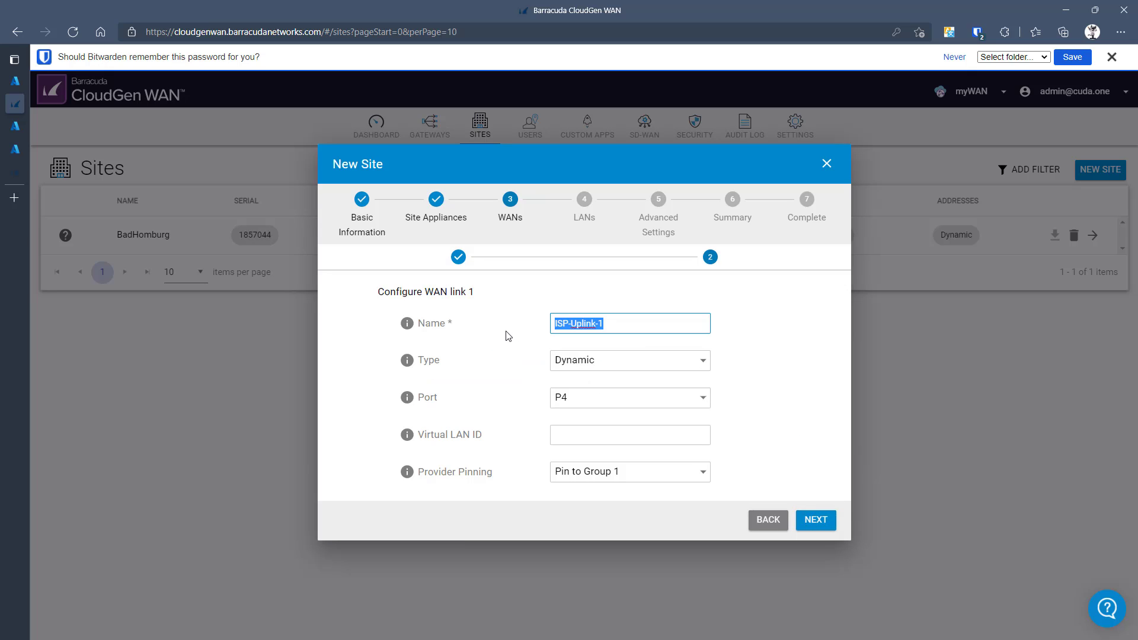
pyautogui.write('TCOM')
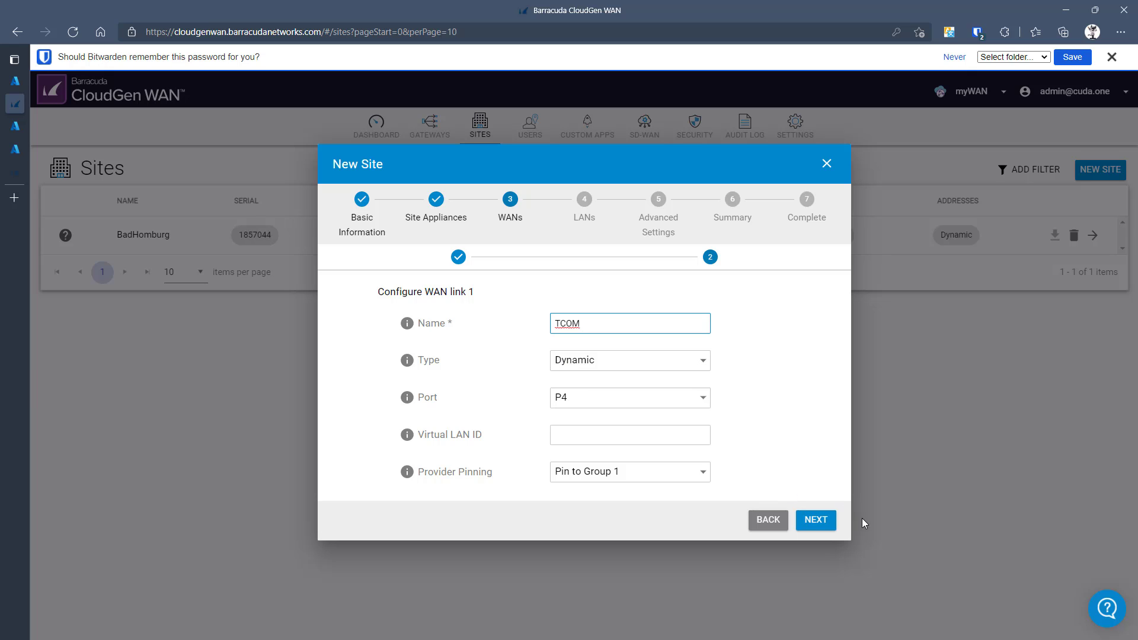
pyautogui.click(818, 521)
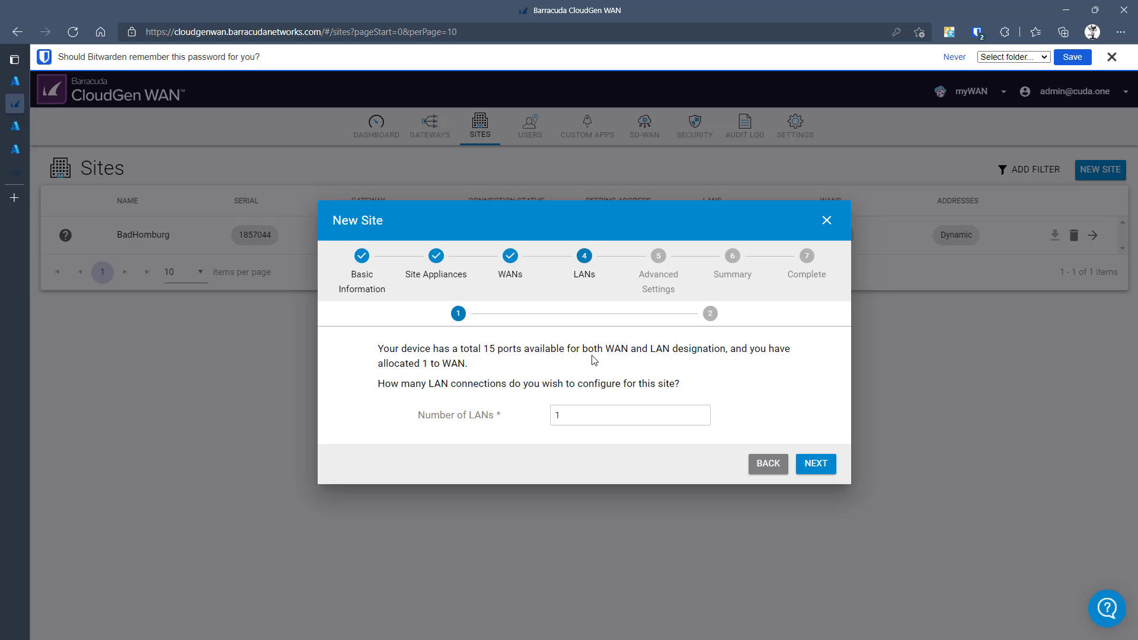
pyautogui.click(814, 463)
# - Name LAN link 1 ATLLAN on port P2 with IP 10.11.12.1 and netmask 24
pyautogui.click(563, 307)
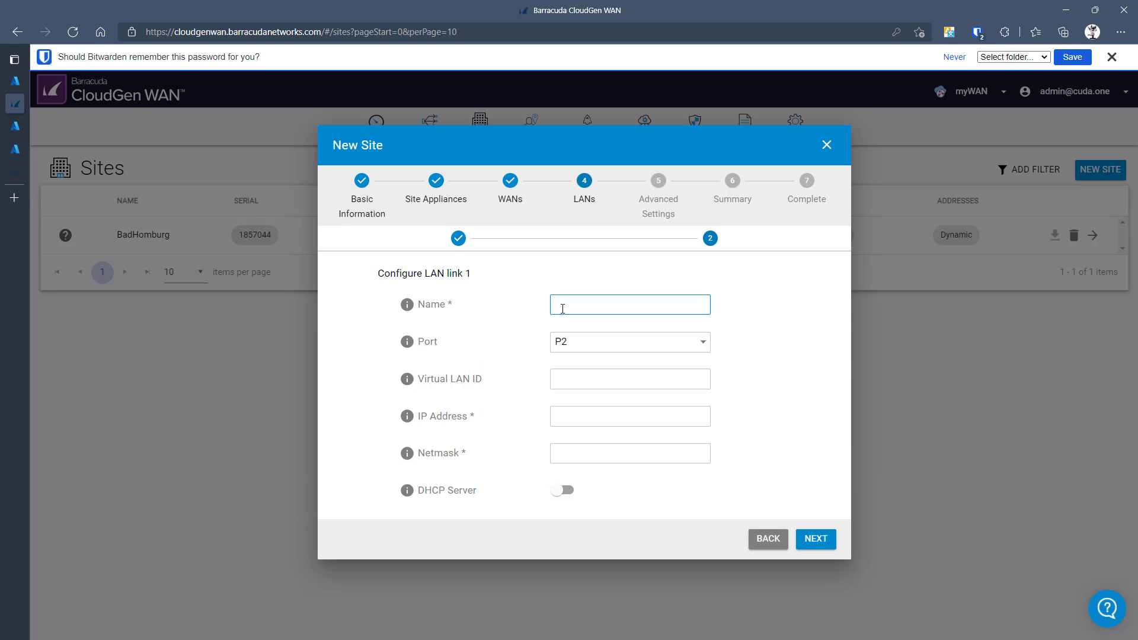
pyautogui.write('ATLLANM')
pyautogui.press('BackSpace')
pyautogui.click(588, 354)
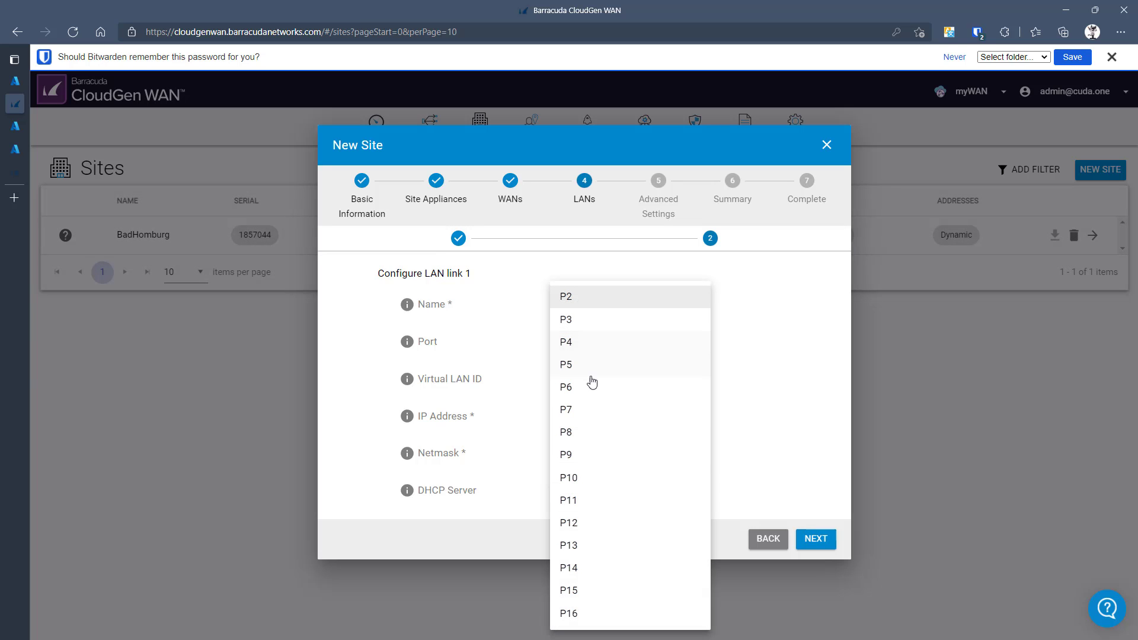
pyautogui.click(603, 306)
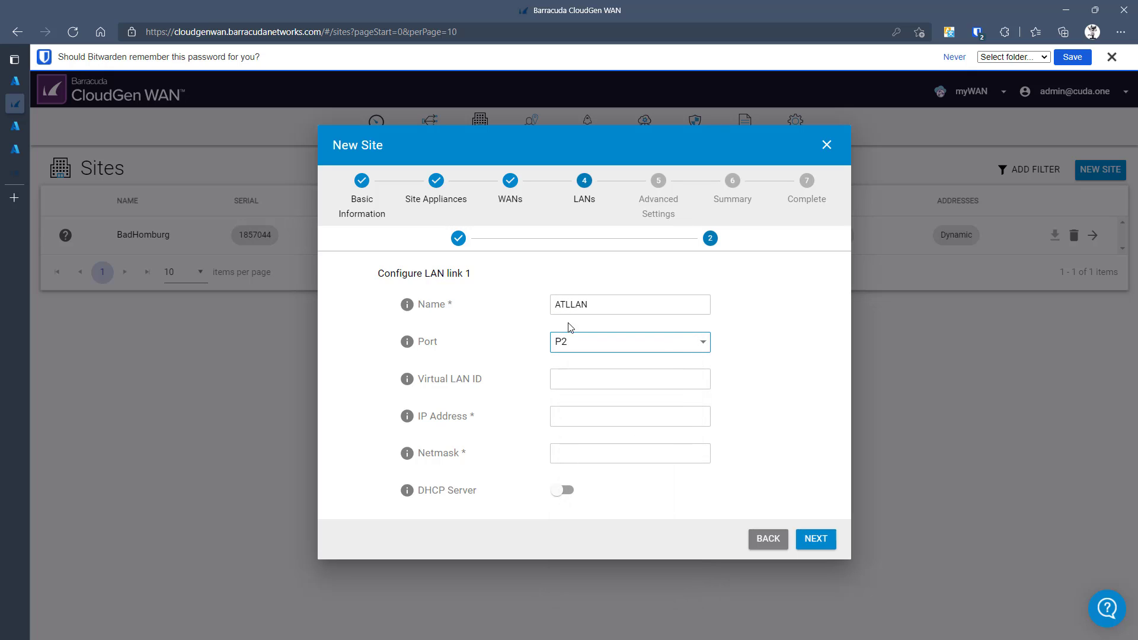
pyautogui.click(575, 409)
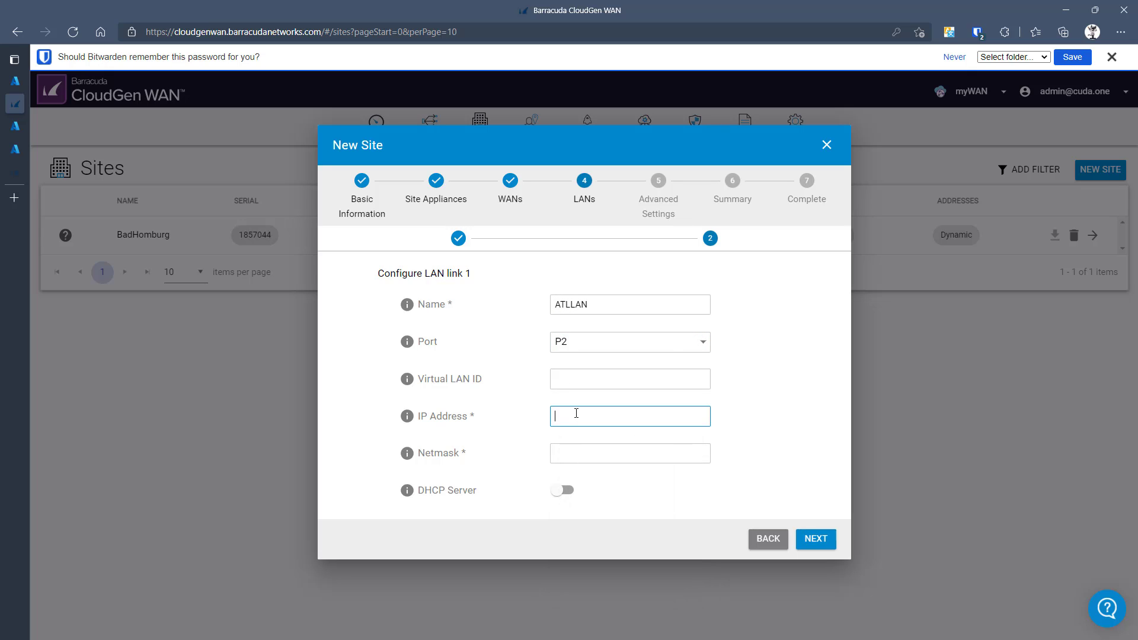
pyautogui.write('10.11.12.1')
pyautogui.press('Tab')
pyautogui.click(590, 451)
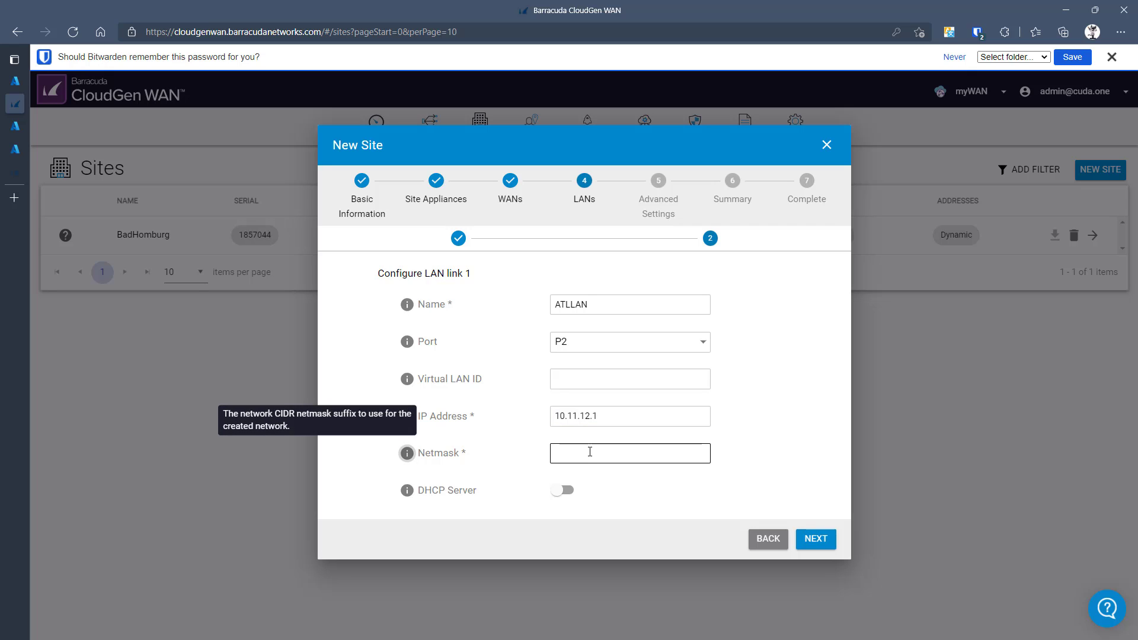
pyautogui.write('24')
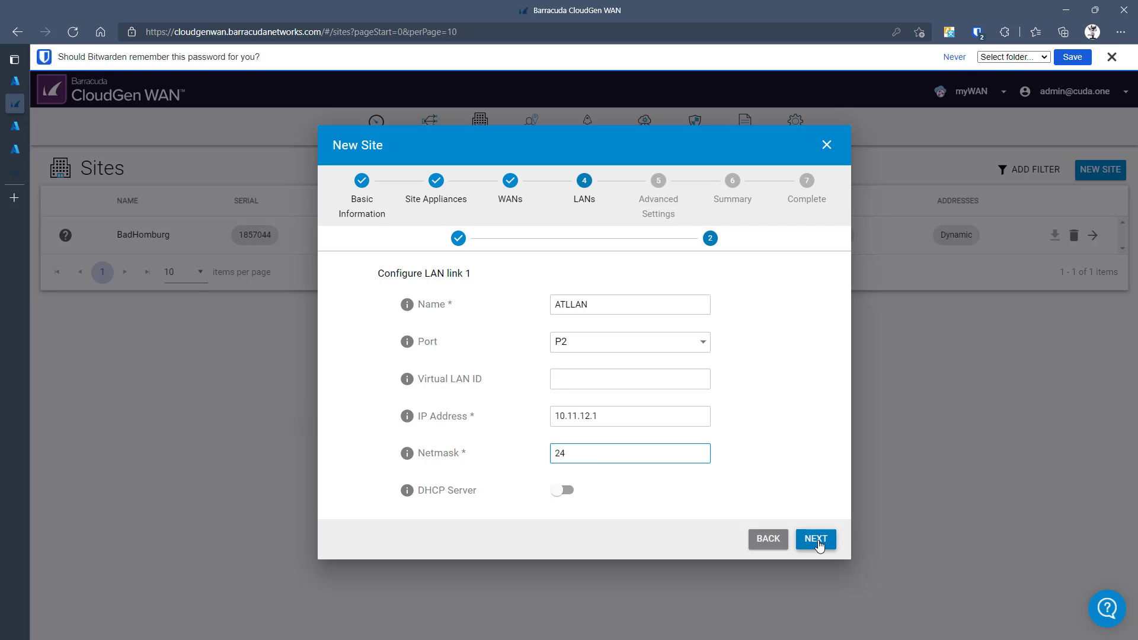
pyautogui.click(818, 541)
# - Enter primary DNS 8.8.8.8 and secondary DNS 1.1.1.1 for AtlantaOffice
pyautogui.click(619, 380)
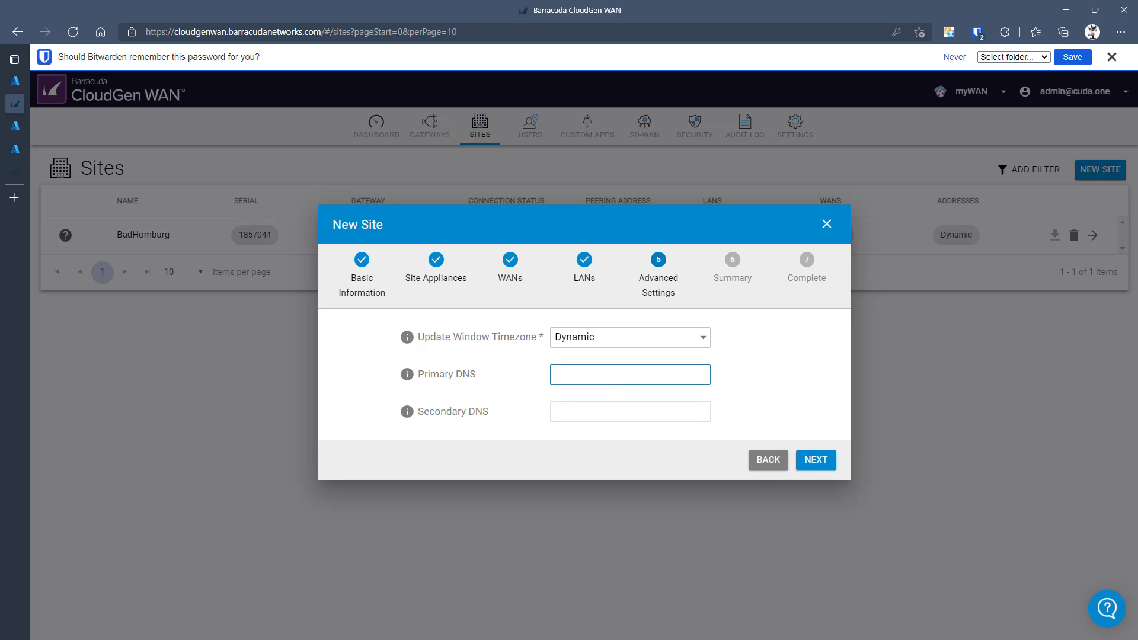
pyautogui.write('8.8.8.8')
pyautogui.press('Tab')
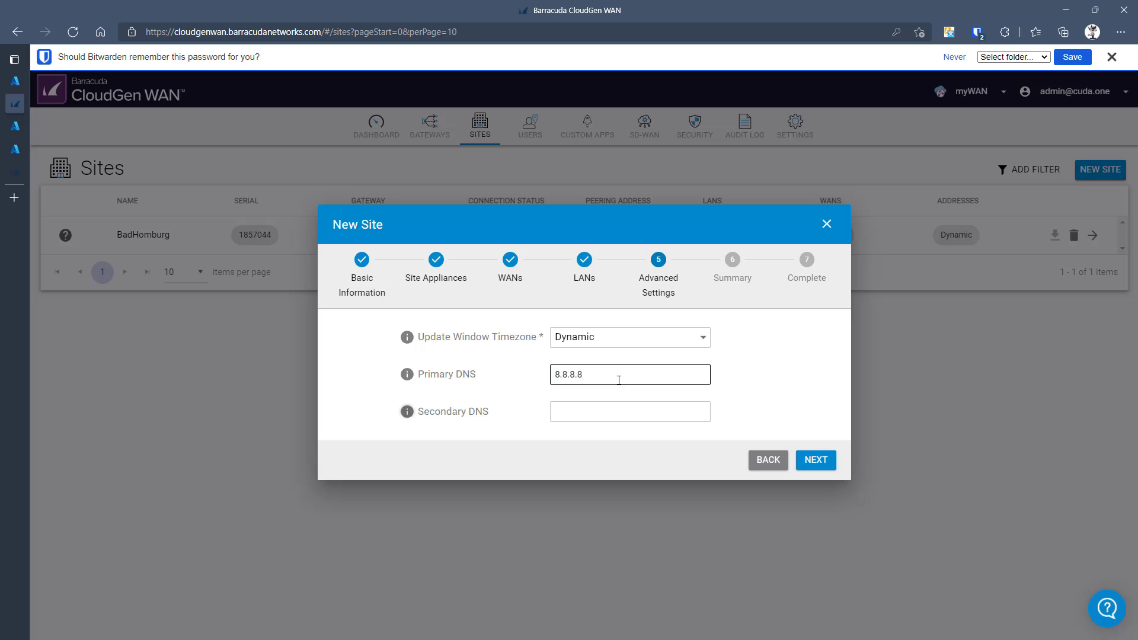
pyautogui.click(640, 410)
pyautogui.write('1.1.1.1')
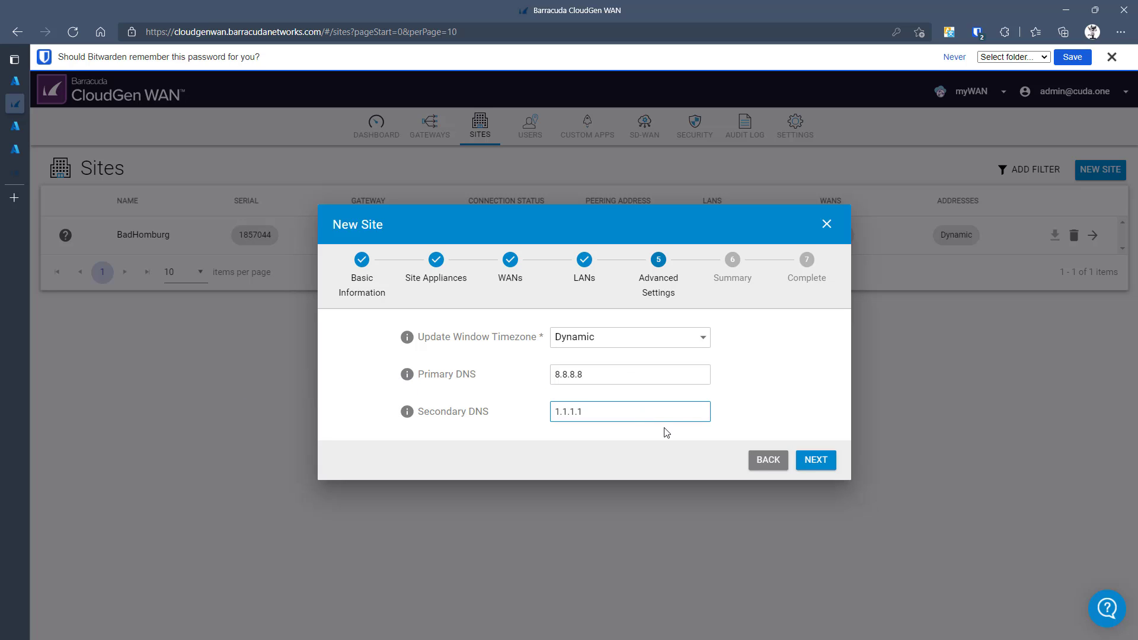
pyautogui.click(814, 460)
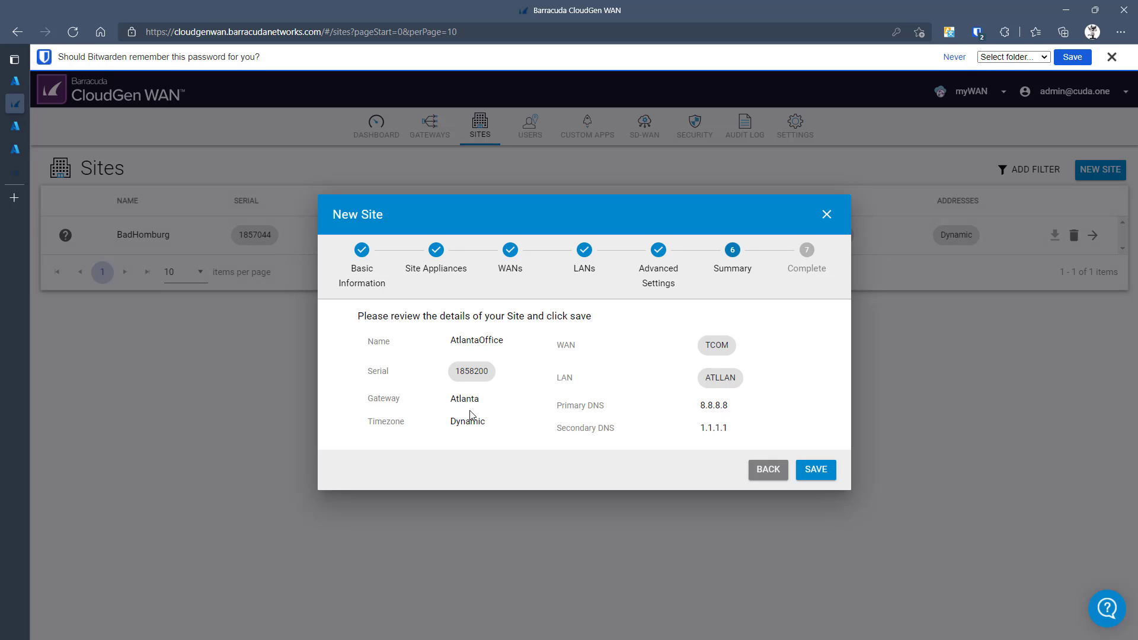
# - Save AtlantaOffice from the summary and finish the site wizard
pyautogui.click(824, 476)
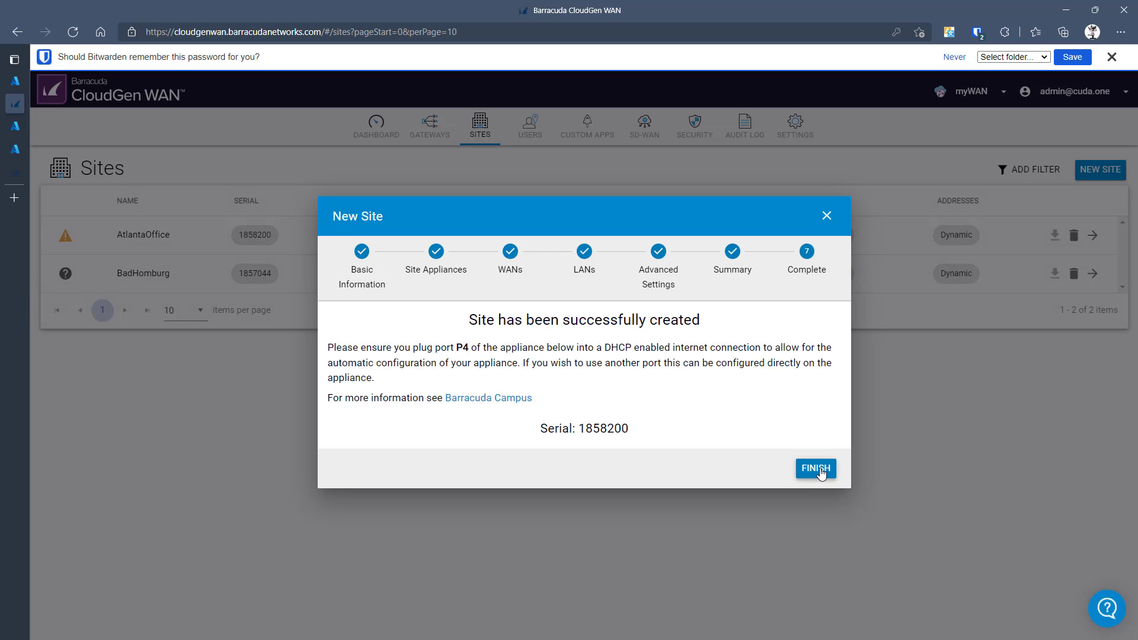
pyautogui.click(821, 472)
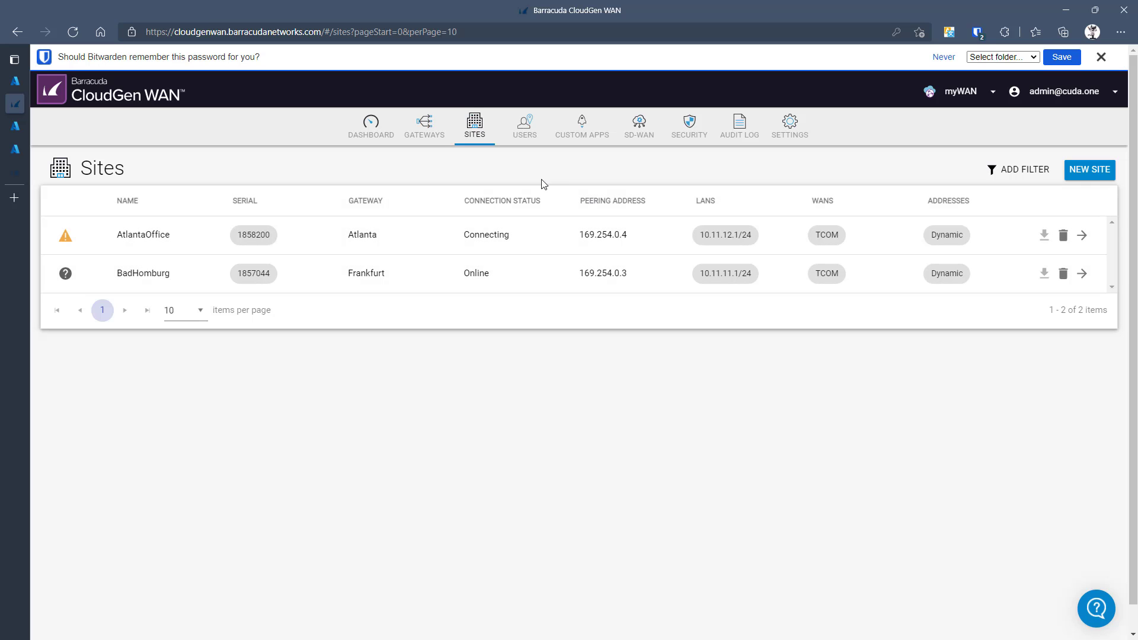
# - Check the Gateways list, then return to Sites to see both sites Online
pyautogui.click(432, 124)
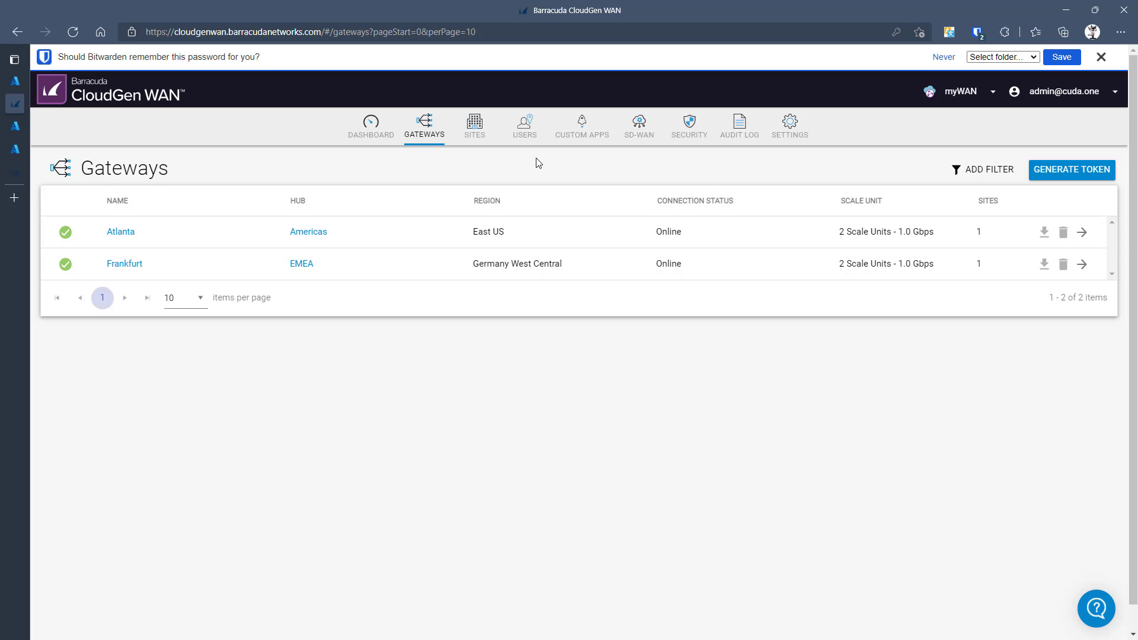
pyautogui.click(484, 135)
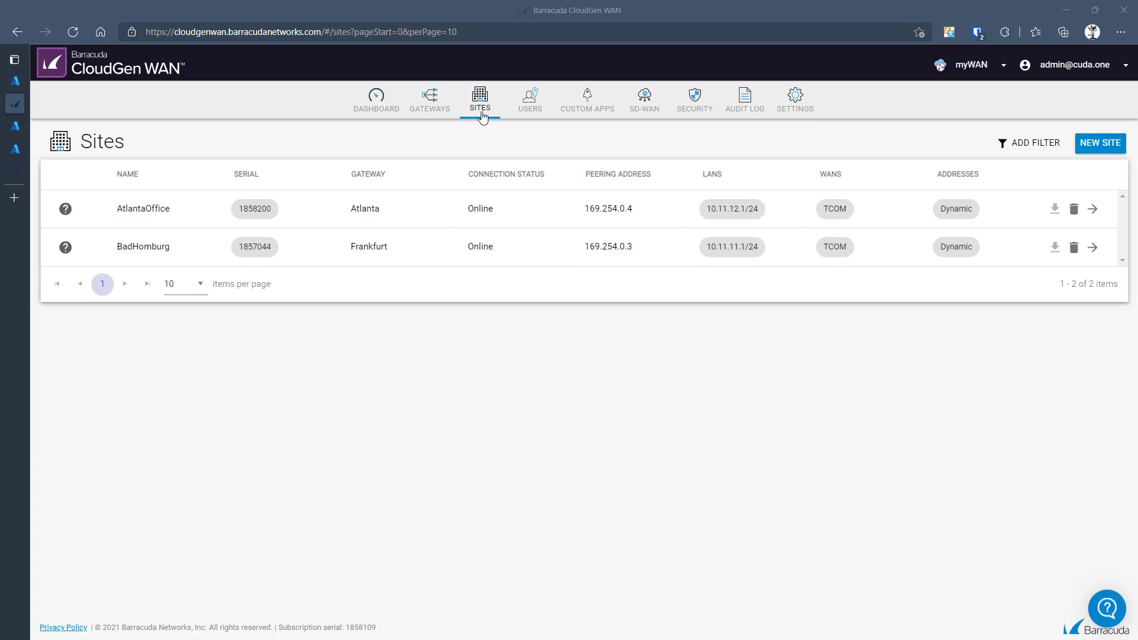
# - Open the Security page to view the empty Site ACL rule list
pyautogui.click(712, 111)
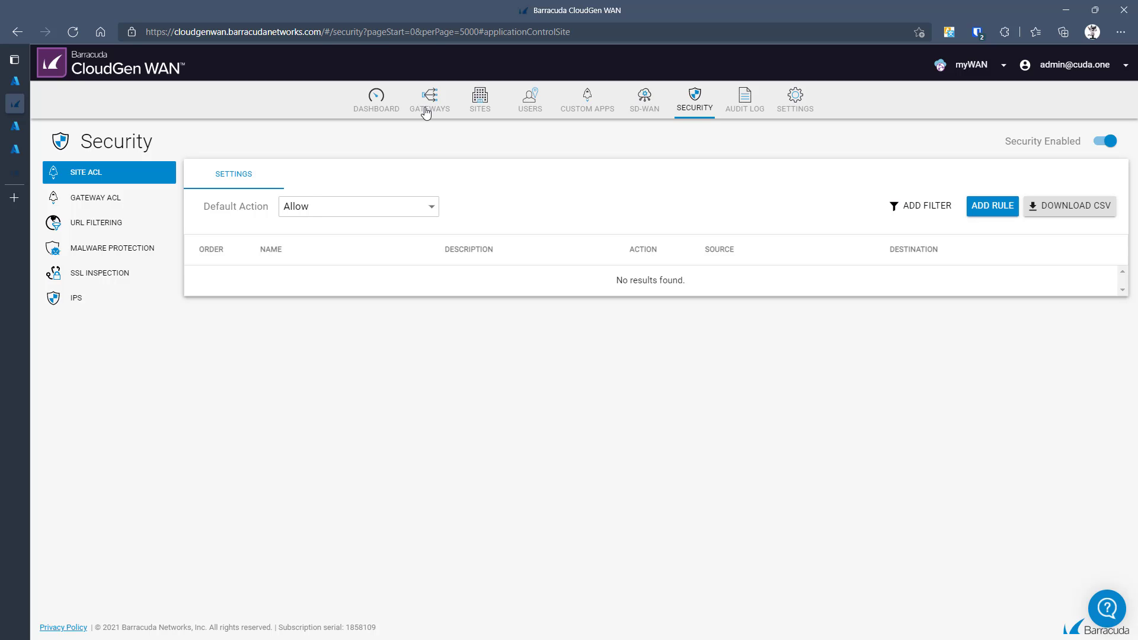
# - Start Site ACL rule ATL2FRA with source site BadHomburg's FRALAN network
pyautogui.click(997, 210)
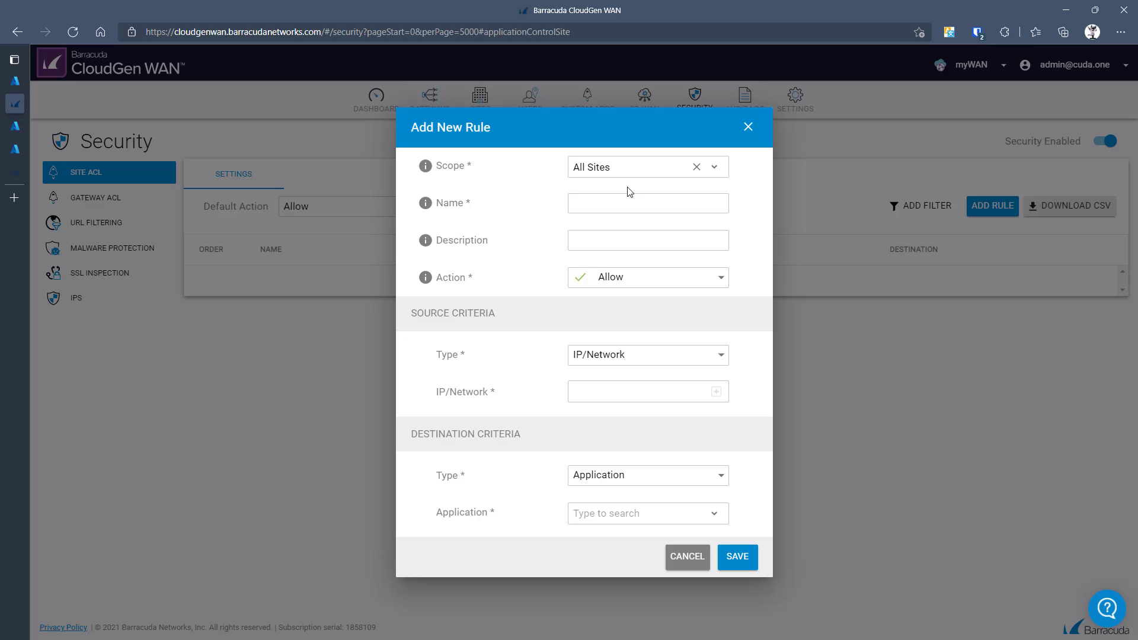
pyautogui.click(627, 195)
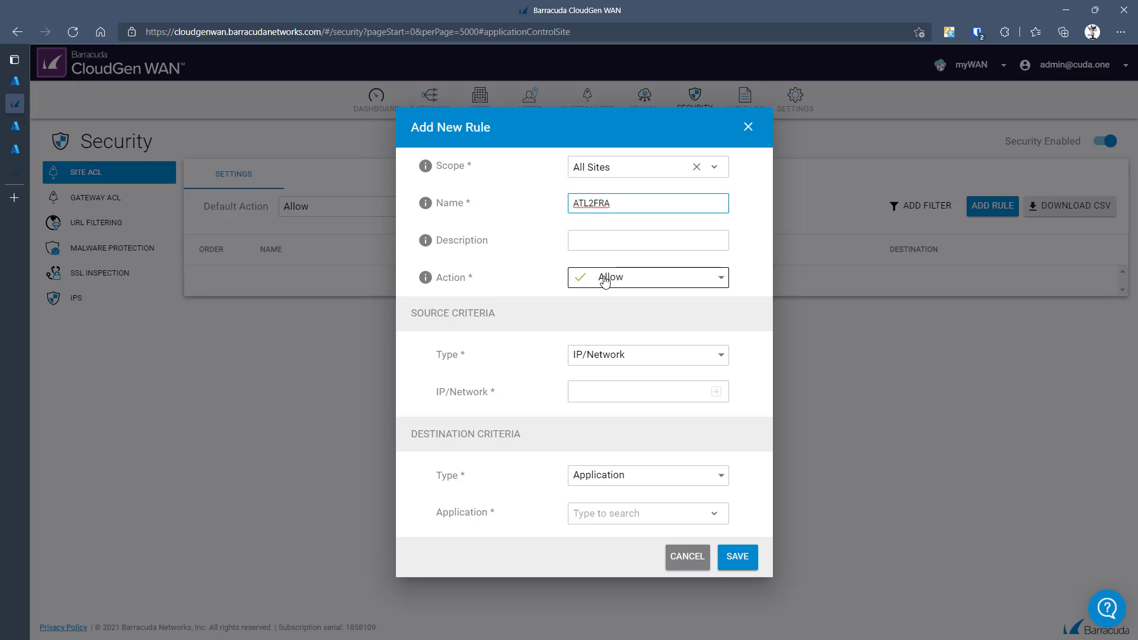
pyautogui.click(622, 356)
pyautogui.click(615, 379)
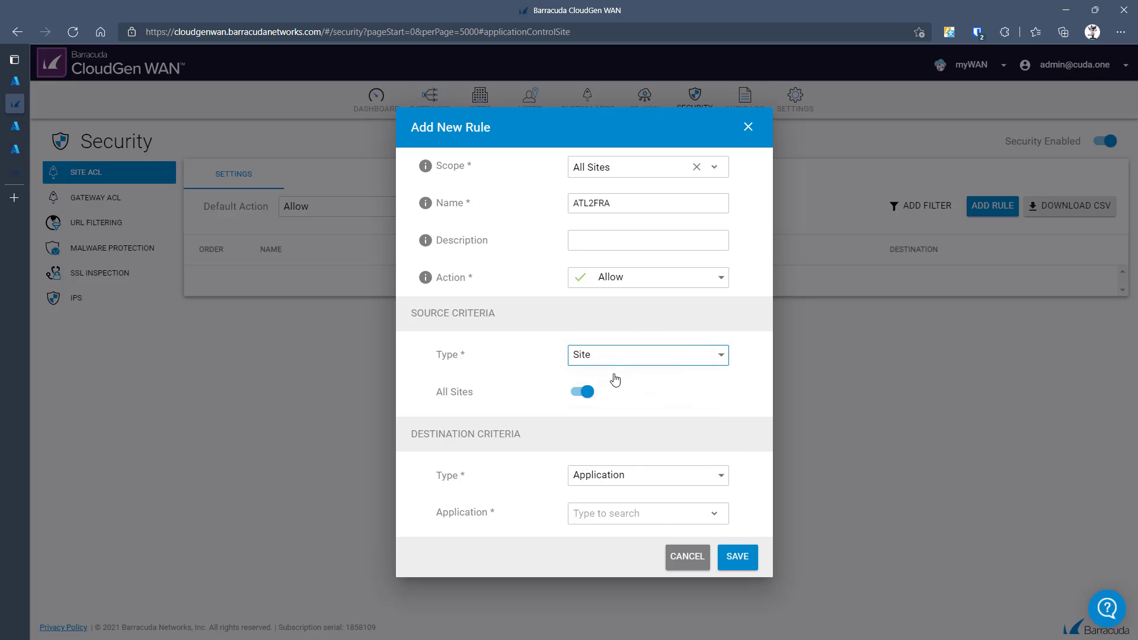
pyautogui.click(581, 392)
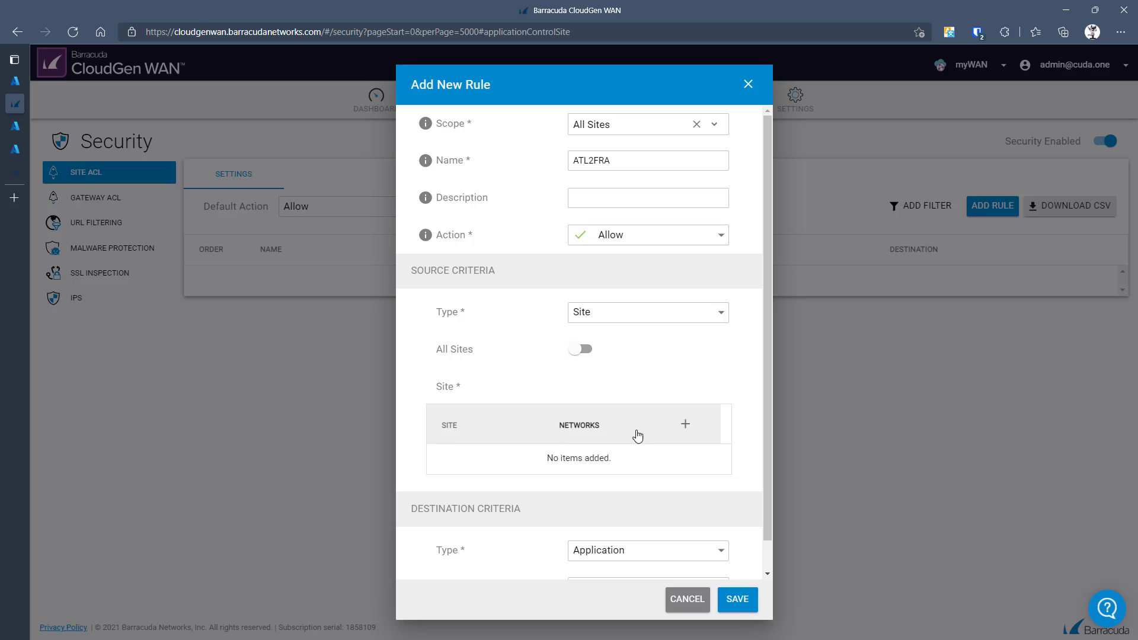
pyautogui.click(686, 425)
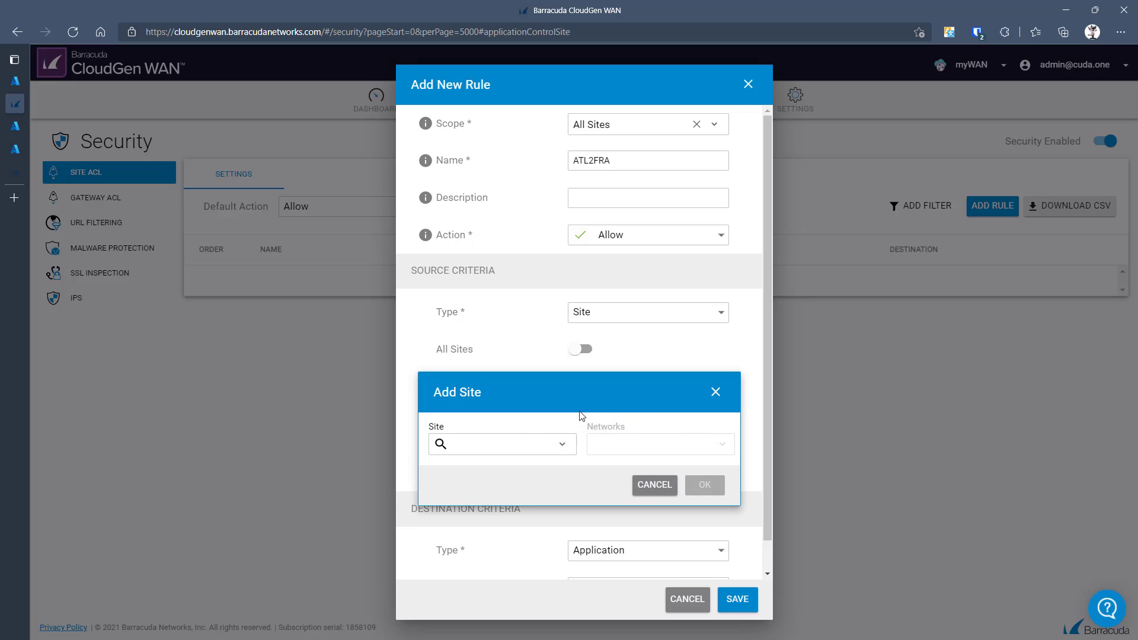
pyautogui.click(533, 446)
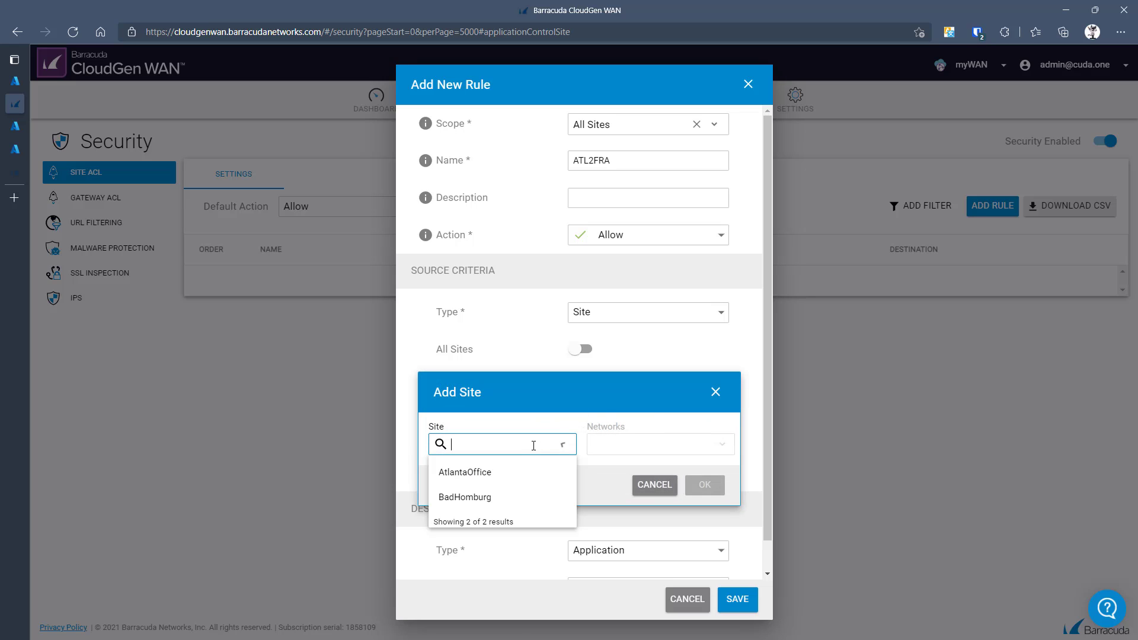
pyautogui.click(476, 498)
pyautogui.click(652, 454)
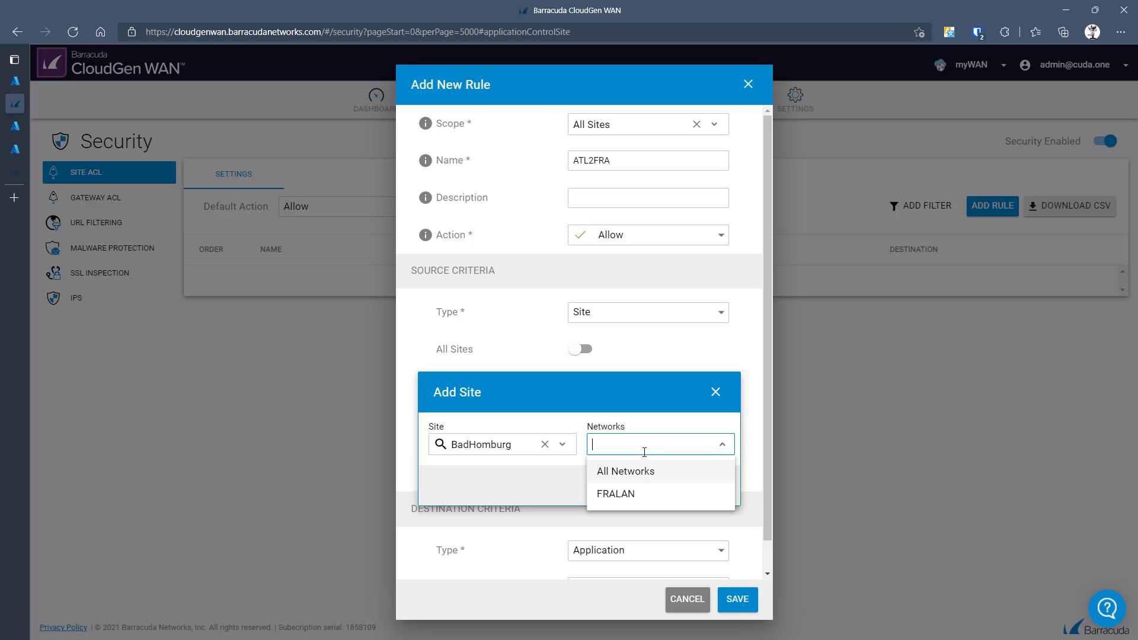
pyautogui.click(631, 492)
pyautogui.click(700, 496)
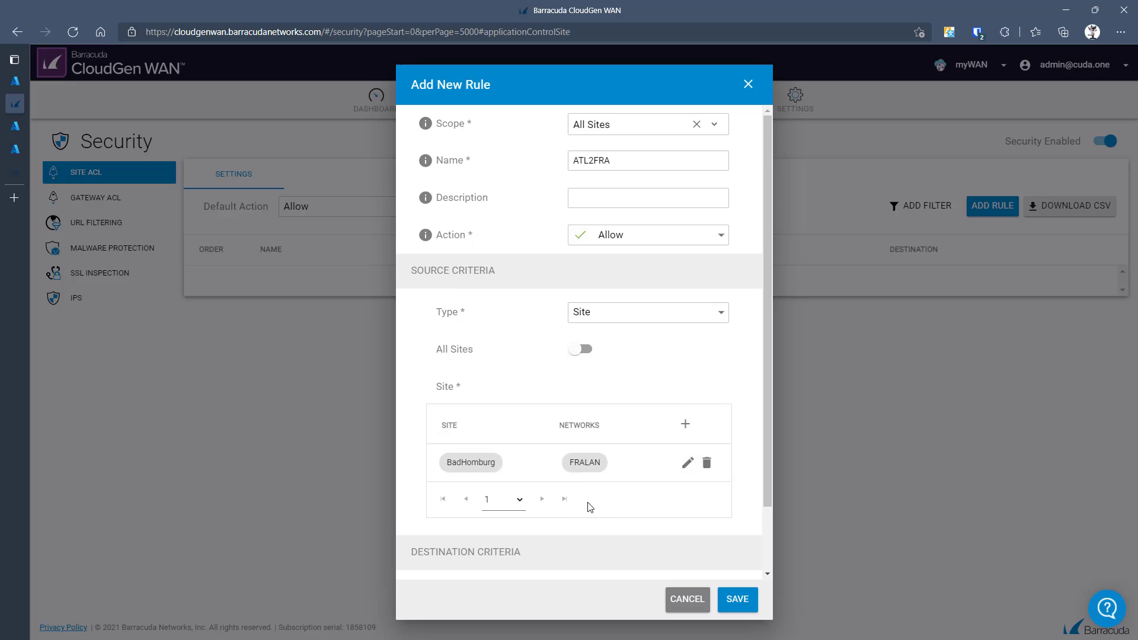
# - Set the destination to AtlantaOffice's ATLLAN network and save the rule
pyautogui.scroll(-1, 589, 506)
pyautogui.click(656, 535)
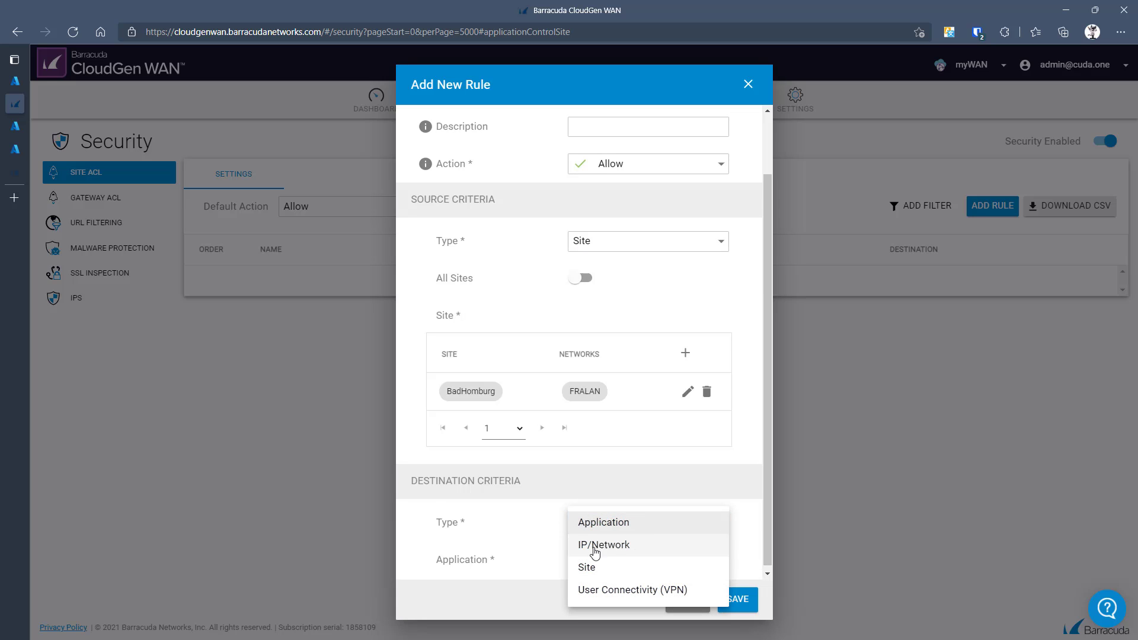
pyautogui.click(587, 567)
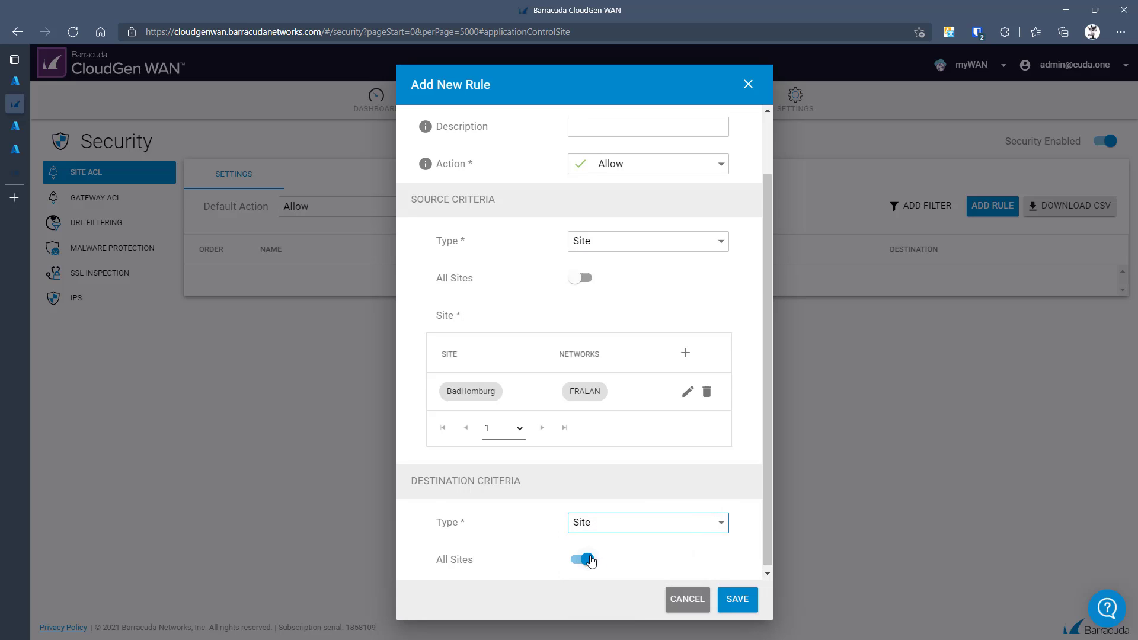
pyautogui.scroll(-2, 588, 559)
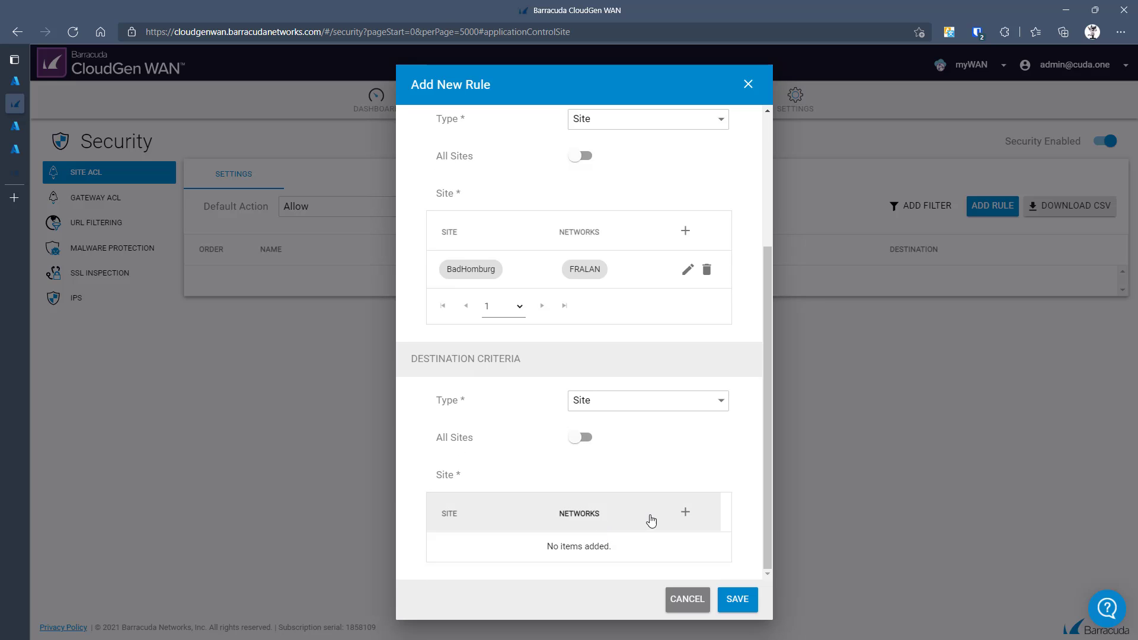
pyautogui.click(689, 513)
pyautogui.click(450, 532)
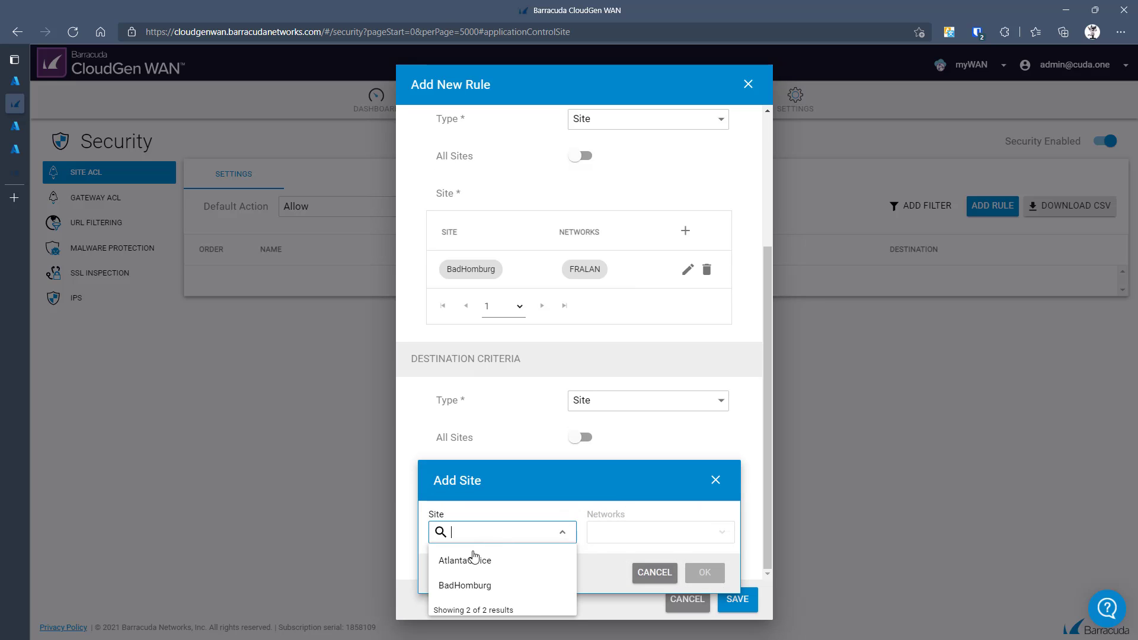
pyautogui.click(474, 559)
pyautogui.click(610, 539)
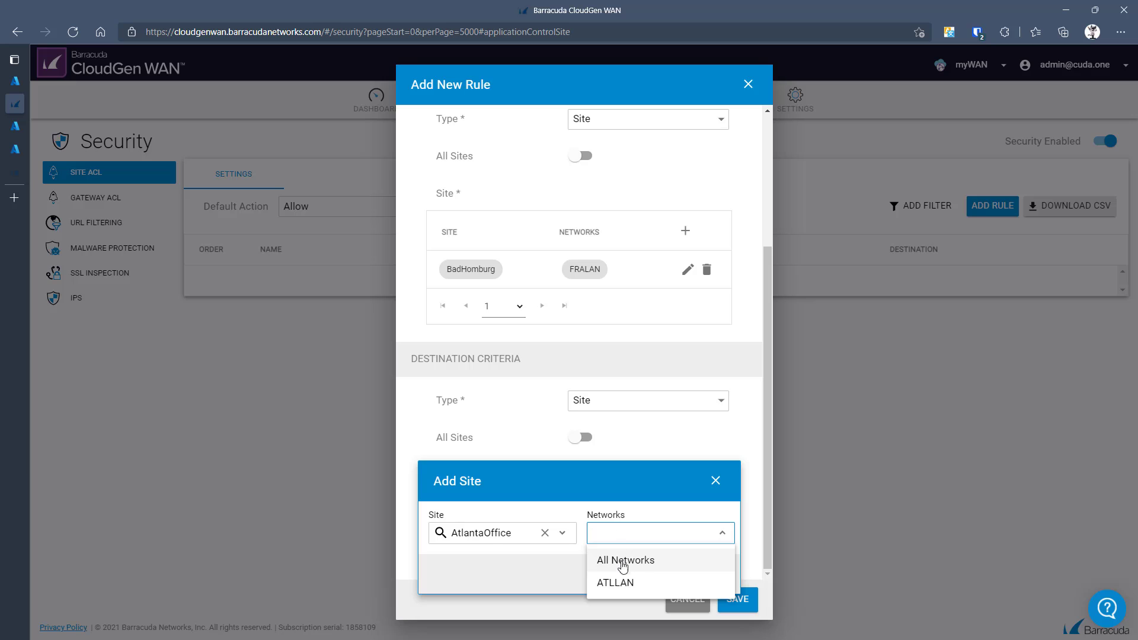
pyautogui.click(621, 583)
pyautogui.click(703, 585)
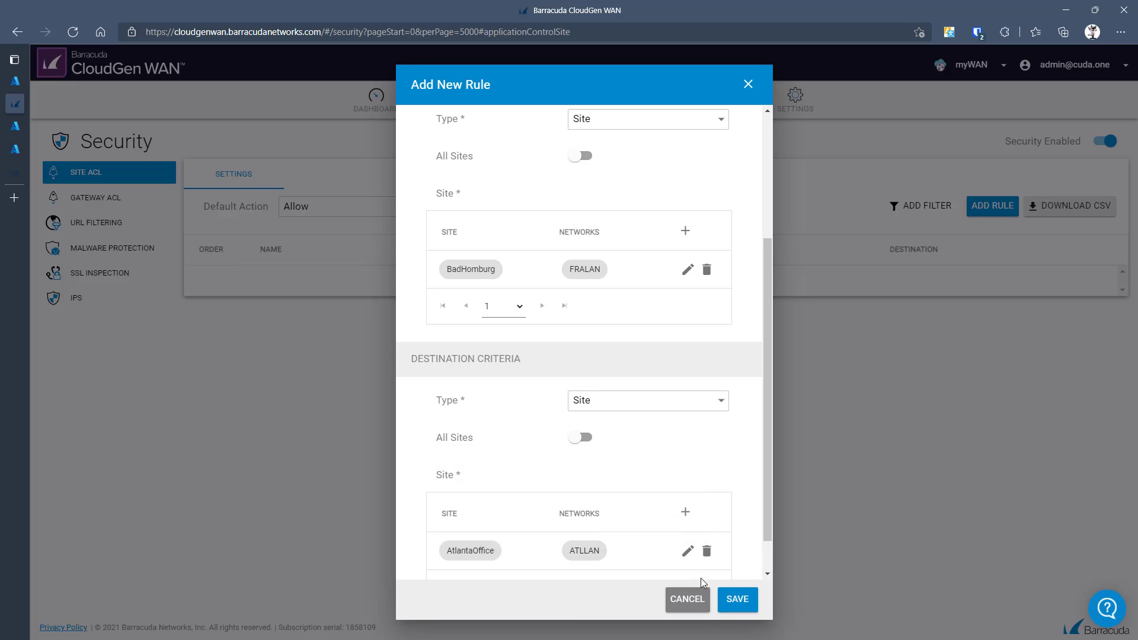
pyautogui.click(735, 599)
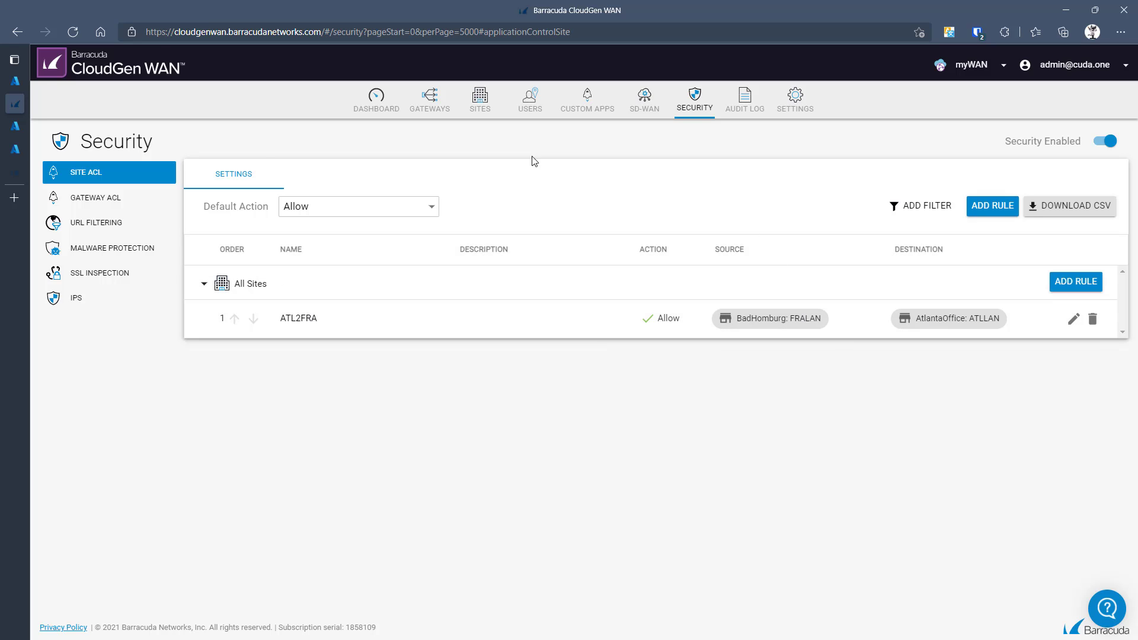
# - Switch to the URL Filtering rules page
pyautogui.click(103, 225)
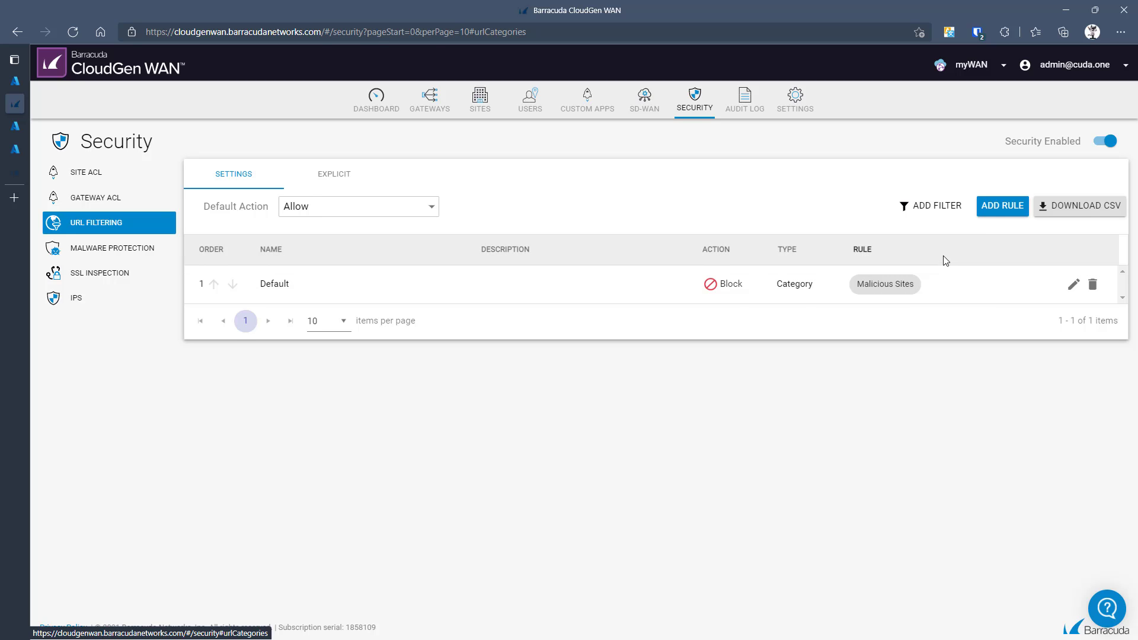
# - Create and save rule 'URL' blocking the Adult Material and Illegal or Improper categories
pyautogui.click(1003, 205)
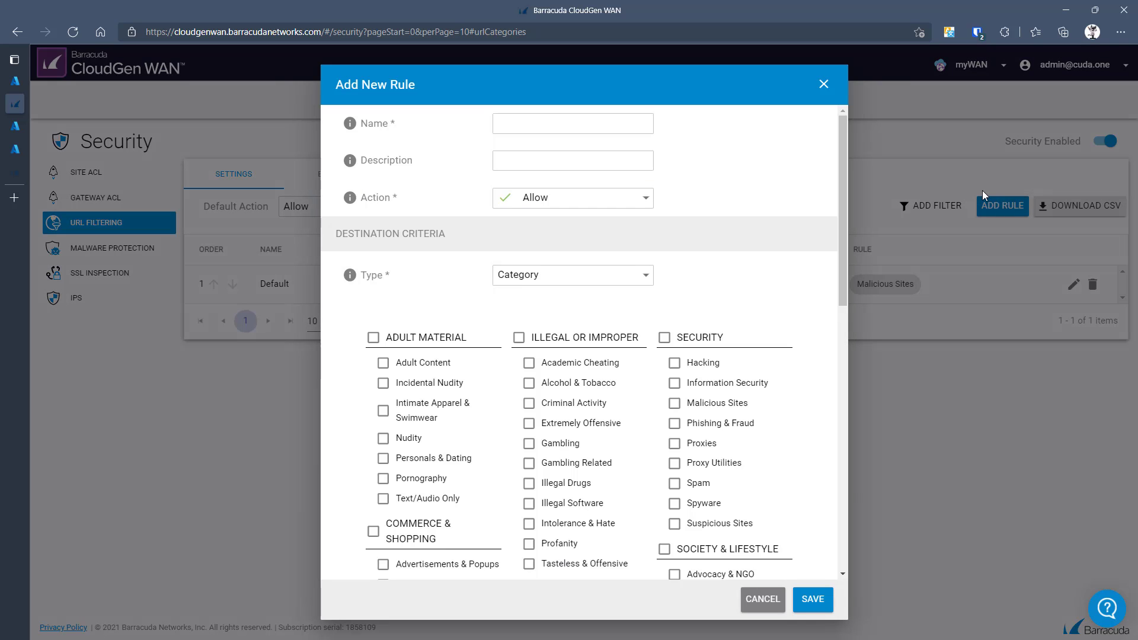
pyautogui.click(561, 202)
pyautogui.click(535, 219)
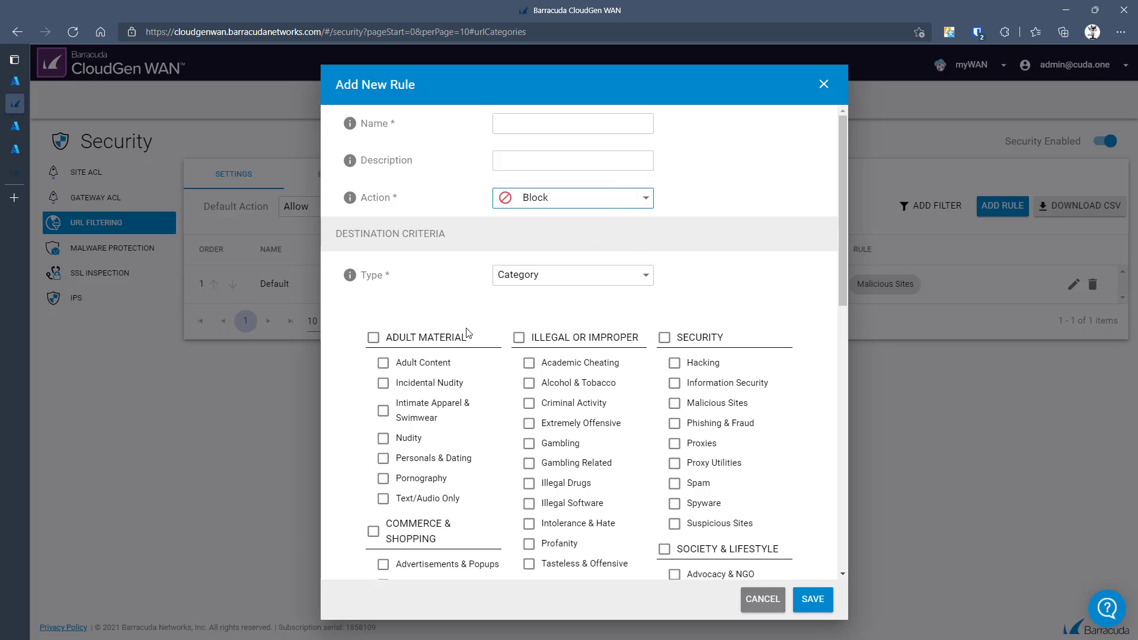
pyautogui.click(440, 339)
pyautogui.click(539, 338)
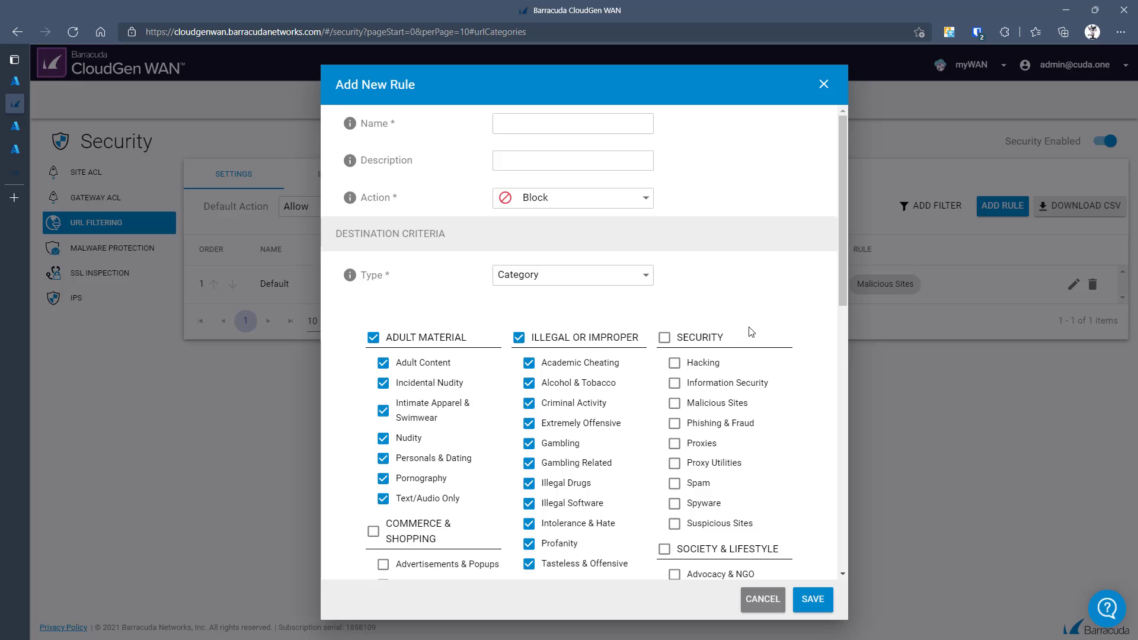
pyautogui.scroll(-2, 752, 349)
pyautogui.scroll(2, 820, 371)
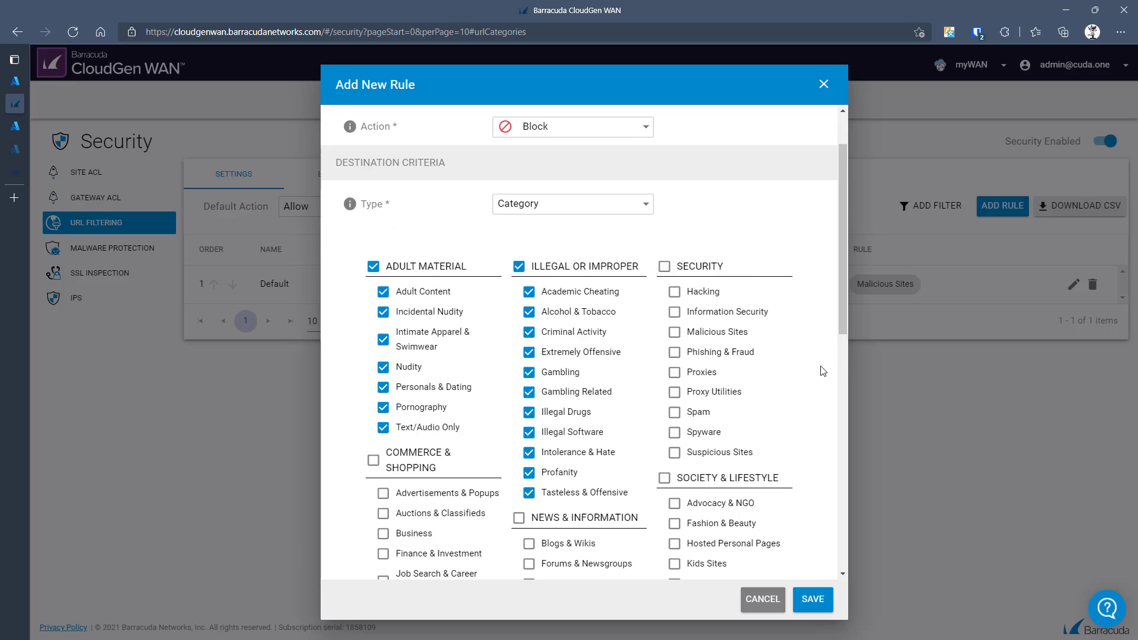
pyautogui.click(543, 128)
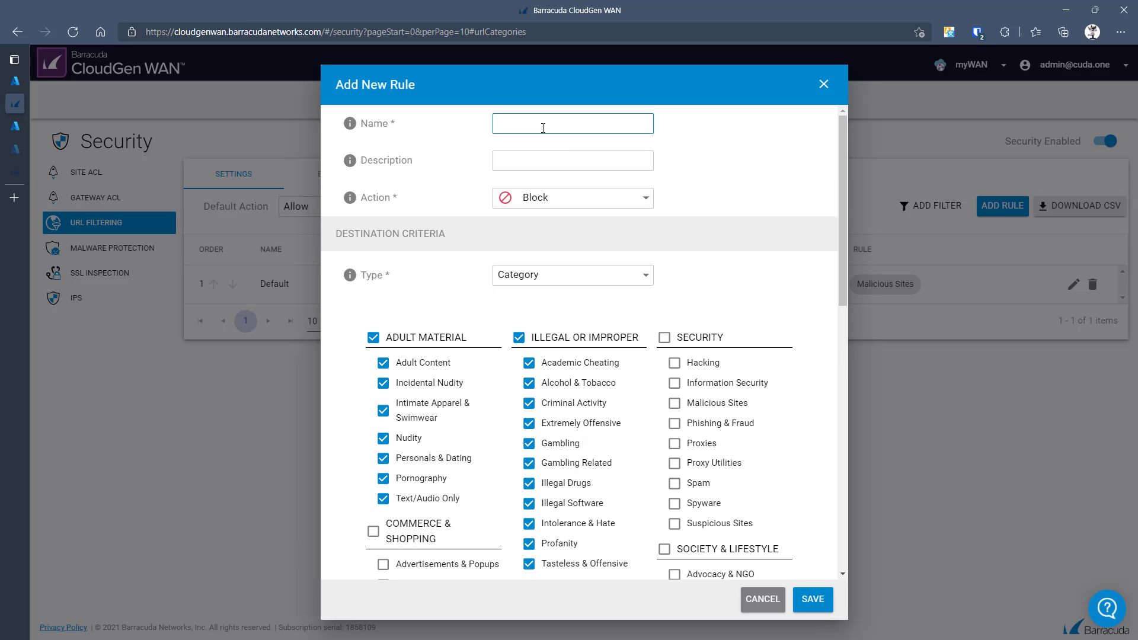
pyautogui.write('URL')
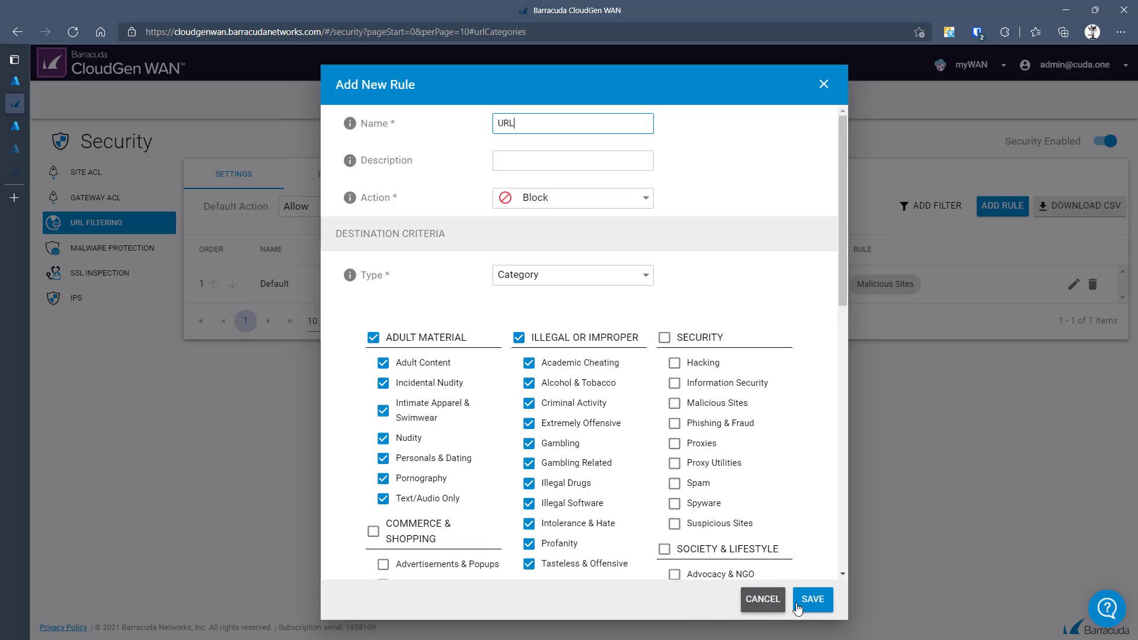
pyautogui.click(813, 599)
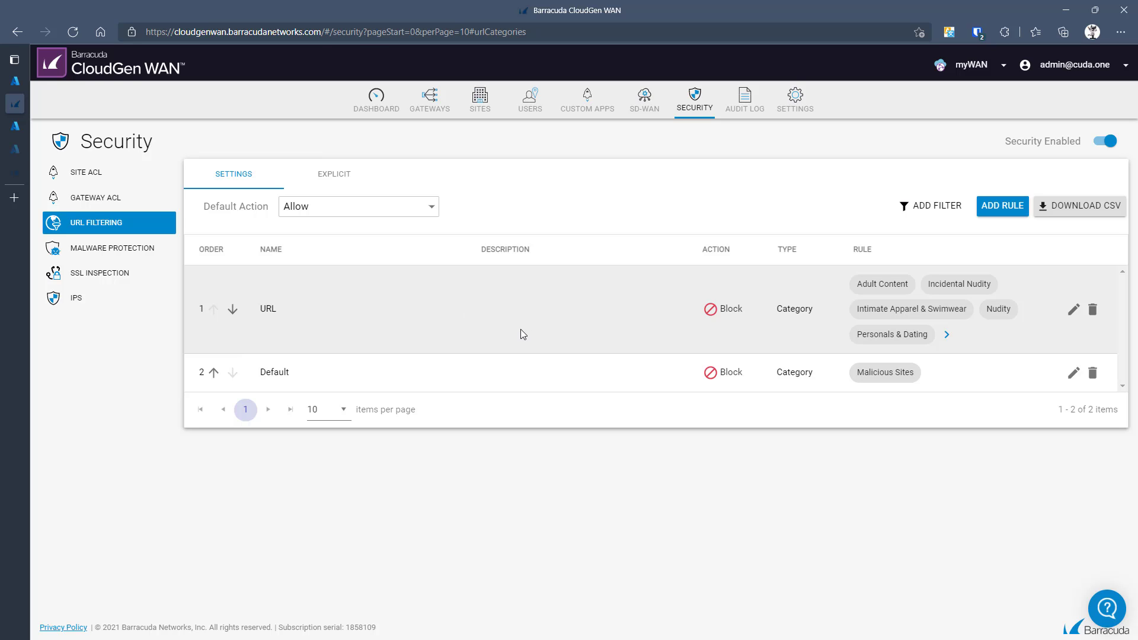
# - Review Malware Protection and SSL Inspection, then the IPS page: no rules, default action Scan & Enforce
pyautogui.click(102, 252)
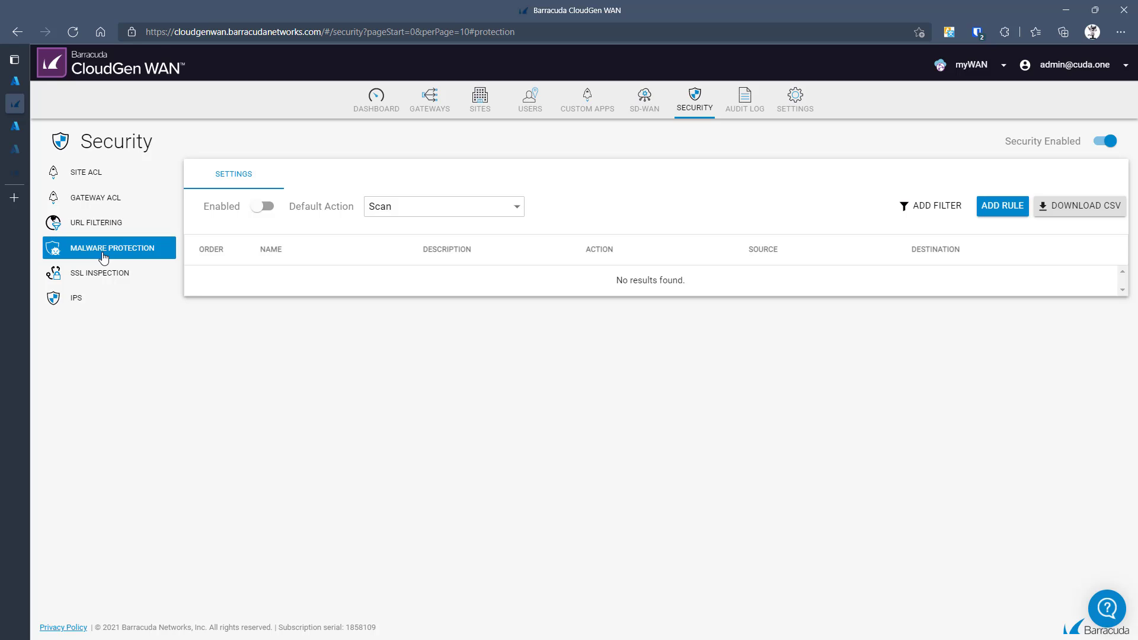
pyautogui.click(106, 278)
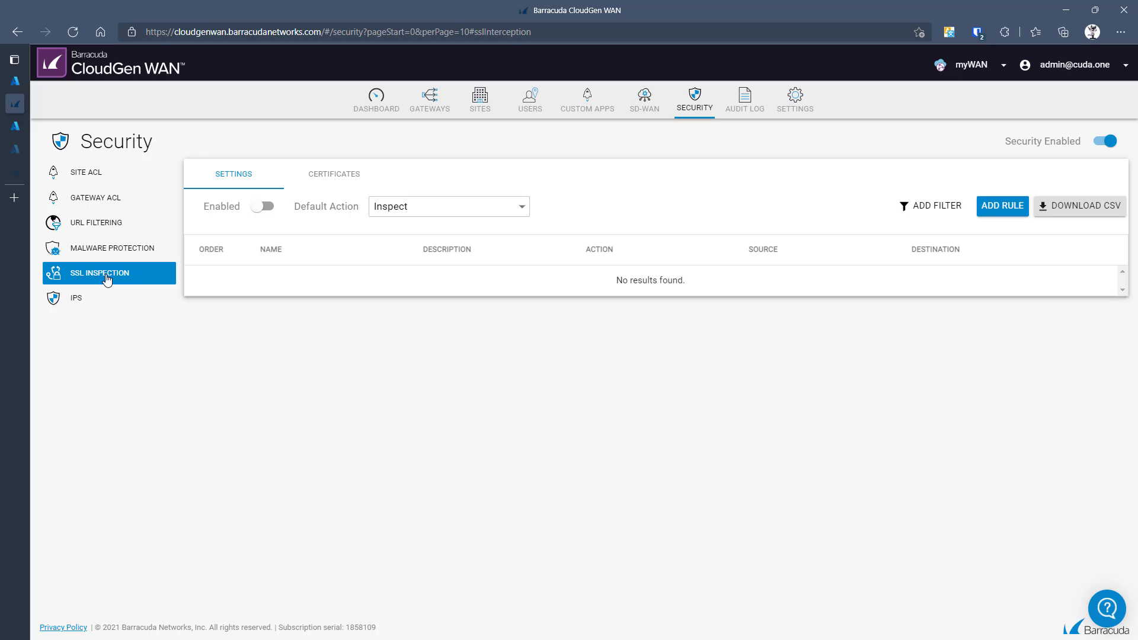
pyautogui.click(95, 305)
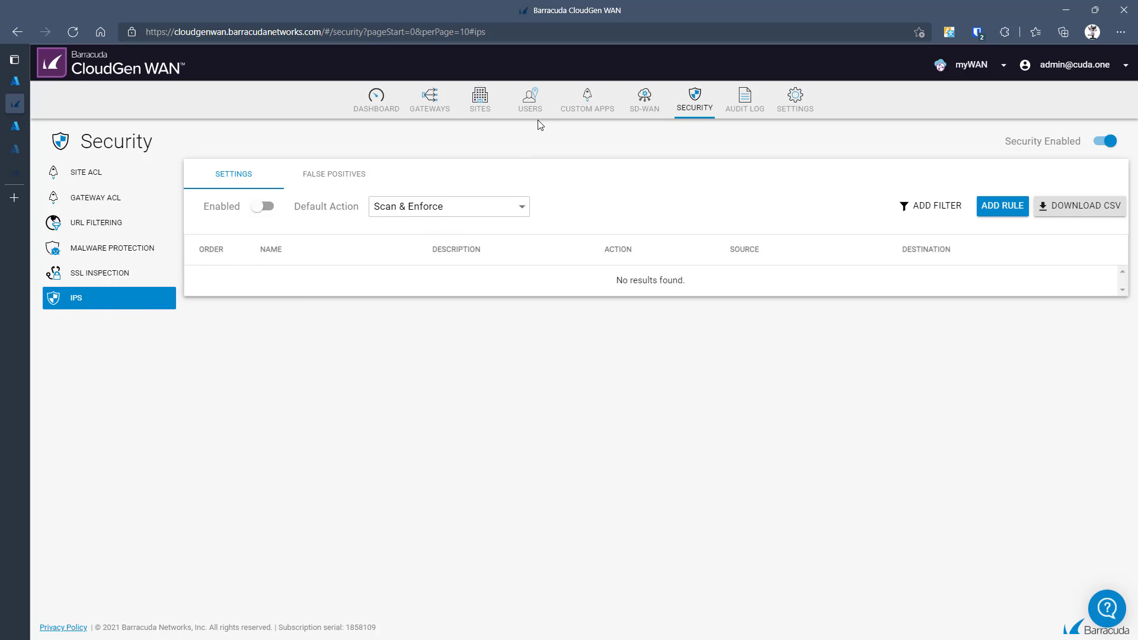
pyautogui.click(474, 106)
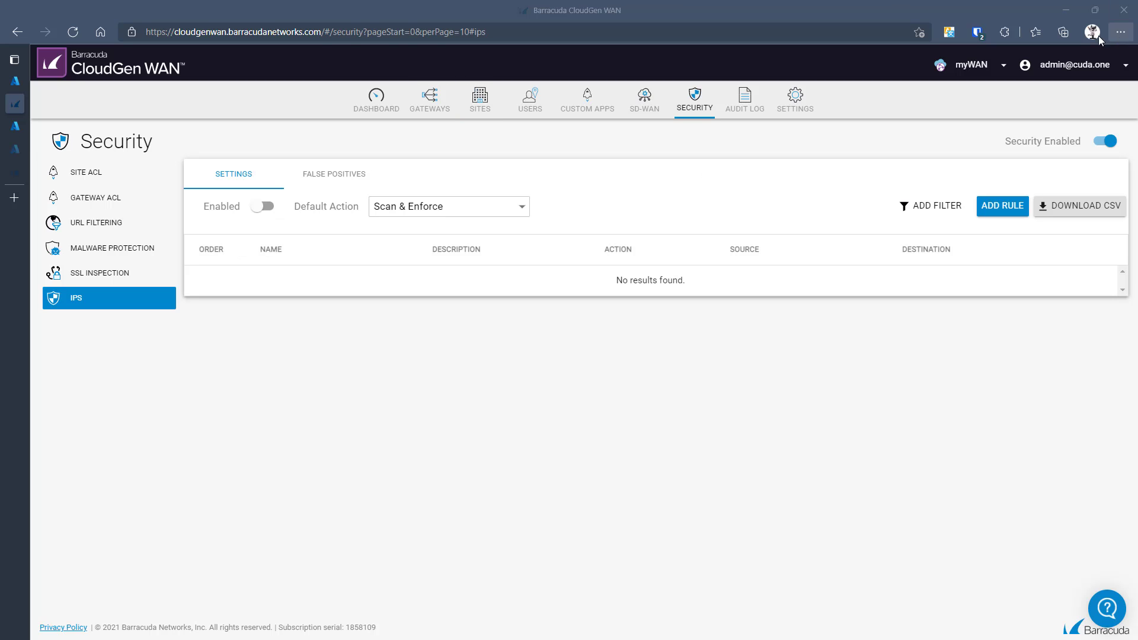
# - Check the Sites list and the saved Site ACL rule, then show Gateways with Atlanta and Frankfurt online
pyautogui.click(484, 110)
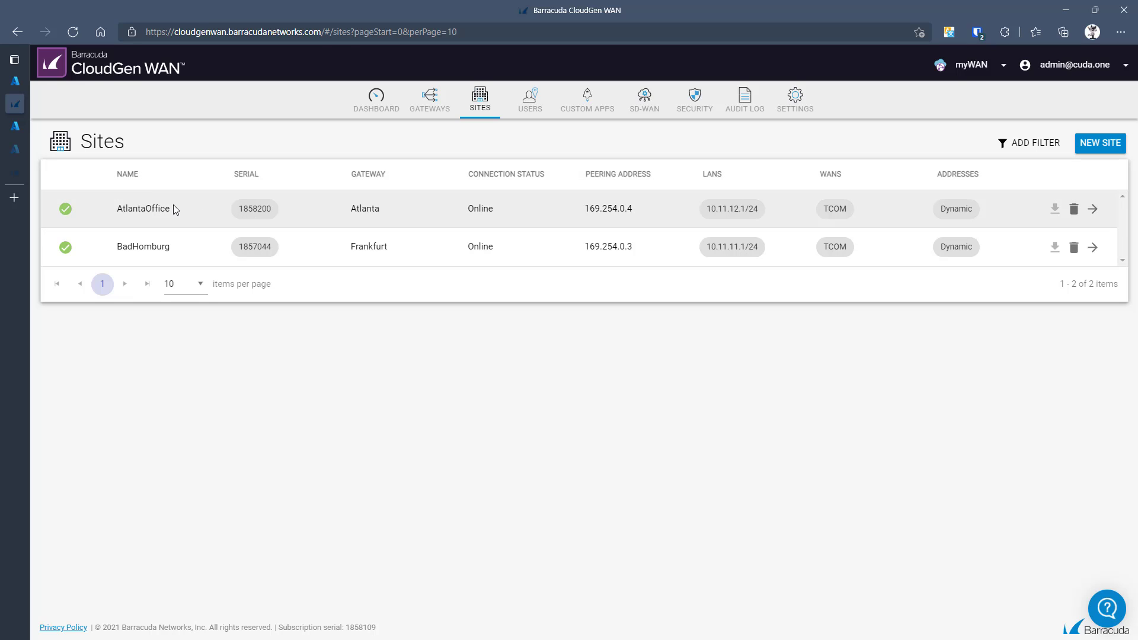
pyautogui.click(425, 110)
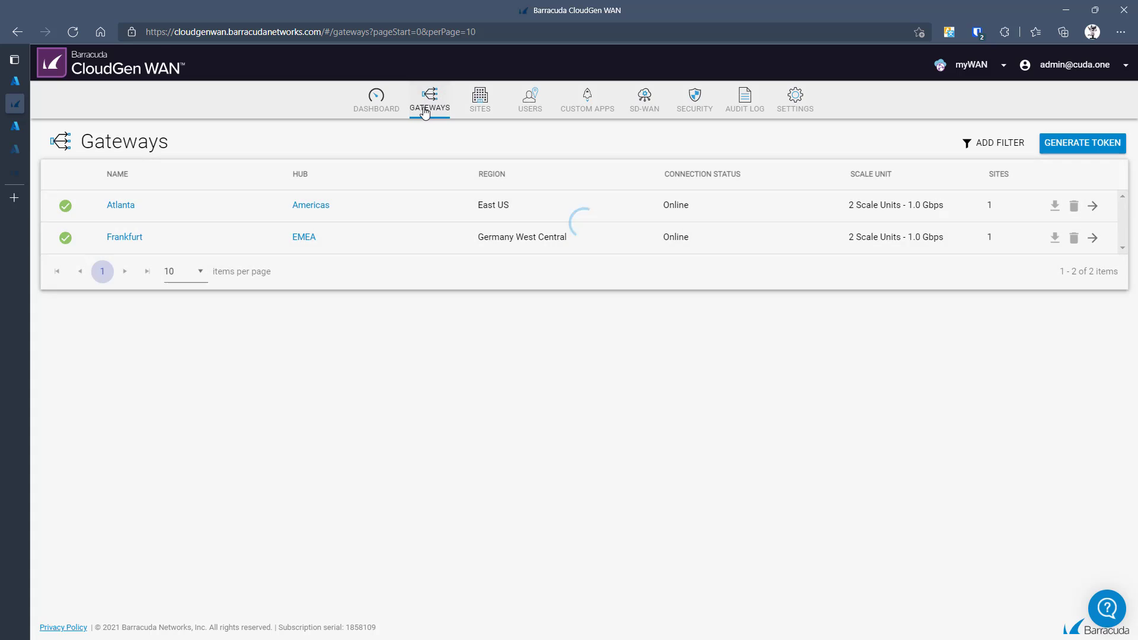
pyautogui.click(481, 110)
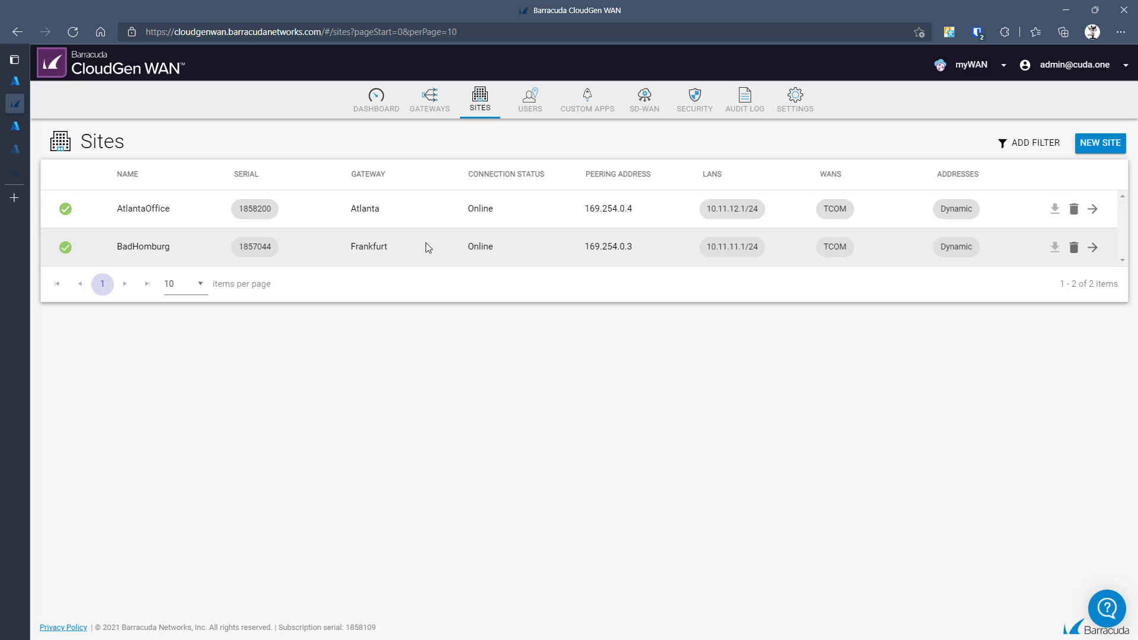
pyautogui.click(697, 101)
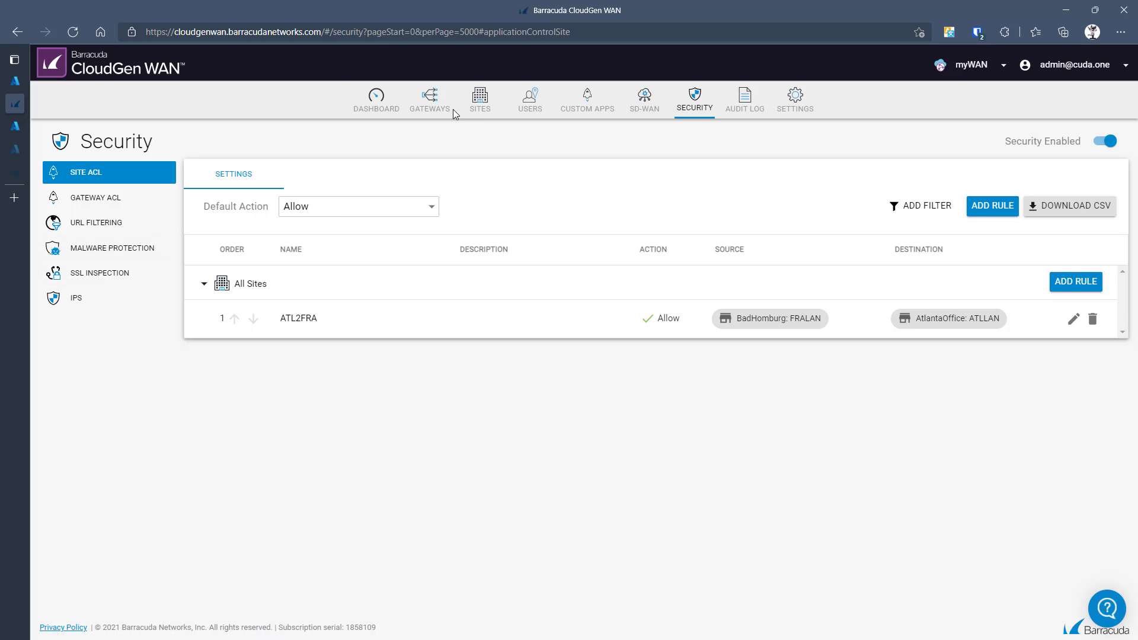
pyautogui.click(432, 101)
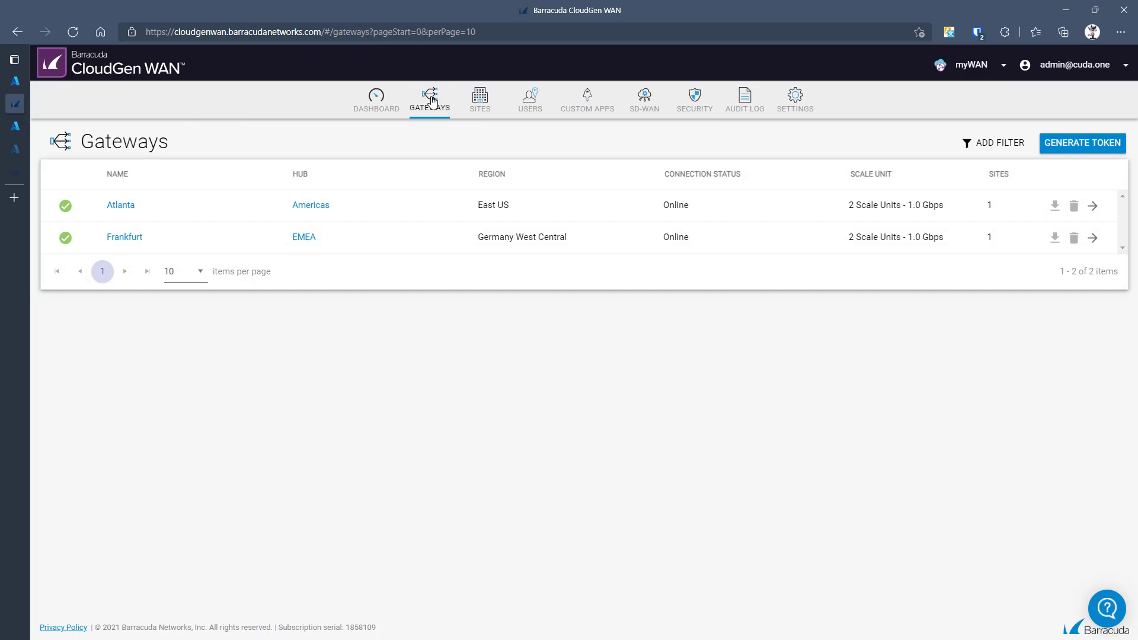